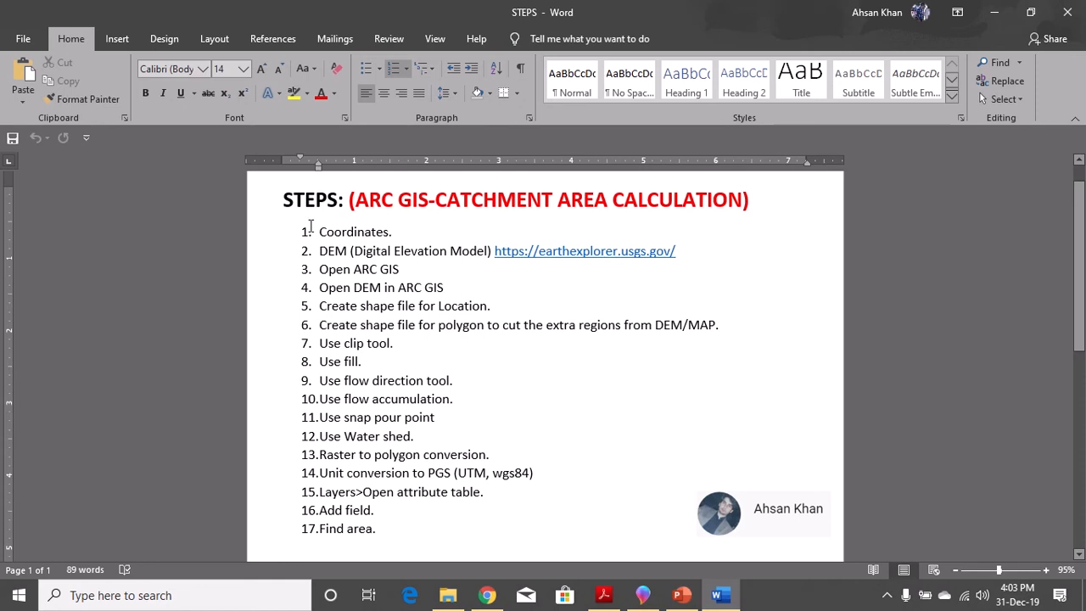
- Review the opening steps of the catchment area calculation list, from coordinates and DEM to creating a location shapefile
double_click(341, 231)
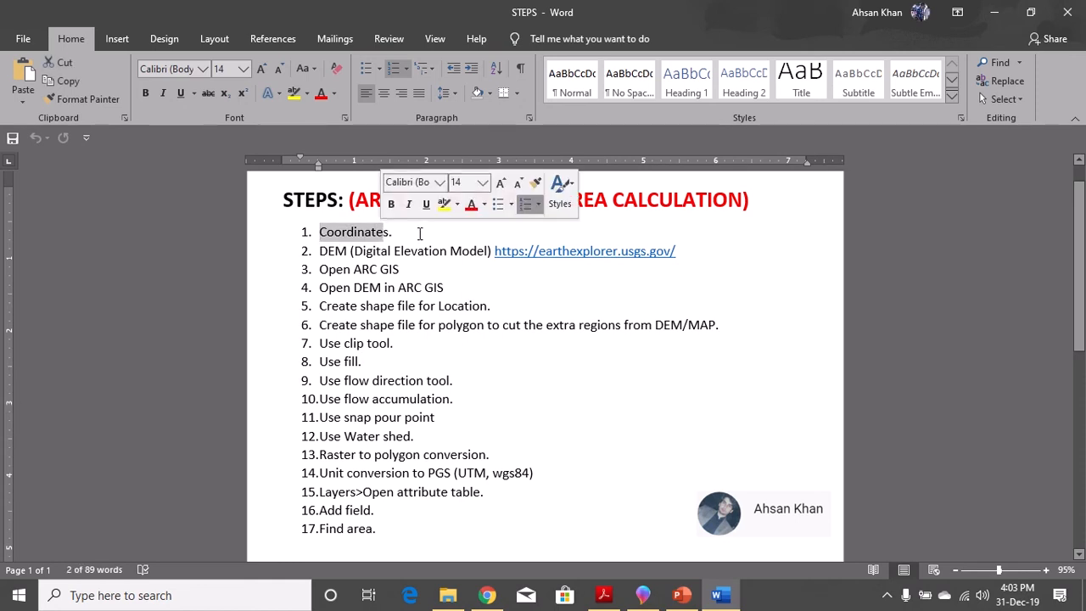
left_click(424, 236)
left_click_drag(493, 251, 319, 251)
left_click(430, 267)
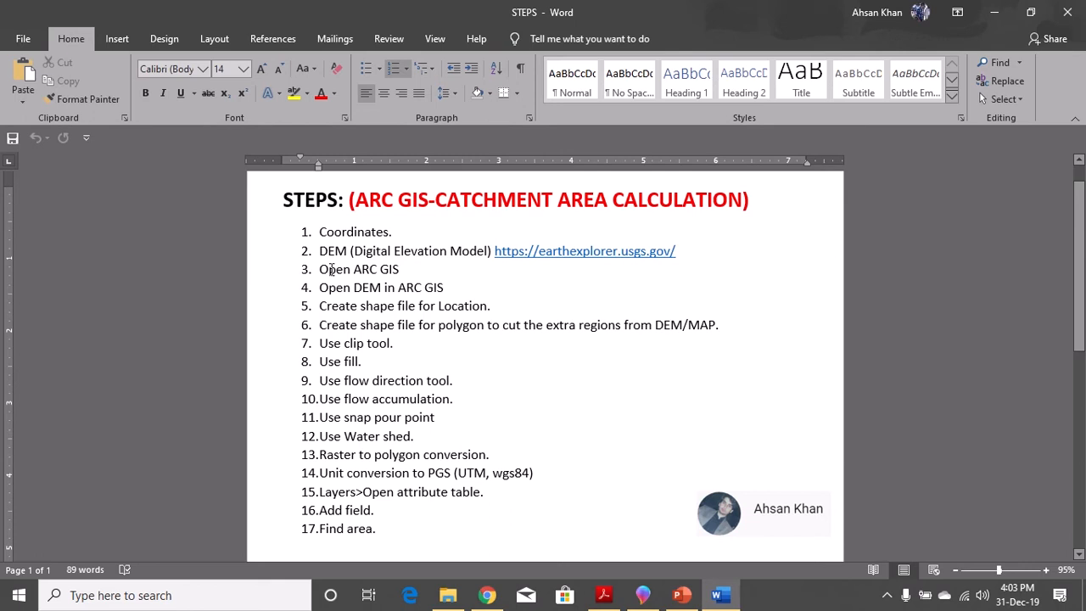
double_click(377, 288)
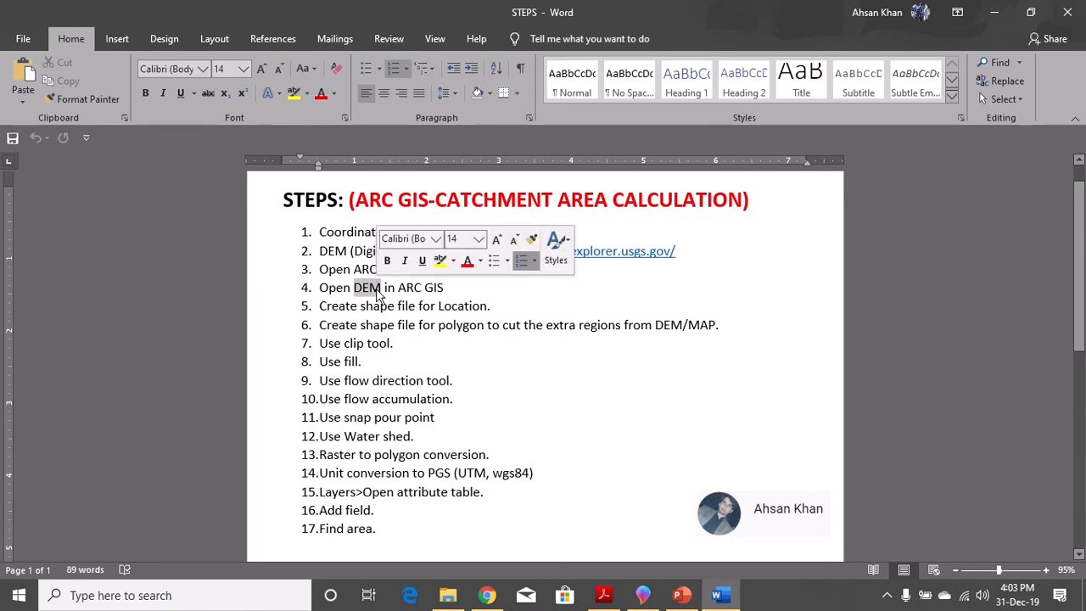
left_click(435, 306)
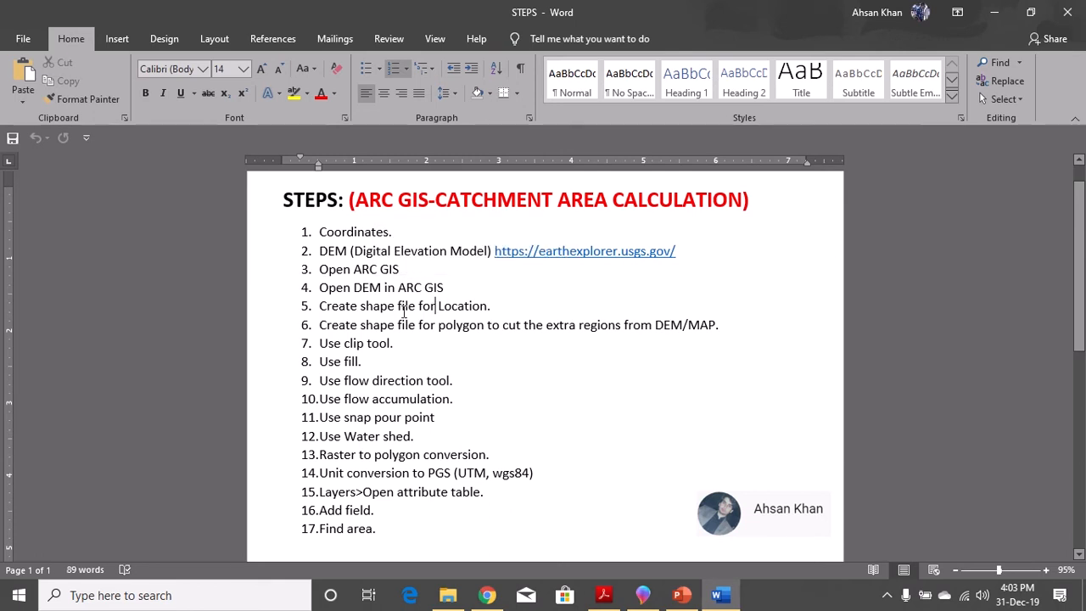
- Launch ArcMap 10.3.1 from the desktop and dismiss its Getting Started dialog
left_click(994, 12)
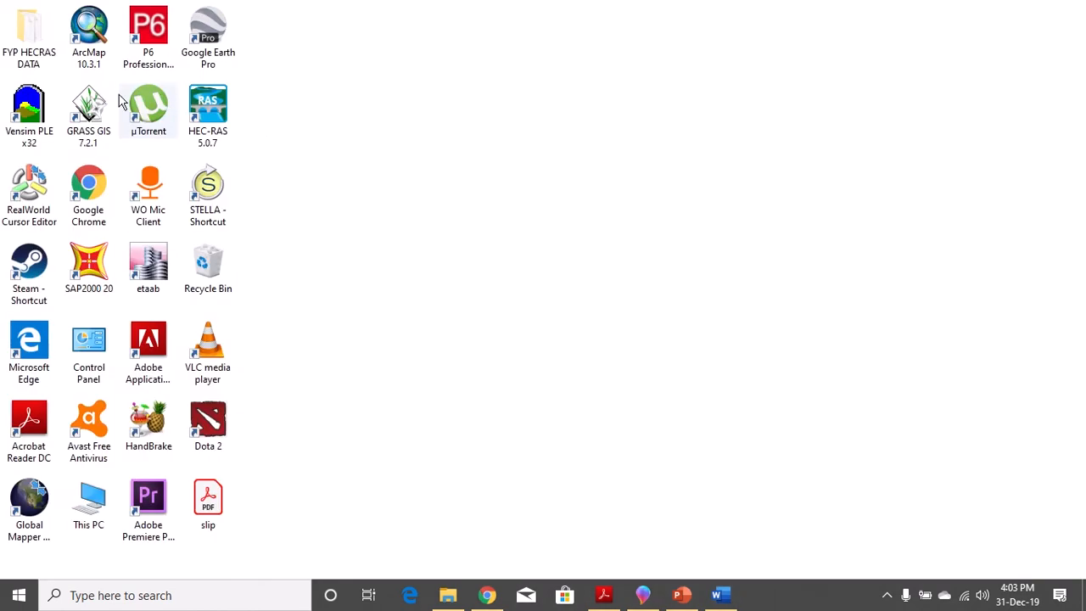
double_click(89, 33)
left_click(716, 590)
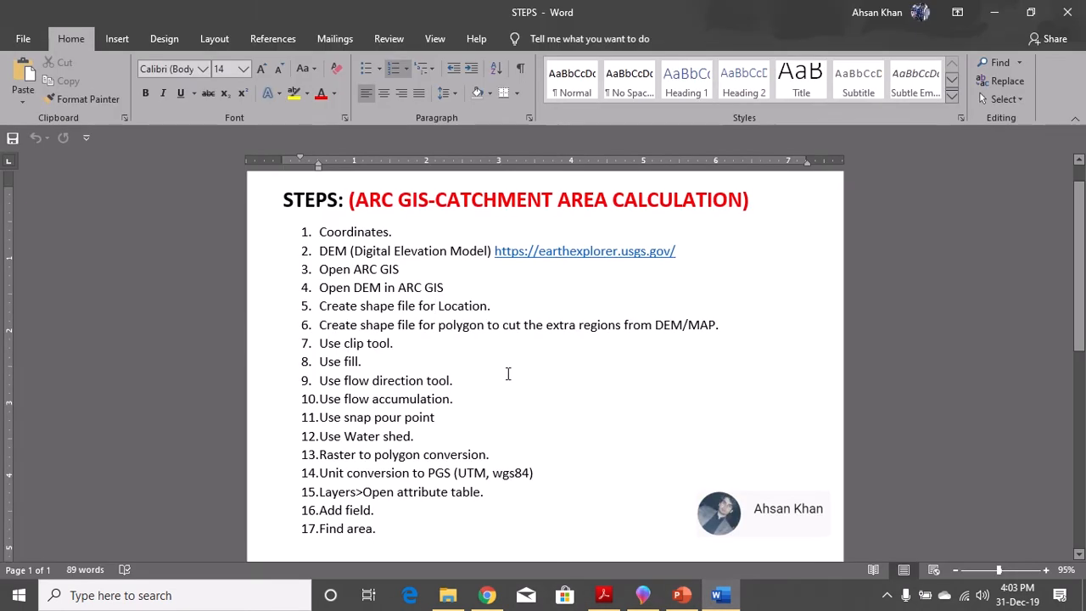
mouse_move(471, 3)
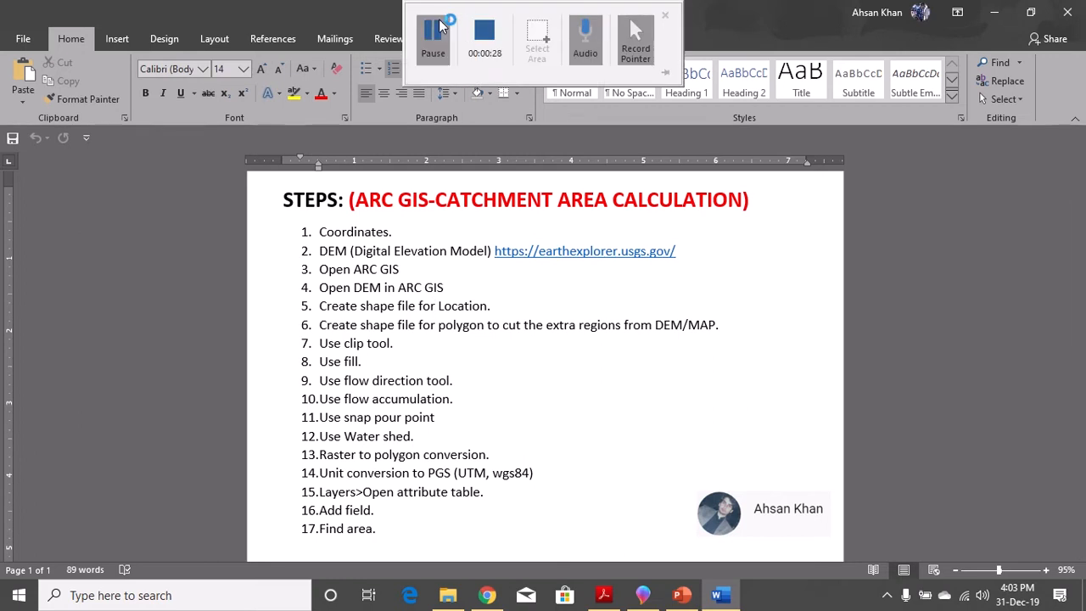
left_click(438, 30)
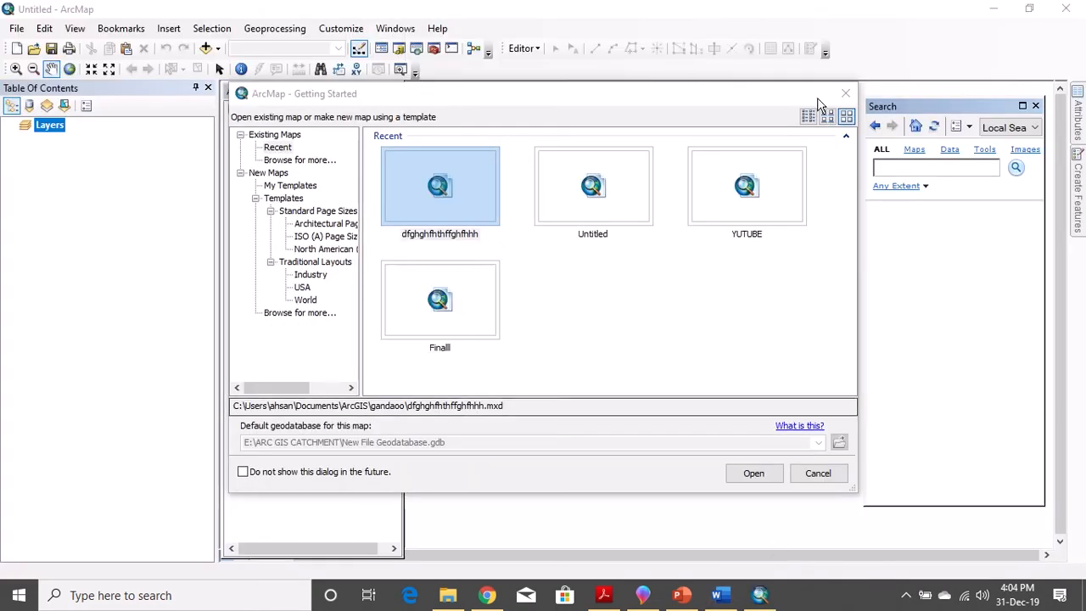
left_click(847, 94)
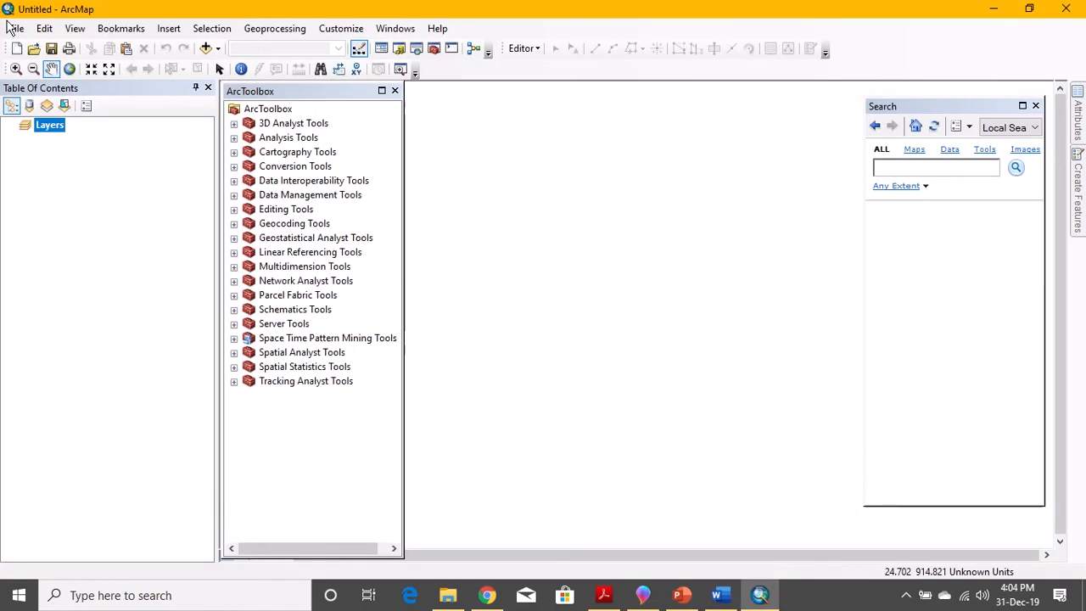
- Create a blank map document with a new file geodatabase in E:\ARC GIS CATCHMENT, New File Geodatabase.gdb, as its default geodatabase
left_click(17, 28)
left_click(38, 43)
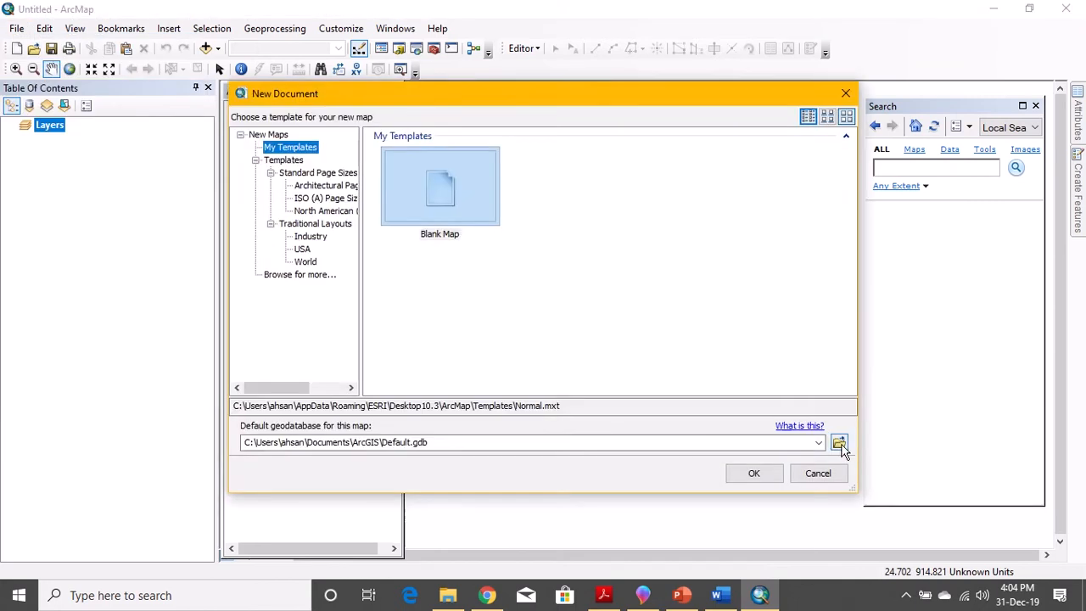
left_click(838, 443)
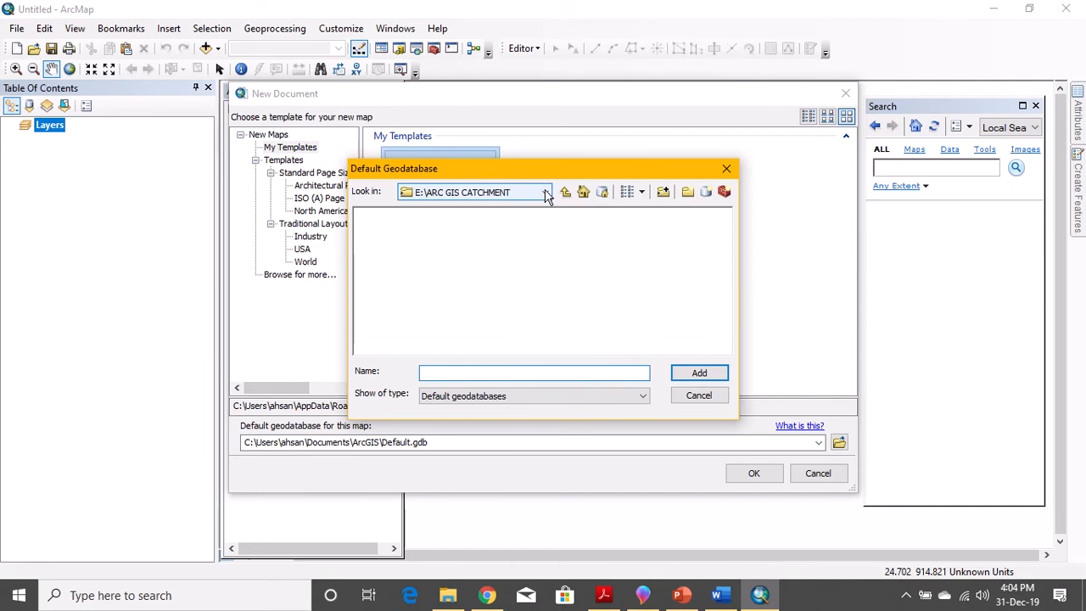
left_click(543, 192)
left_click(499, 195)
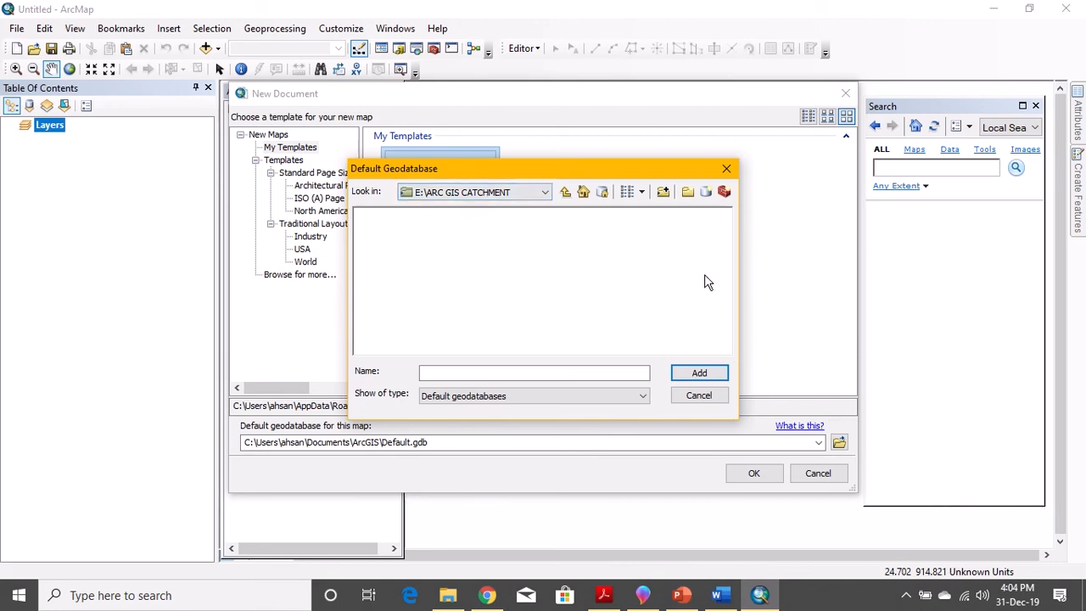
left_click(704, 194)
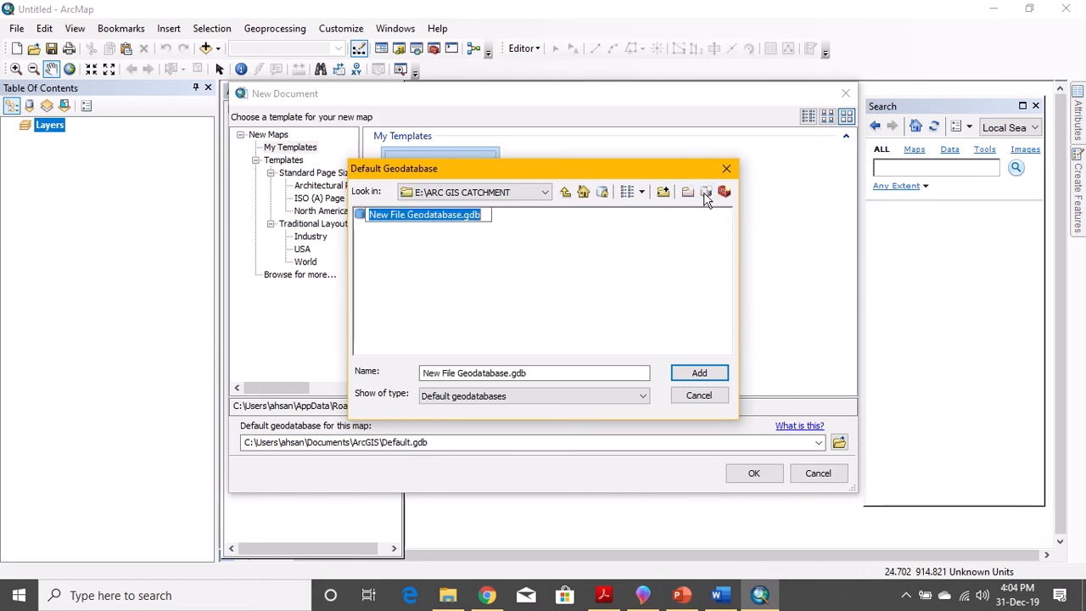
left_click(455, 271)
left_click(452, 222)
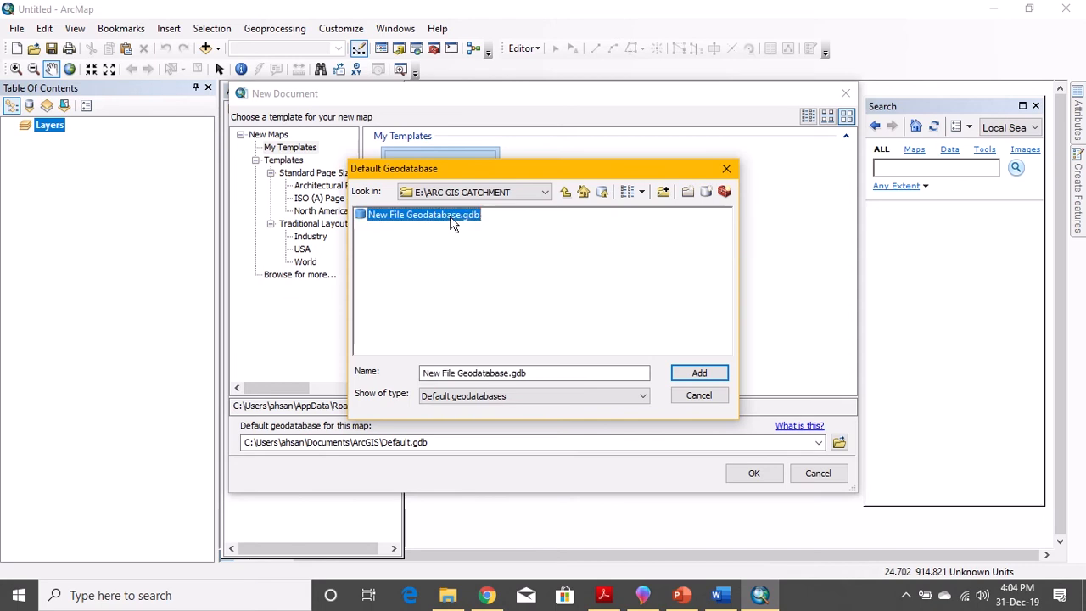
left_click(699, 373)
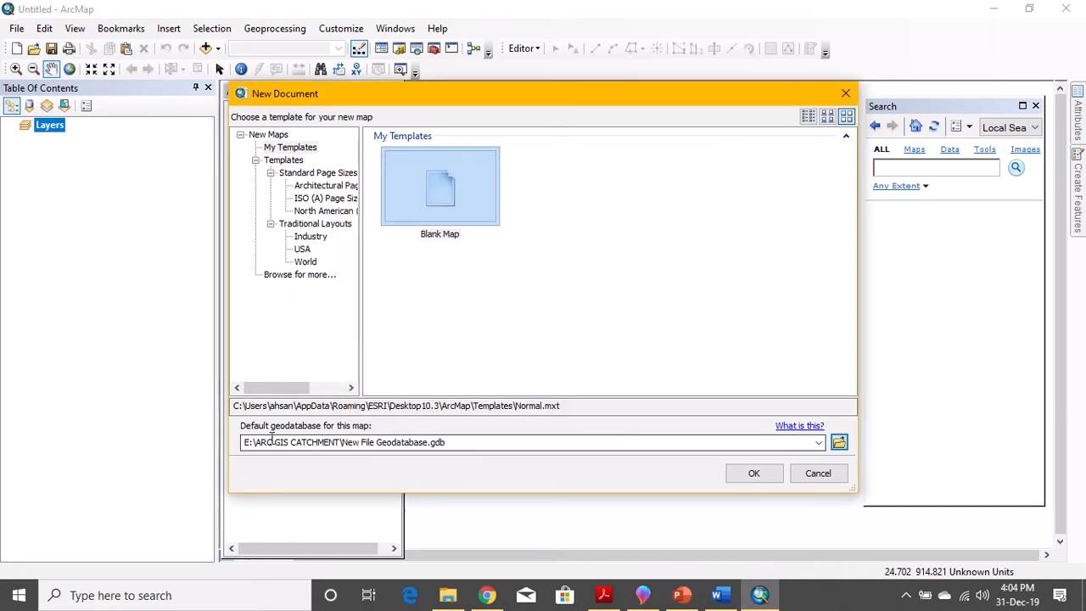
left_click(769, 474)
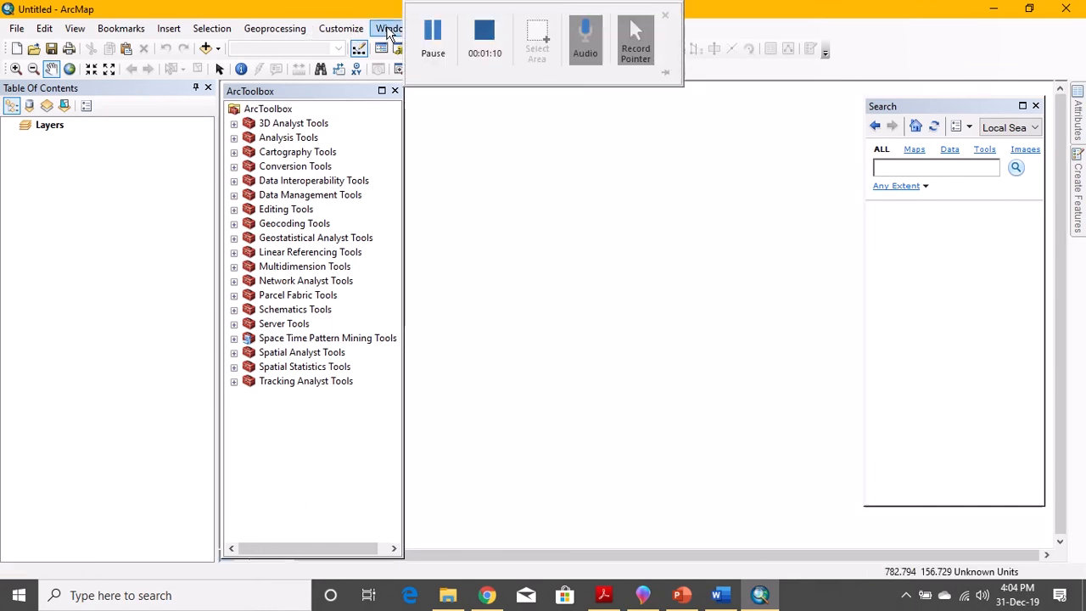
- Show the Catalog window and expand the E:\ARC GIS CATCHMENT folder connection to check the new geodatabase
left_click(392, 29)
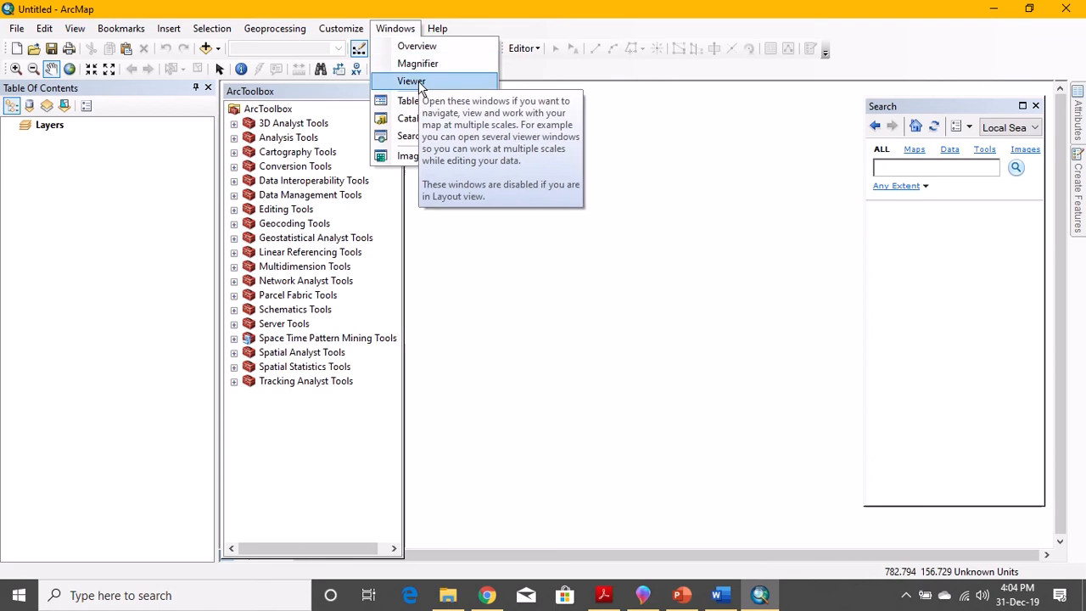
left_click(416, 120)
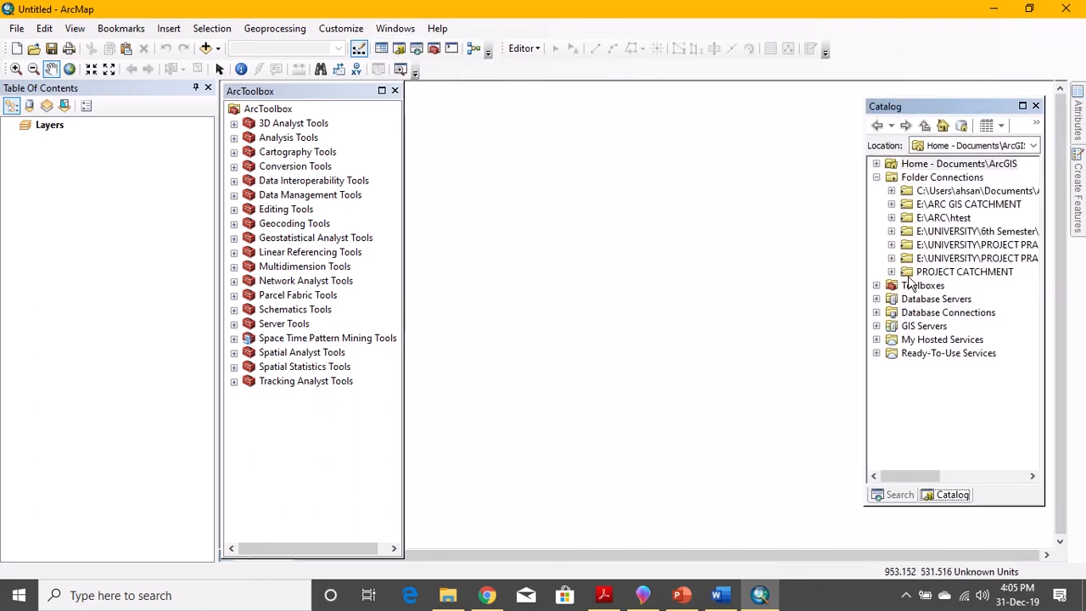
left_click(940, 209)
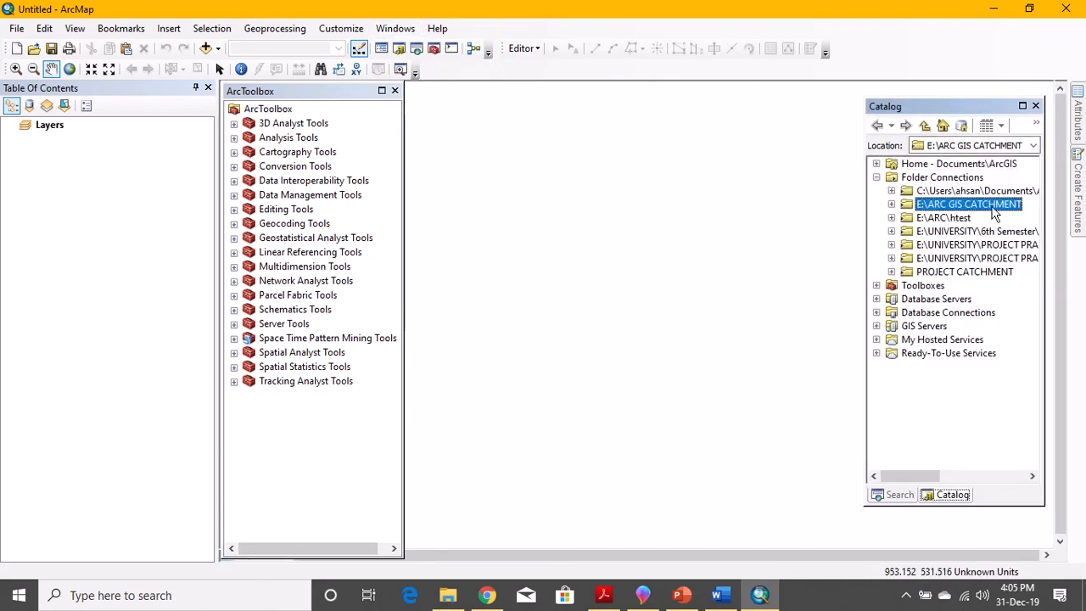
left_click(891, 204)
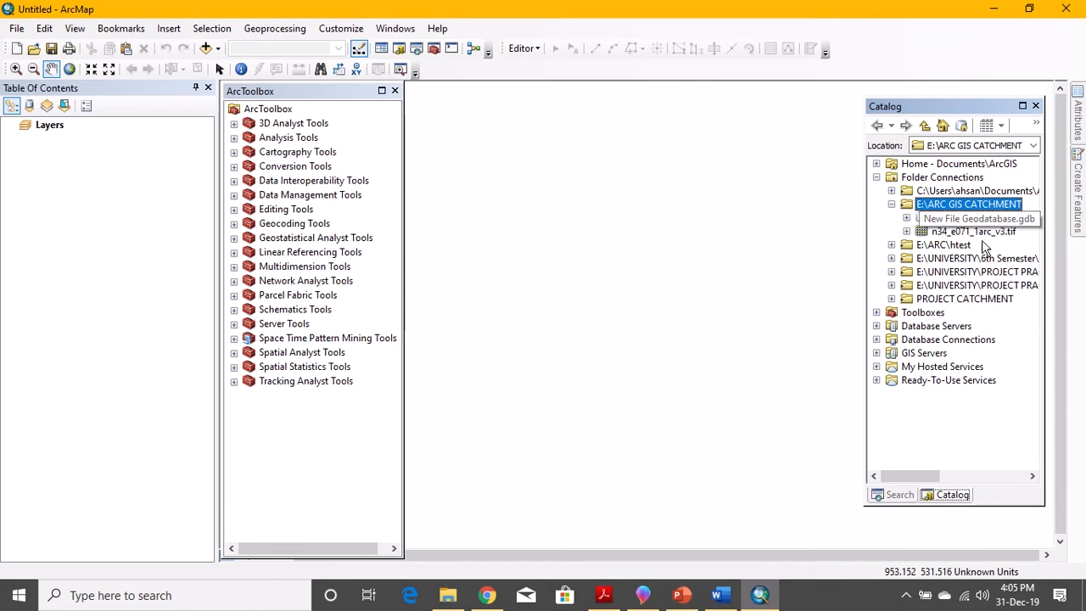
left_click(1006, 223)
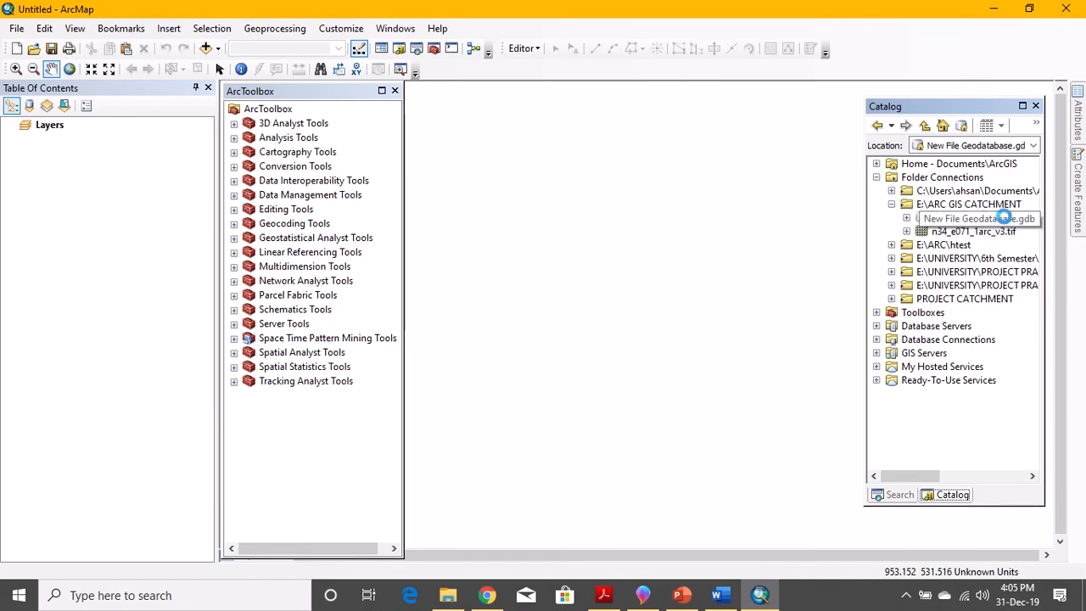
right_click(1001, 220)
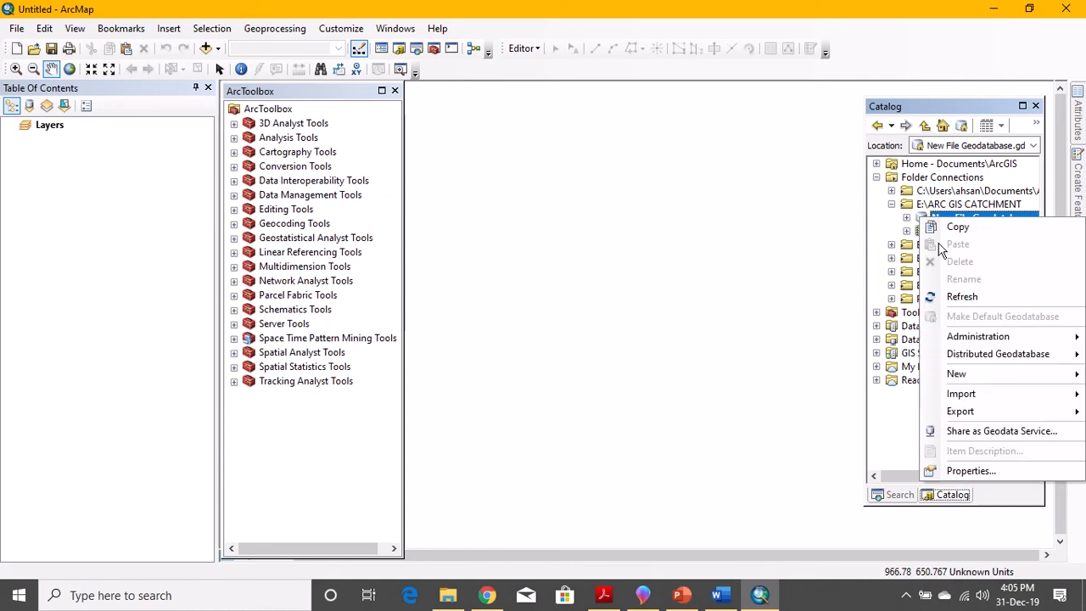
left_click(816, 269)
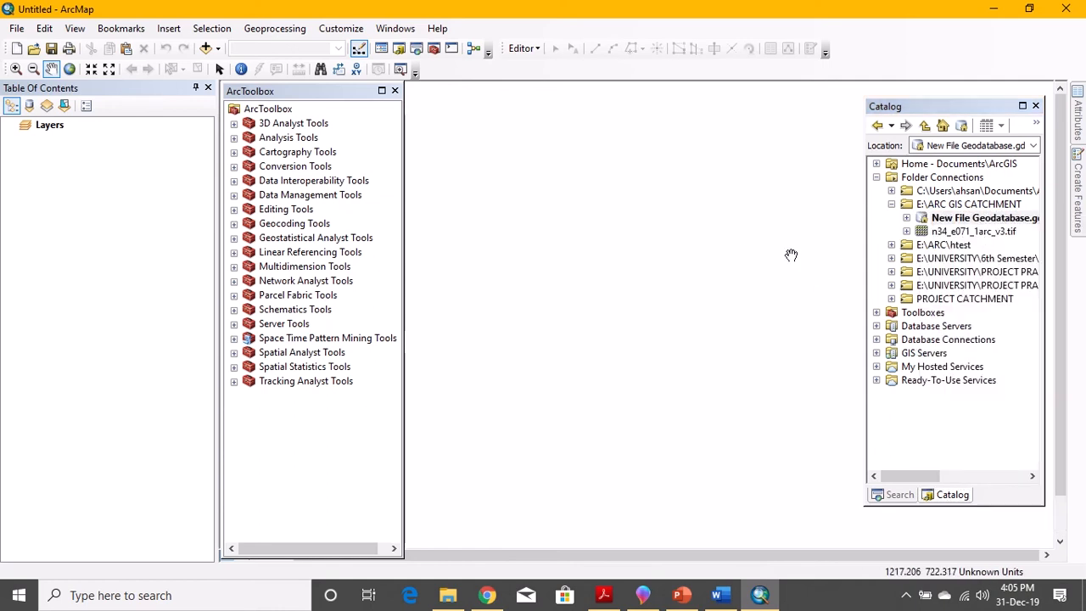
- Add the DEM n34_e071_1arc_v3 from the ARC GIS CATCHMENT folder to the map and build pyramids with Nearest Neighbor resampling
left_click(447, 595)
left_click(269, 175)
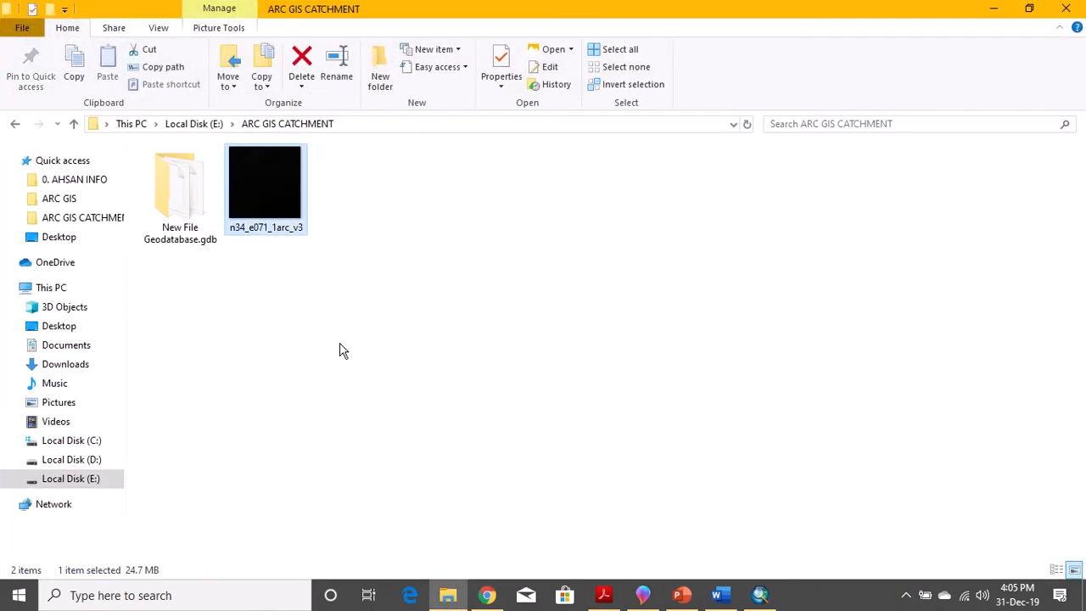
left_click_drag(261, 165, 602, 312)
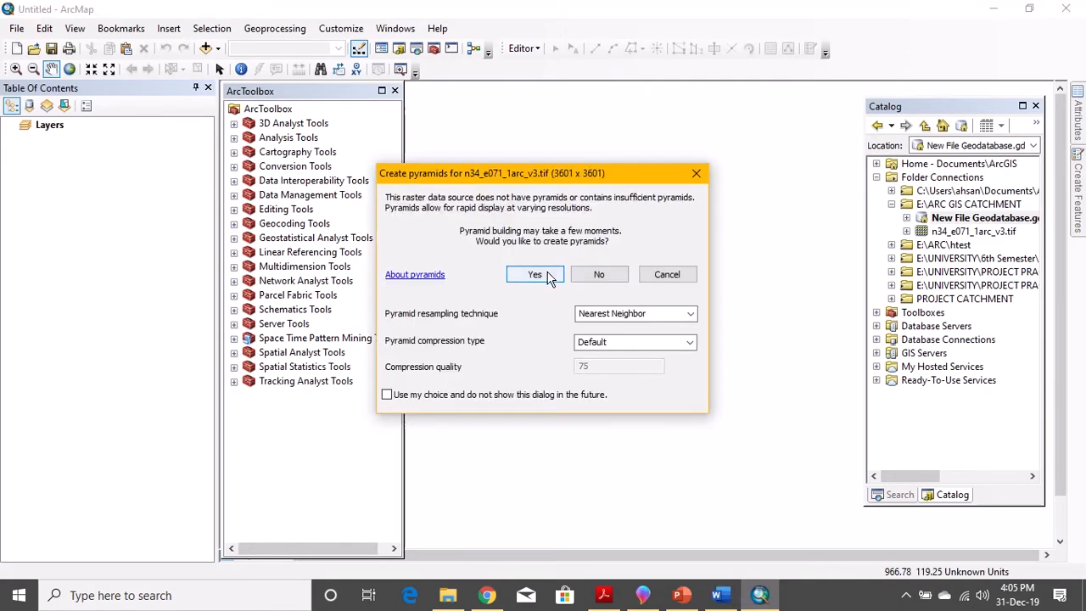
left_click(548, 273)
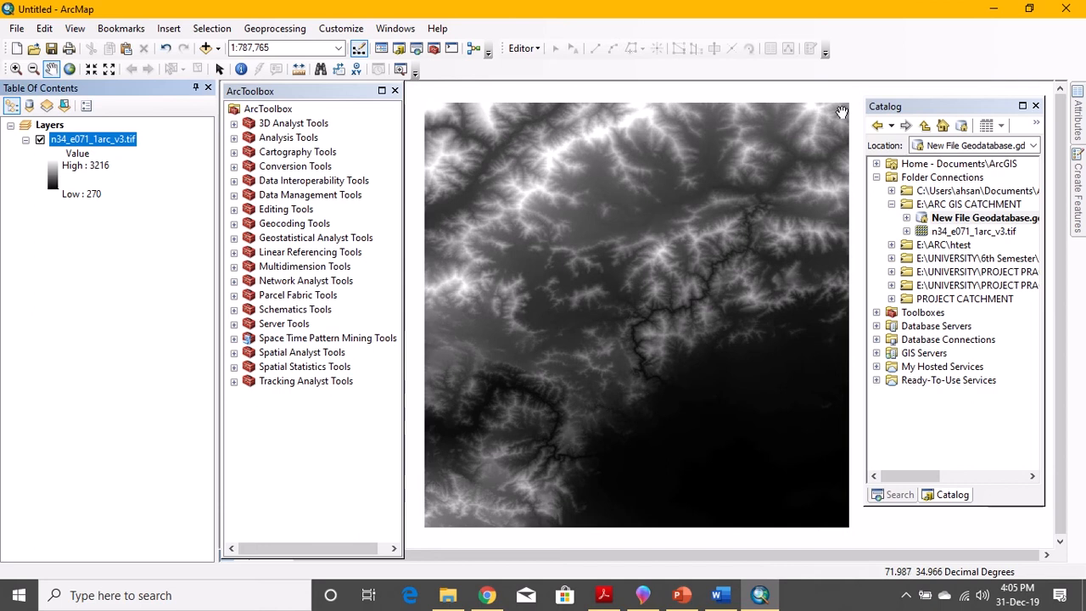
- Compare the DEM with its coverage area in EarthExplorer and examine the dam site on the catchment map in Final Project.pdf
left_click(487, 595)
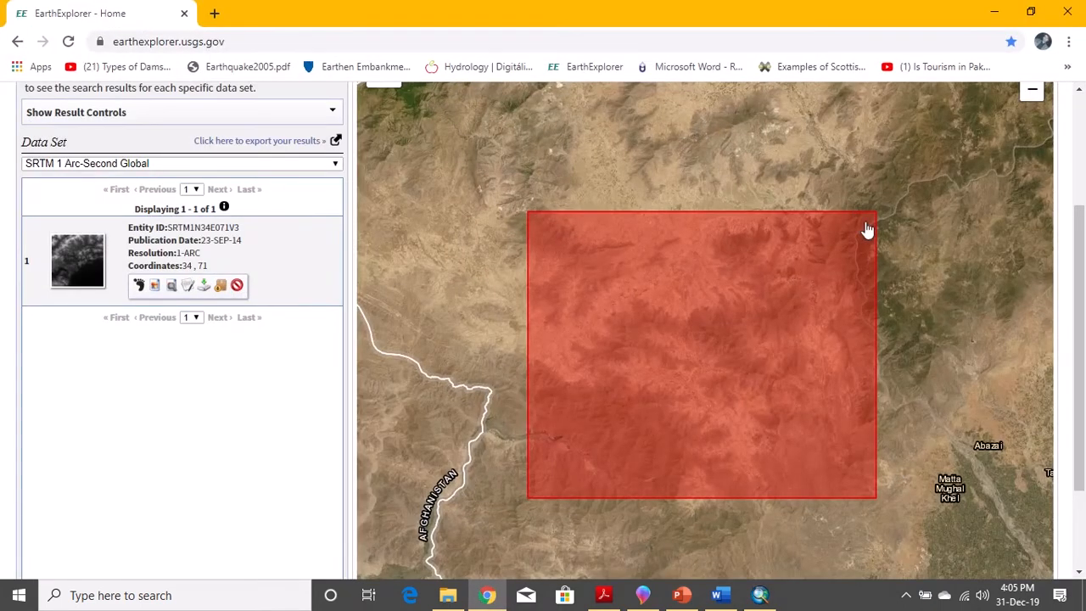
left_click(759, 595)
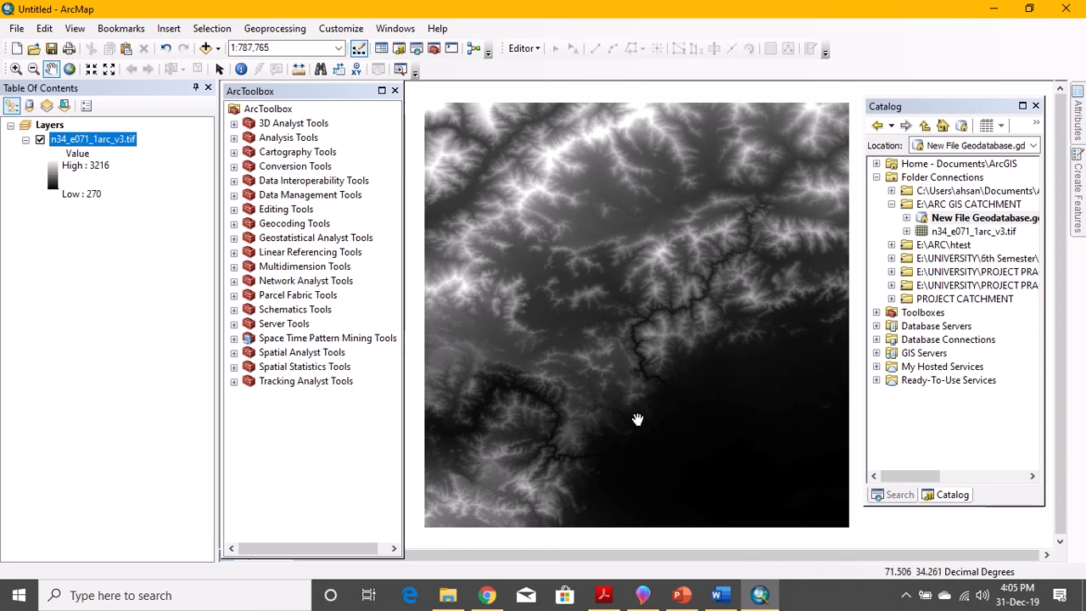
left_click(609, 598)
scroll(630, 386, "up", 6)
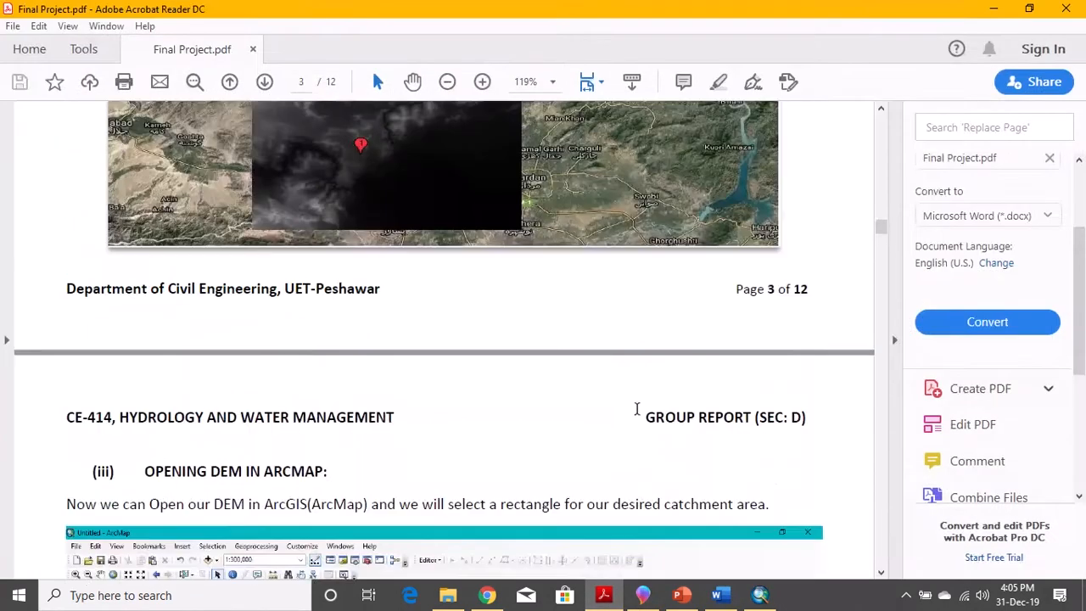
left_click_drag(882, 225, 882, 178)
scroll(589, 446, "down", 5)
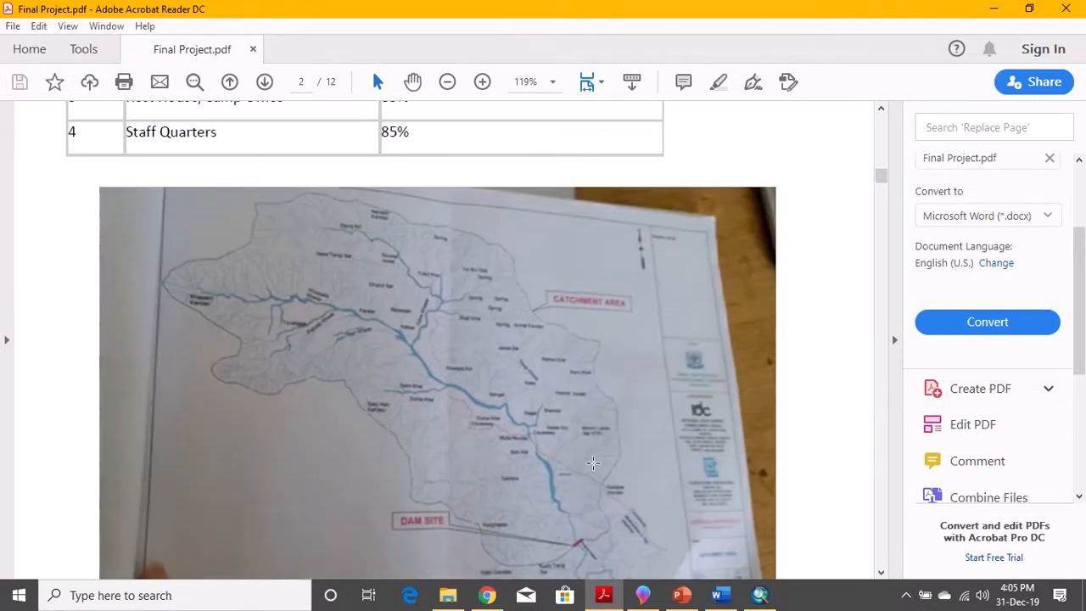
left_click_drag(572, 465, 572, 476)
left_click(578, 482)
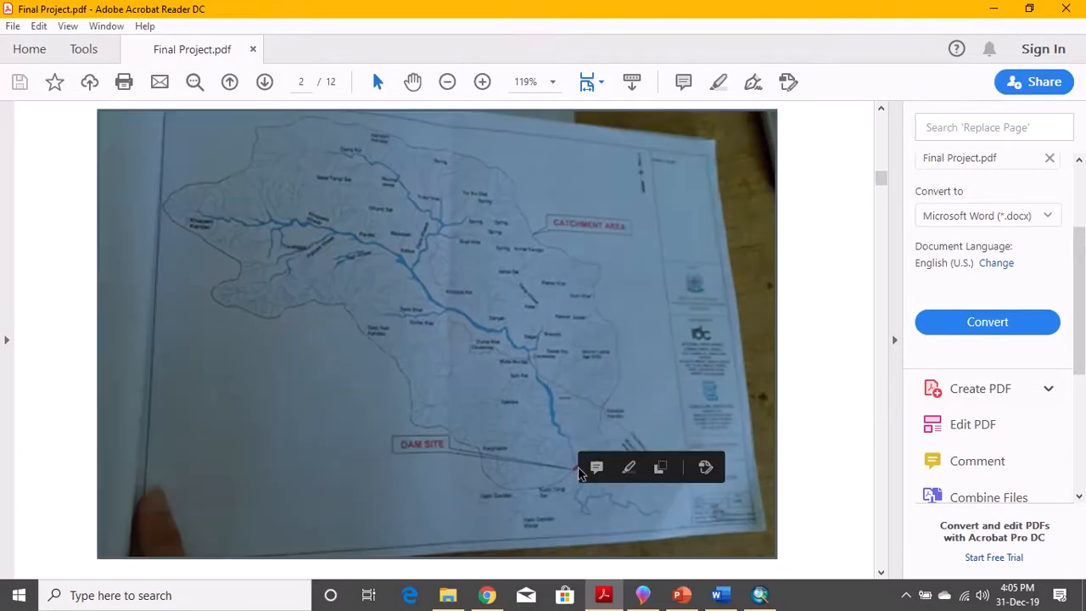
left_click(574, 474)
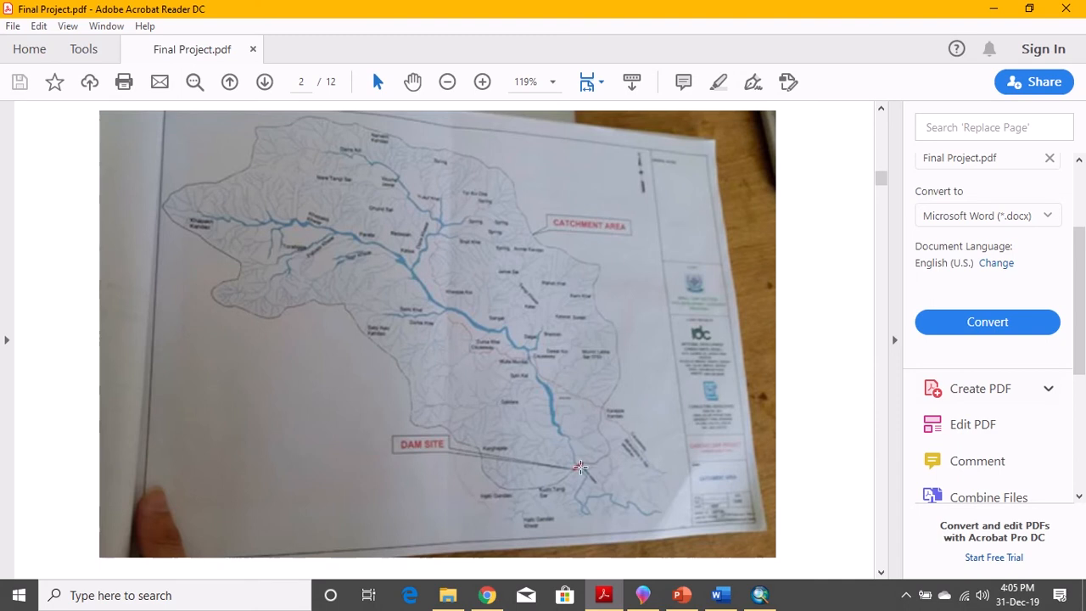
- Look up the GPS coordinates of Gandao Dam in the project report's location table
scroll(578, 465, "up", 15)
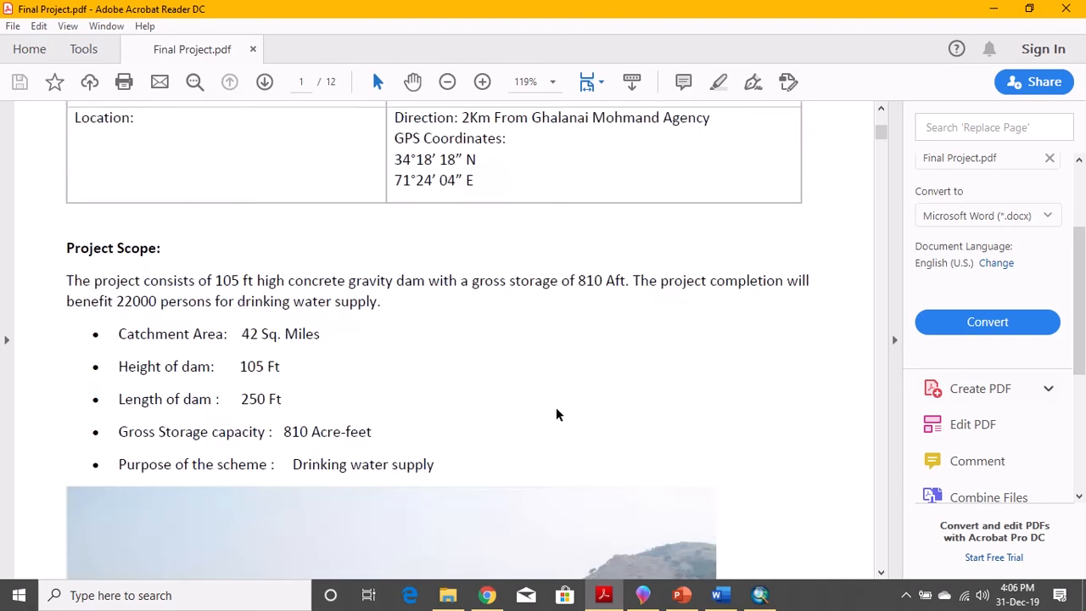
scroll(555, 409, "up", 5)
left_click_drag(483, 453, 406, 427)
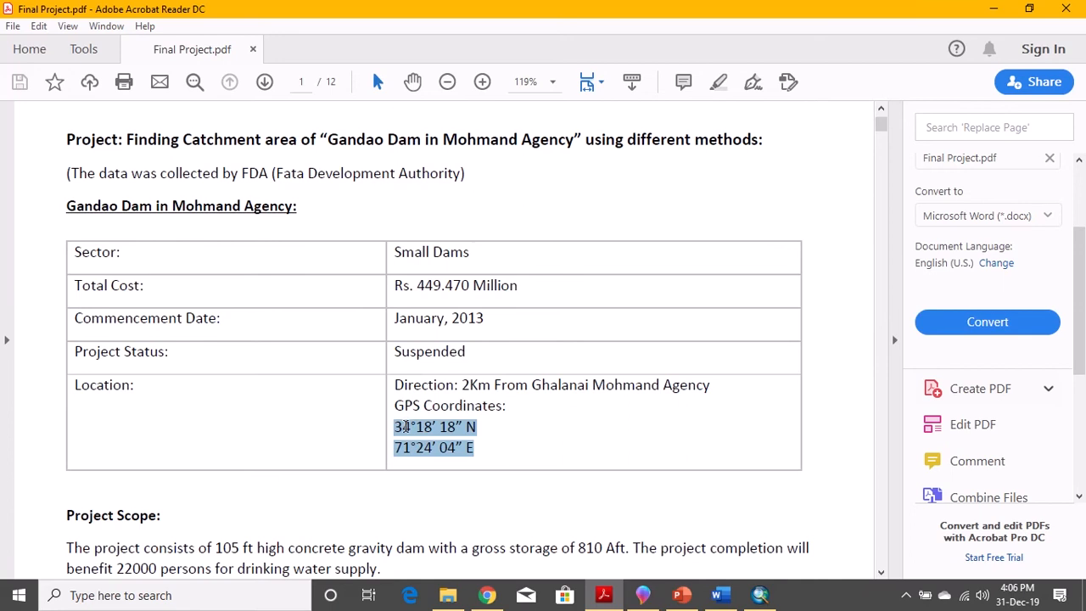
left_click(515, 445)
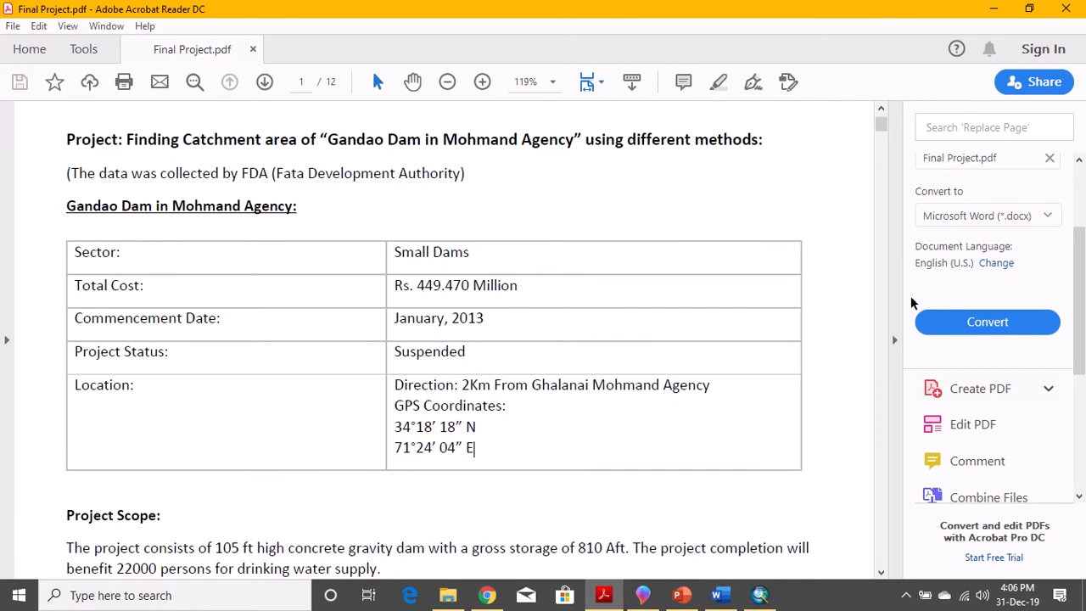
- Return to ArcMap and select the E:\ARC GIS CATCHMENT folder connection in the Catalog
left_click(993, 8)
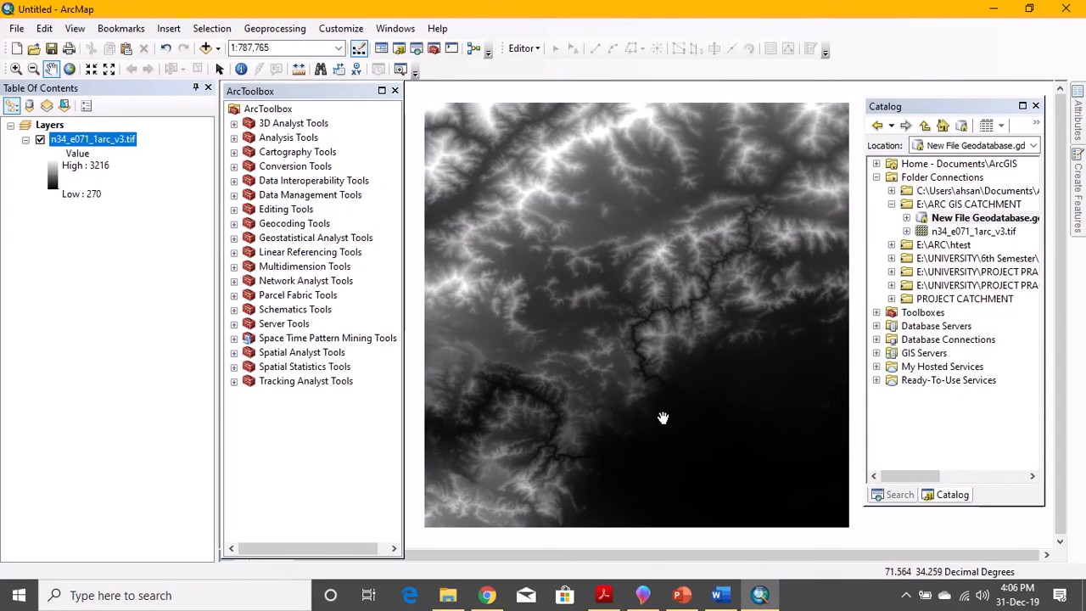
left_click(943, 204)
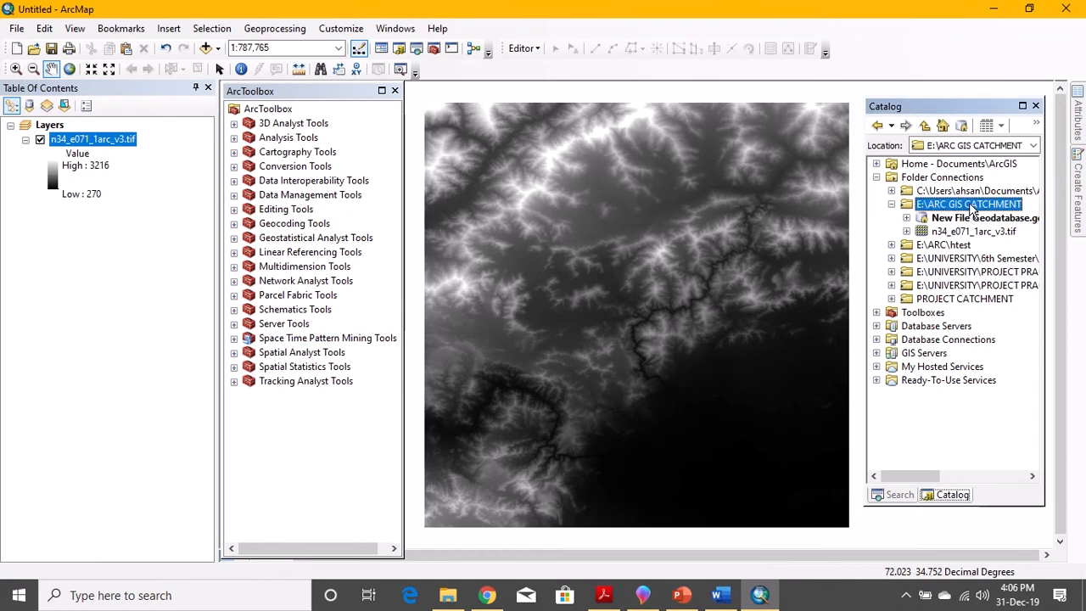
left_click(967, 219)
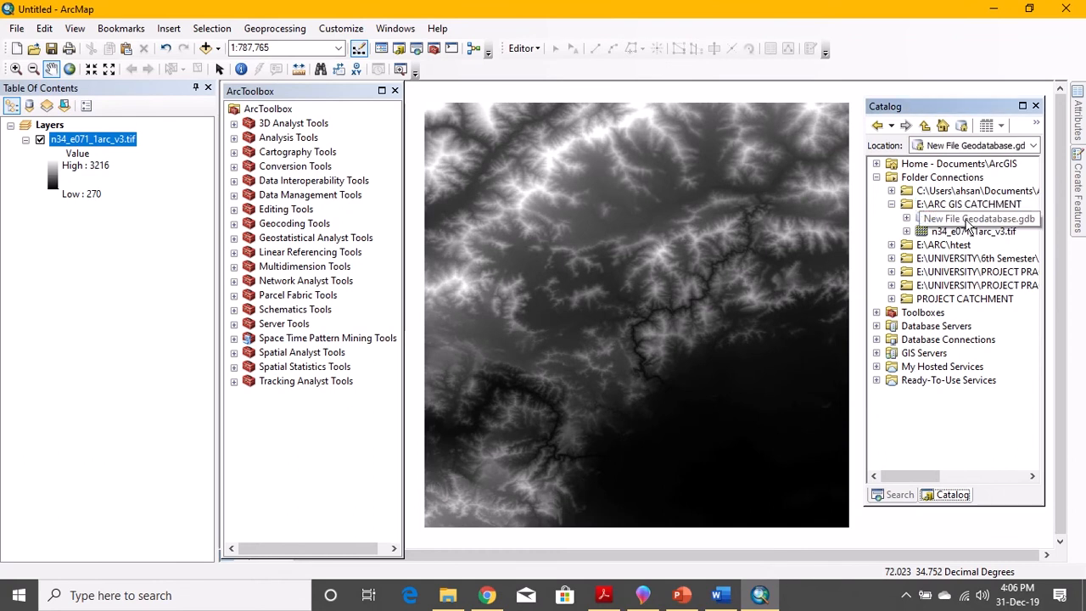
right_click(967, 220)
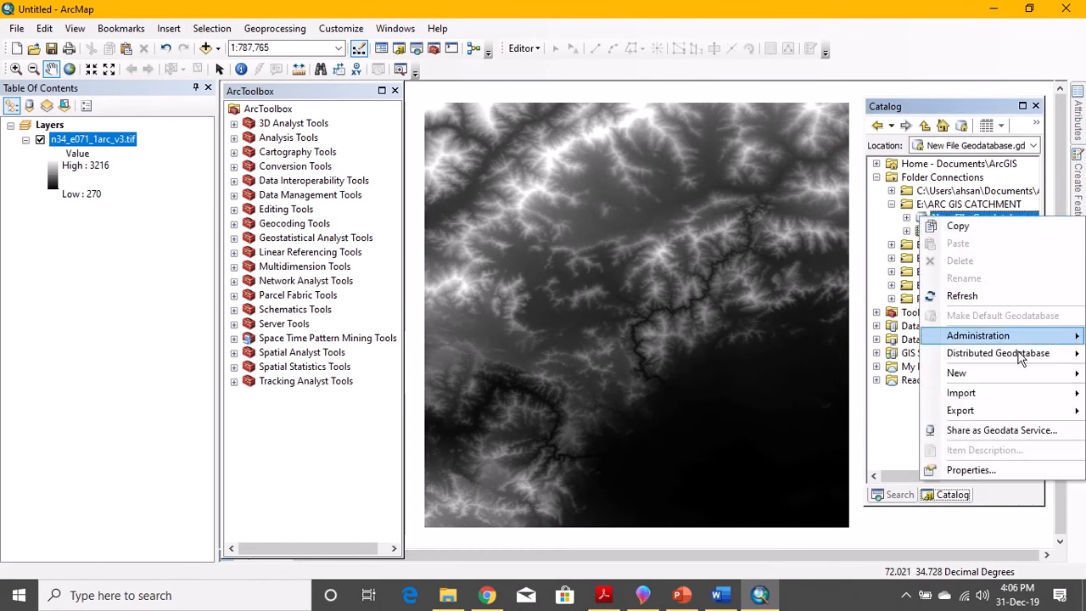
mouse_move(989, 374)
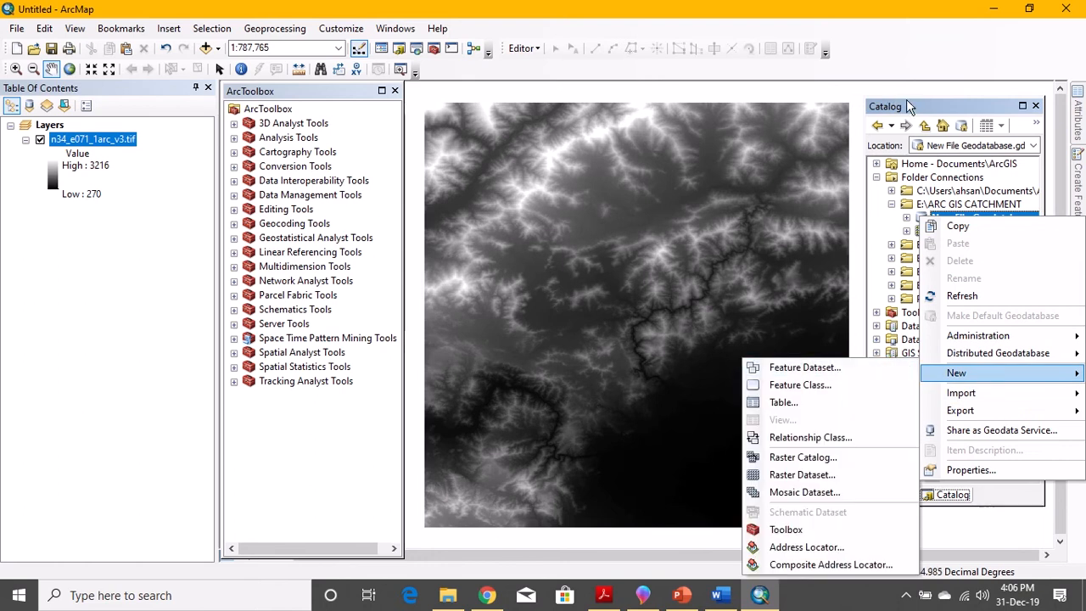
left_click(937, 111)
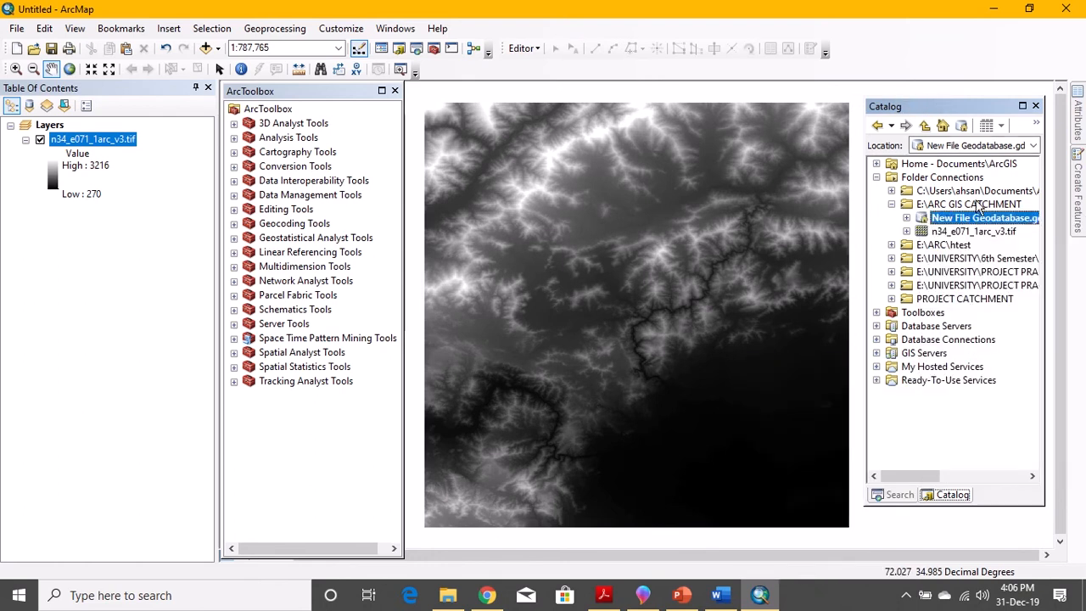
- Start a new point shapefile named INLET in the E:\ARC GIS CATCHMENT folder
left_click(970, 204)
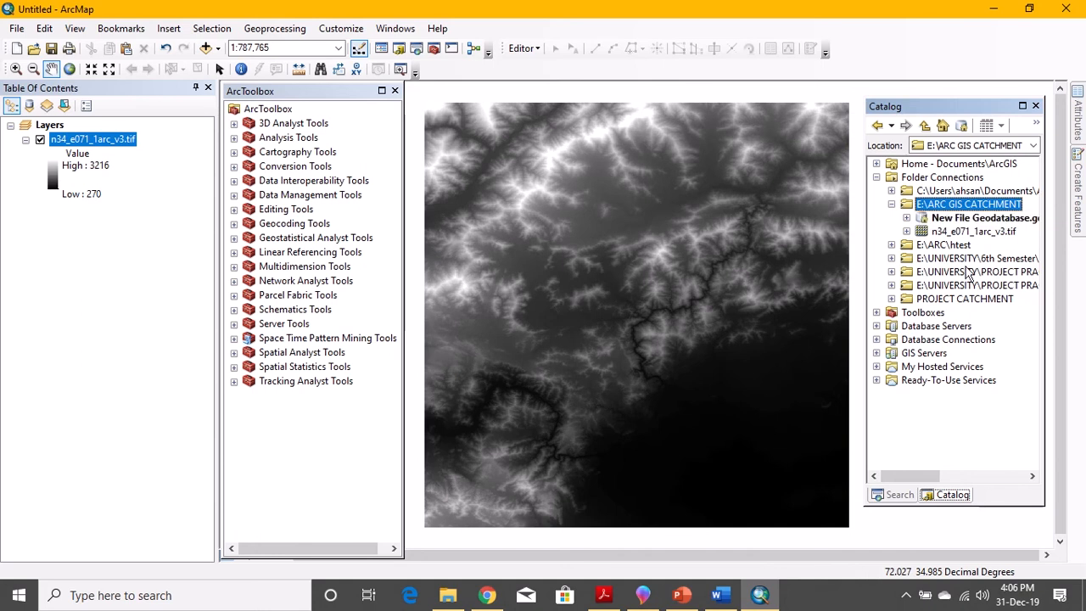
right_click(987, 209)
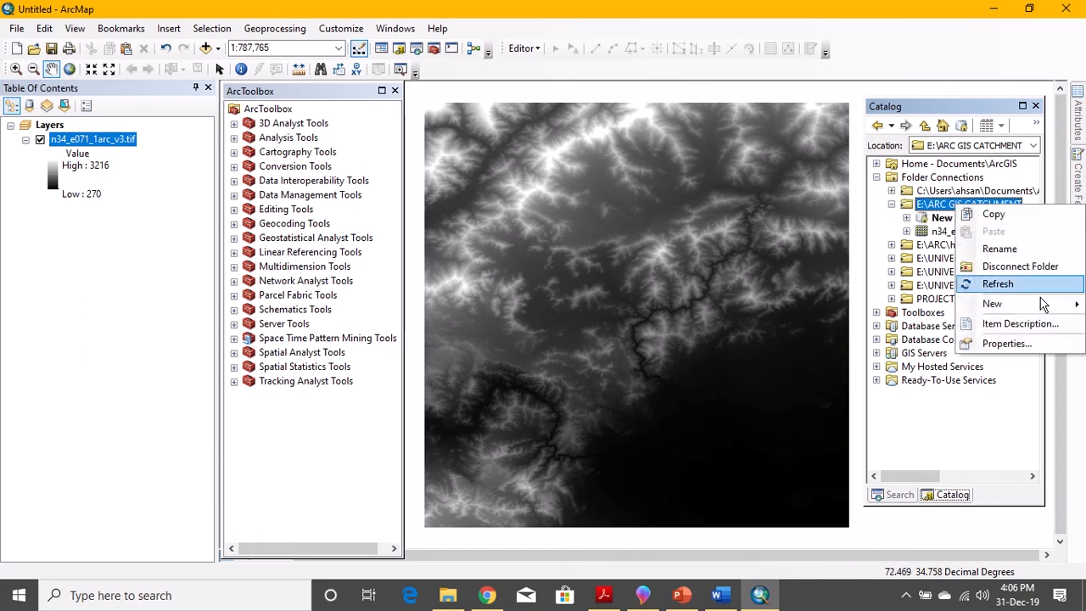
mouse_move(1039, 303)
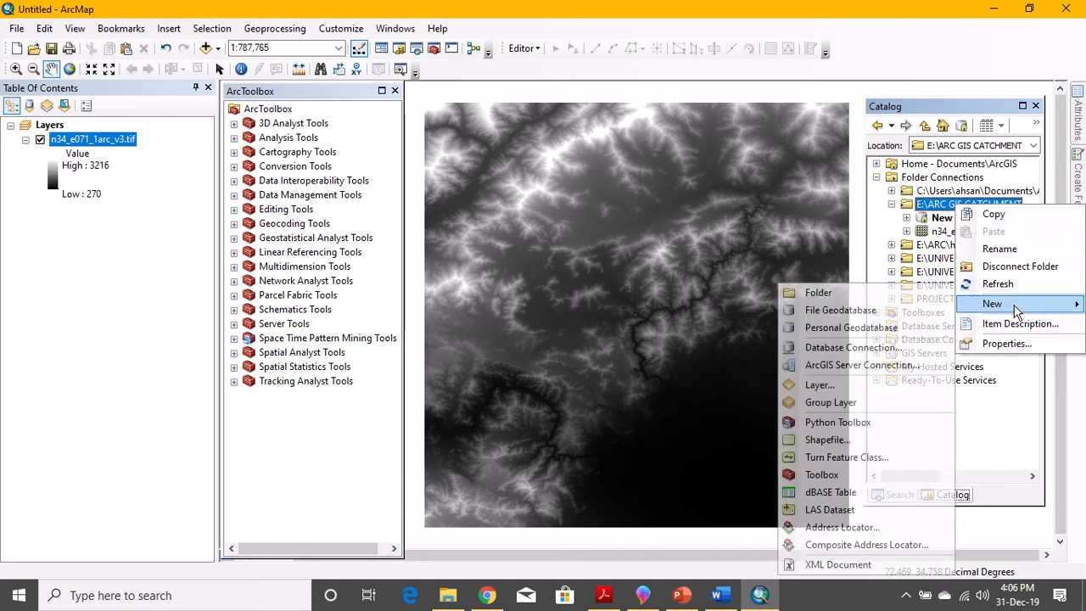
left_click(844, 440)
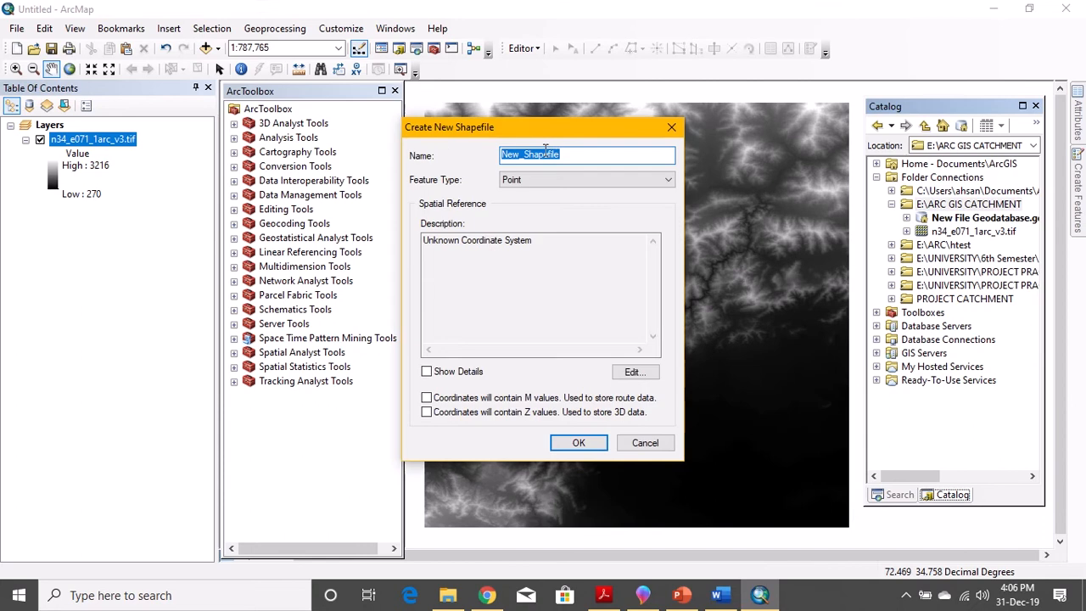
type("INLET")
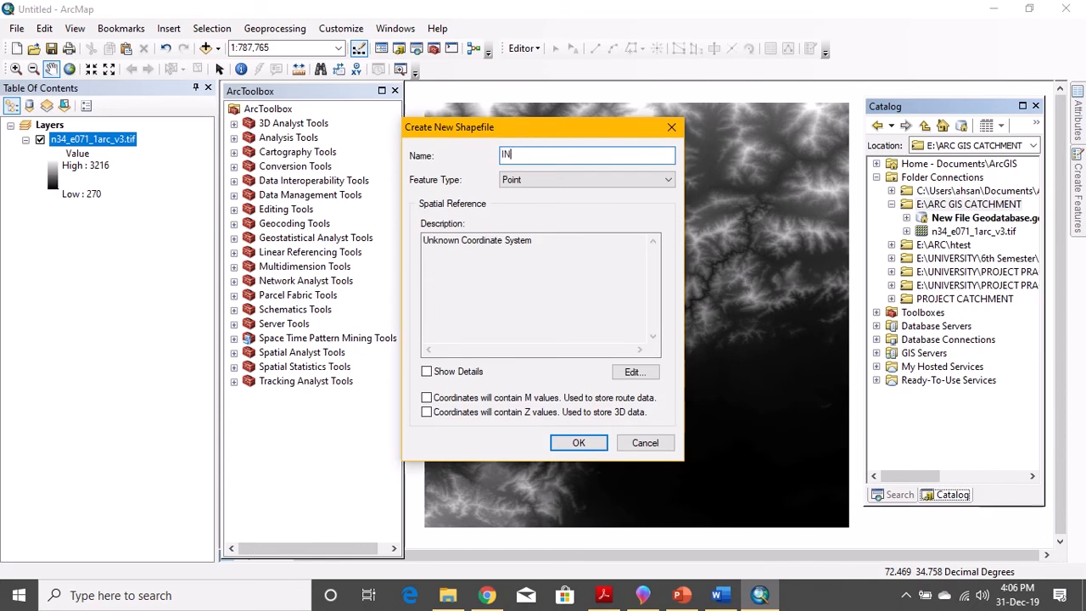
- Assign the WGS 1984 geographic coordinate system from the World group to the new shapefile and create it
left_click(636, 377)
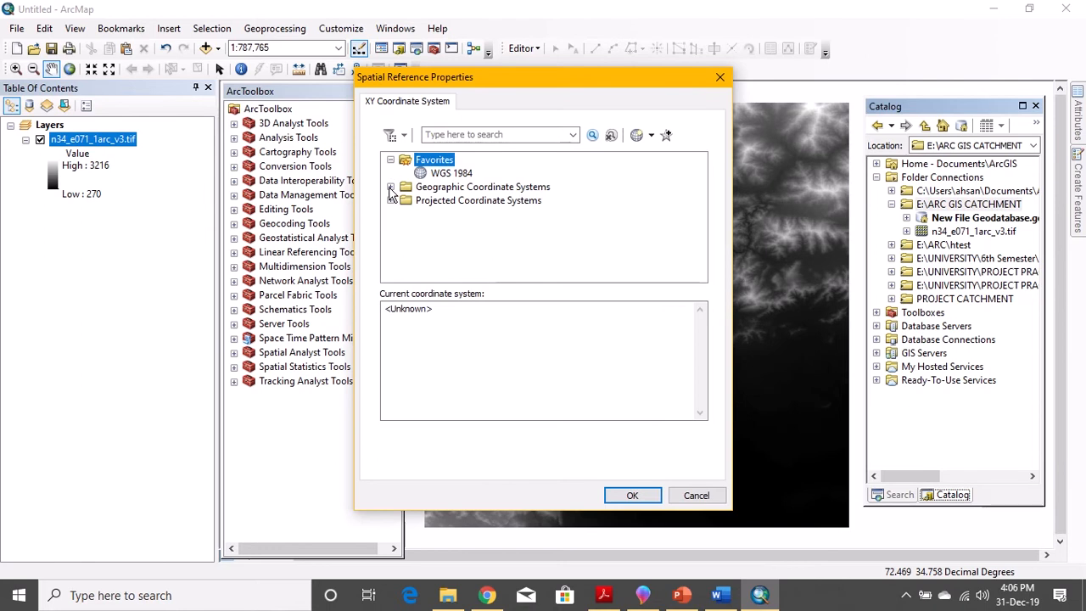
left_click(390, 187)
scroll(418, 228, "down", 3)
left_click(406, 255)
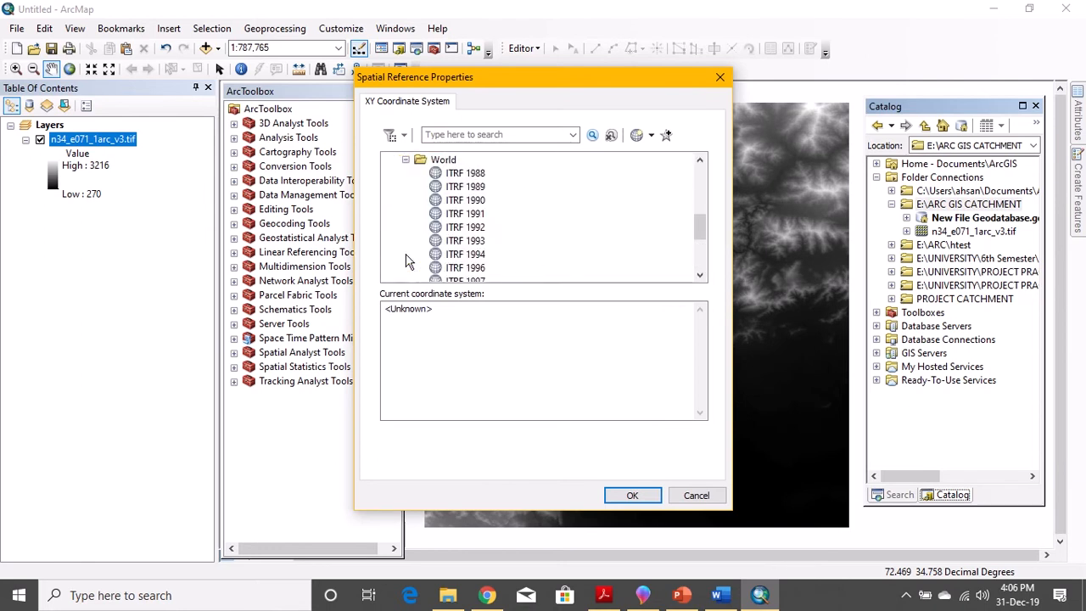
scroll(424, 246, "down", 3)
left_click(469, 254)
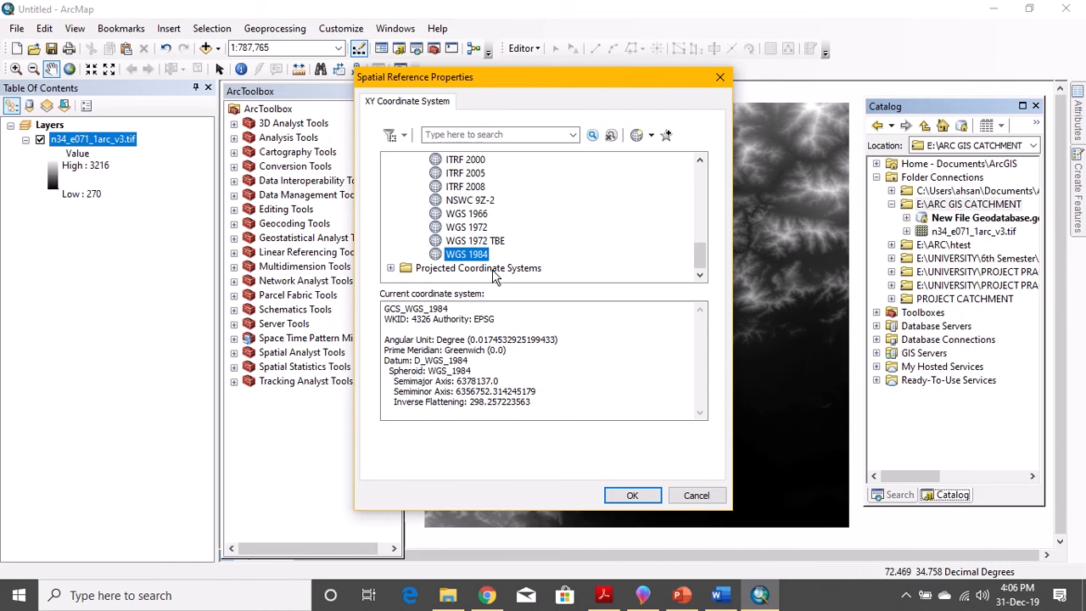
left_click(632, 496)
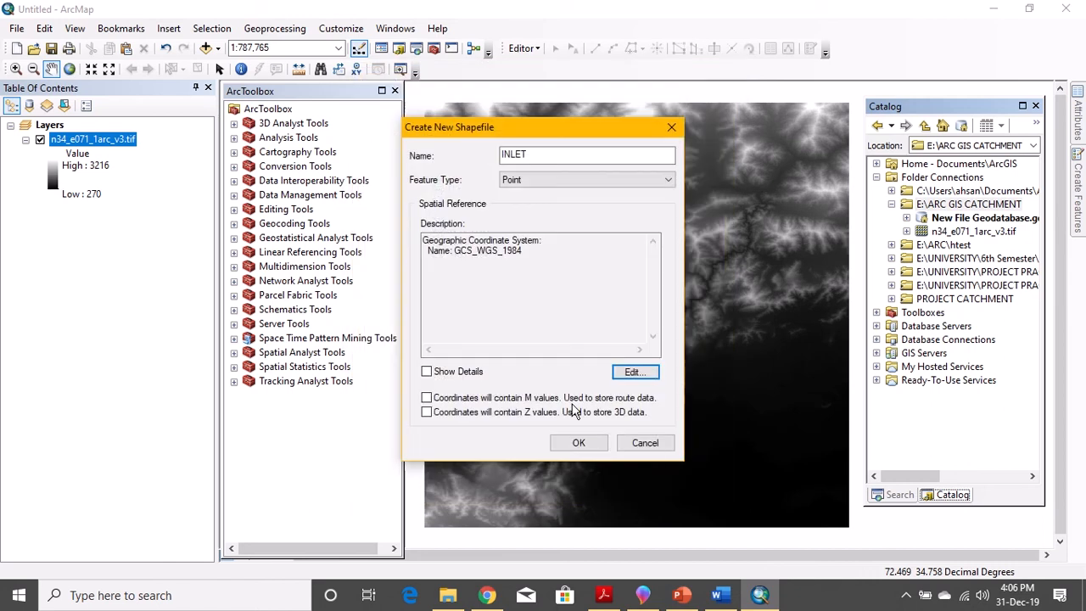
left_click(594, 443)
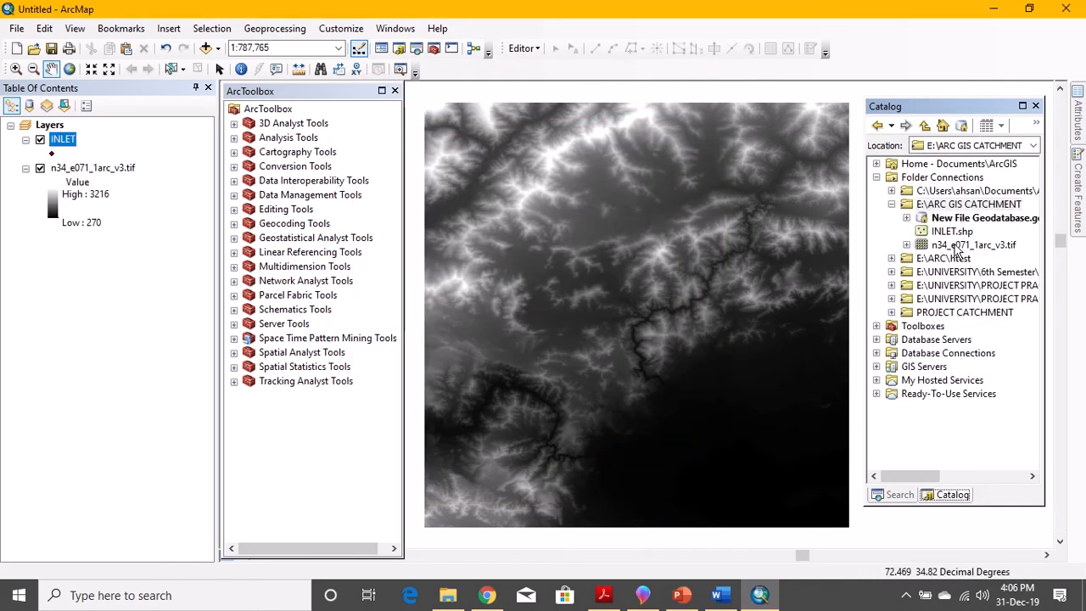
- Start an edit session for the INLET shapefile and show the Create Features window
left_click(941, 232)
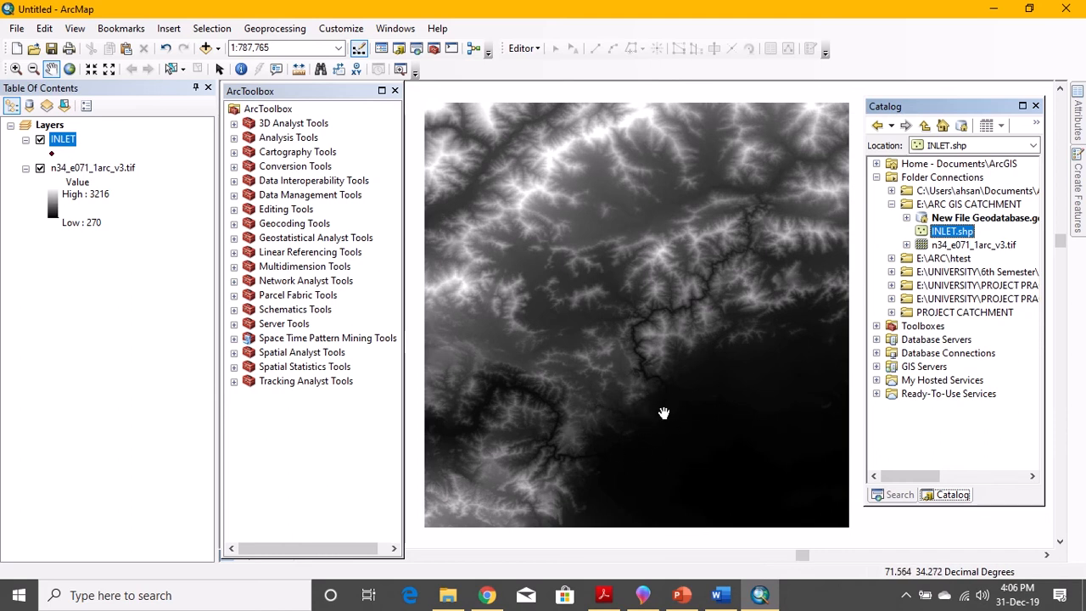
left_click(524, 49)
left_click(547, 68)
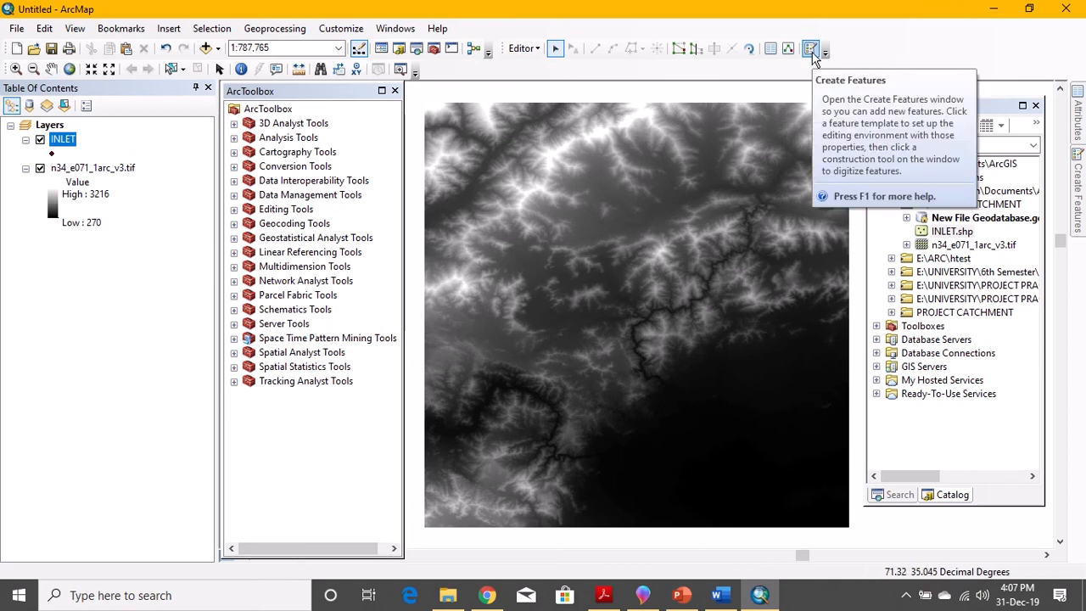
left_click(810, 49)
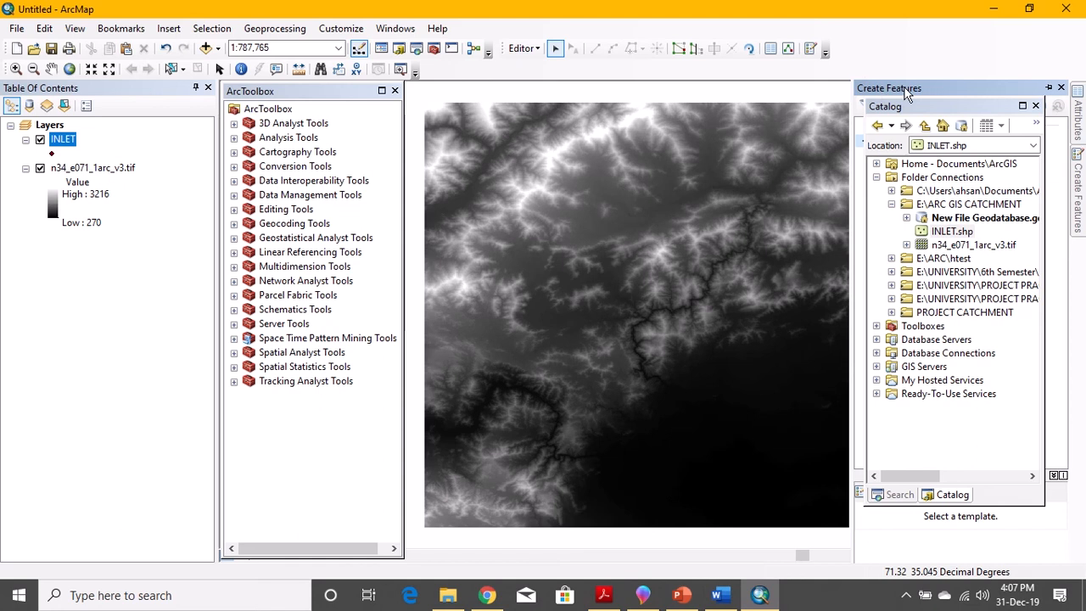
- Move the Catalog window clear of the Create Features window and close ArcToolbox
left_click(954, 106)
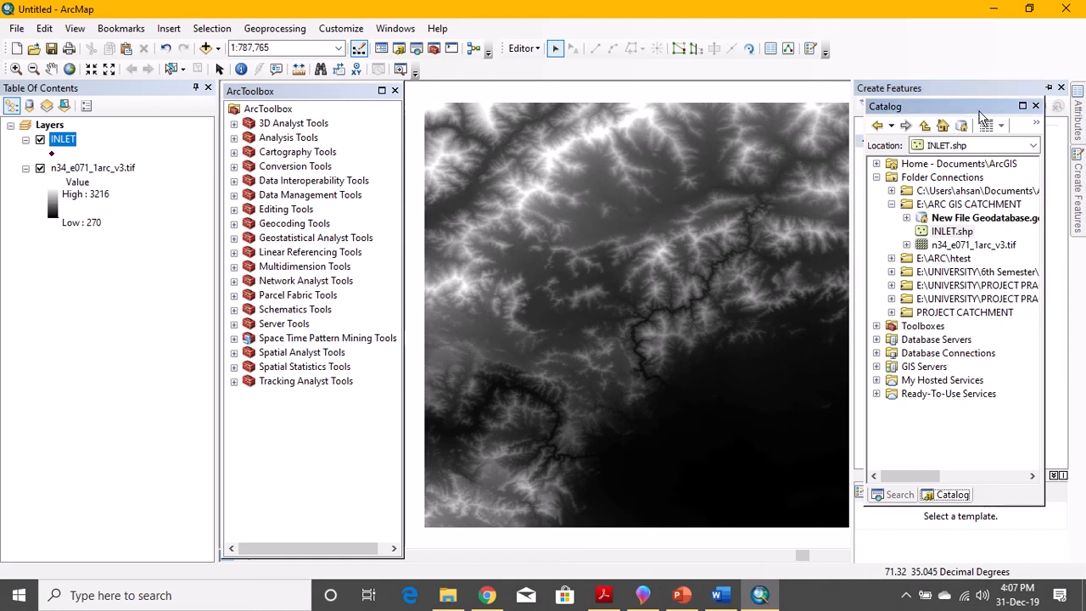
left_click_drag(980, 111, 392, 223)
left_click_drag(538, 138, 292, 108)
left_click(395, 91)
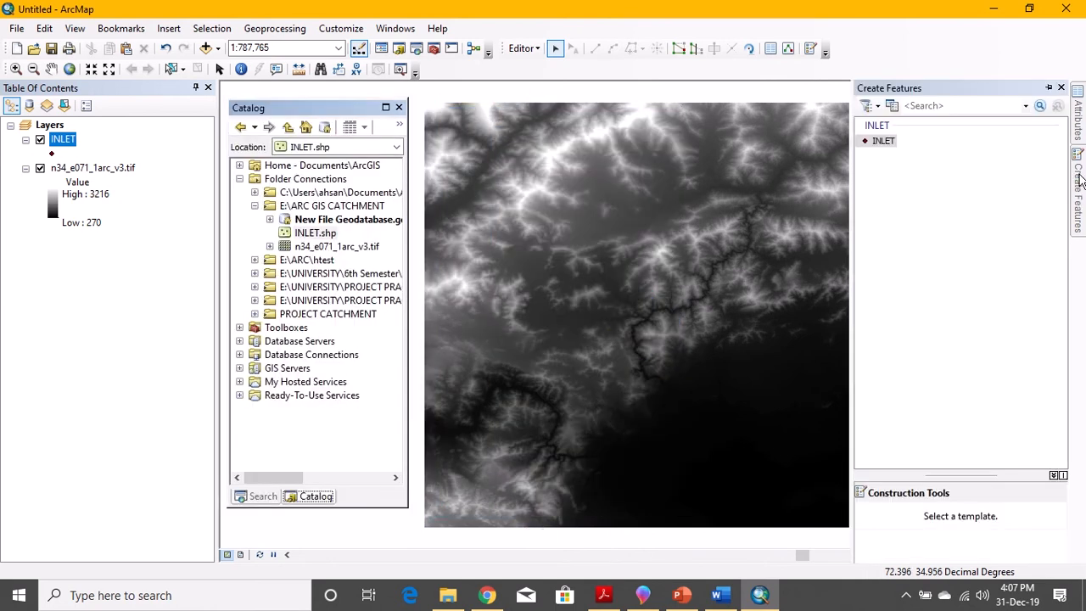
left_click(1078, 177)
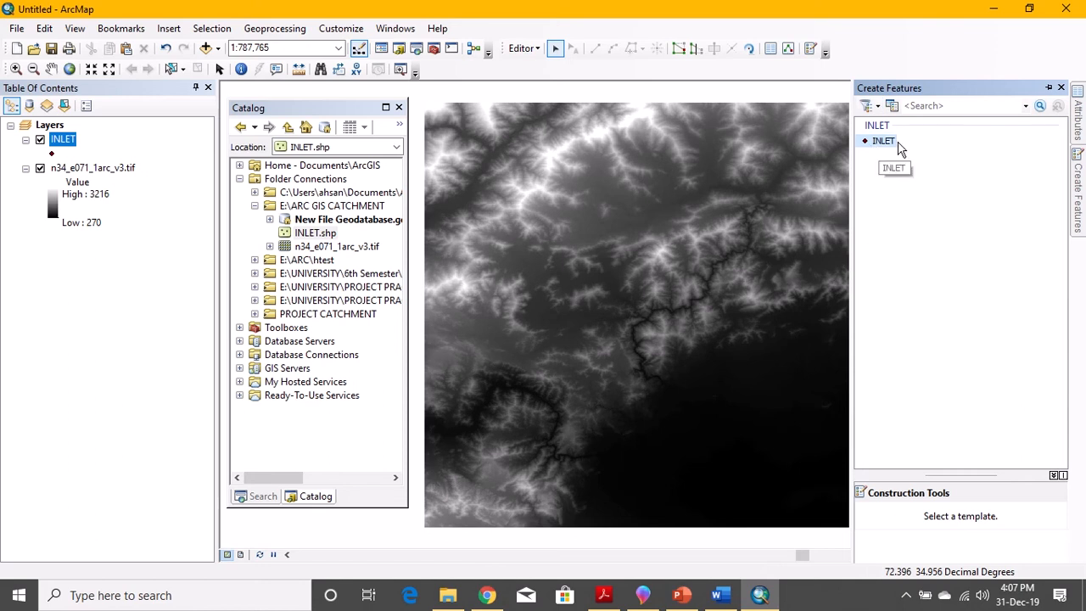
- Place a point on the DEM with the INLET template and Point tool, at about longitude 71.828 and latitude 34.418
left_click(876, 144)
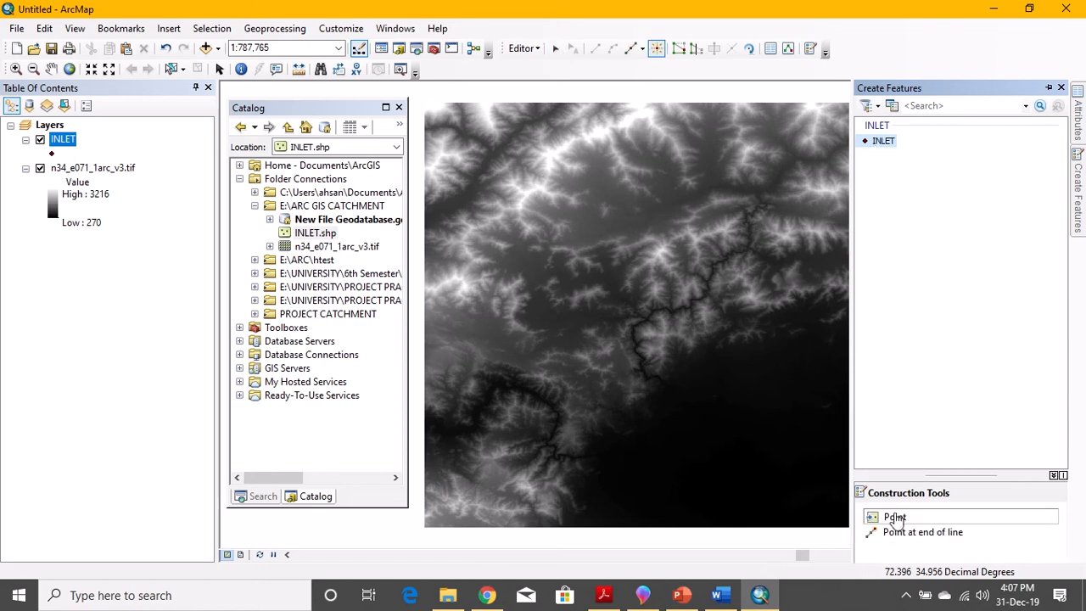
left_click(890, 517)
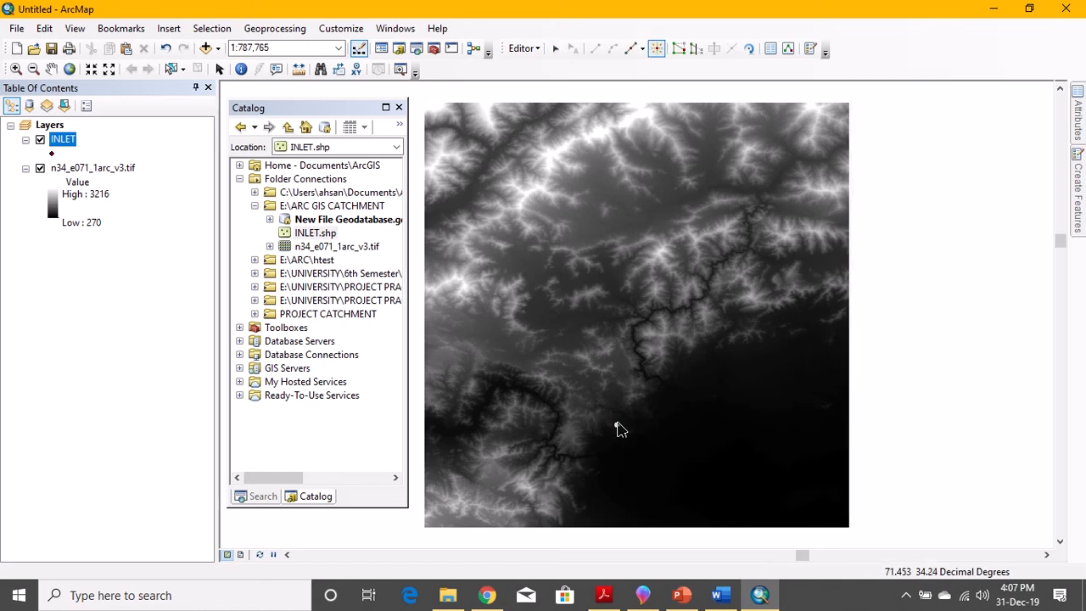
left_click(776, 349)
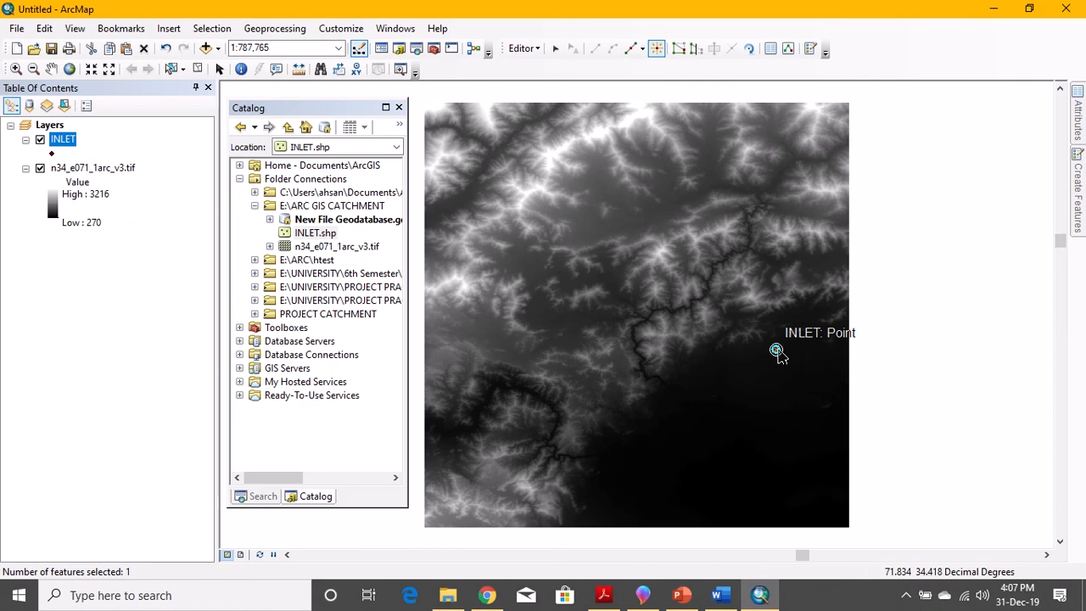
- Open Absolute X, Y entry for the INLET point and set its coordinate format to Degrees Minutes Seconds
right_click(779, 351)
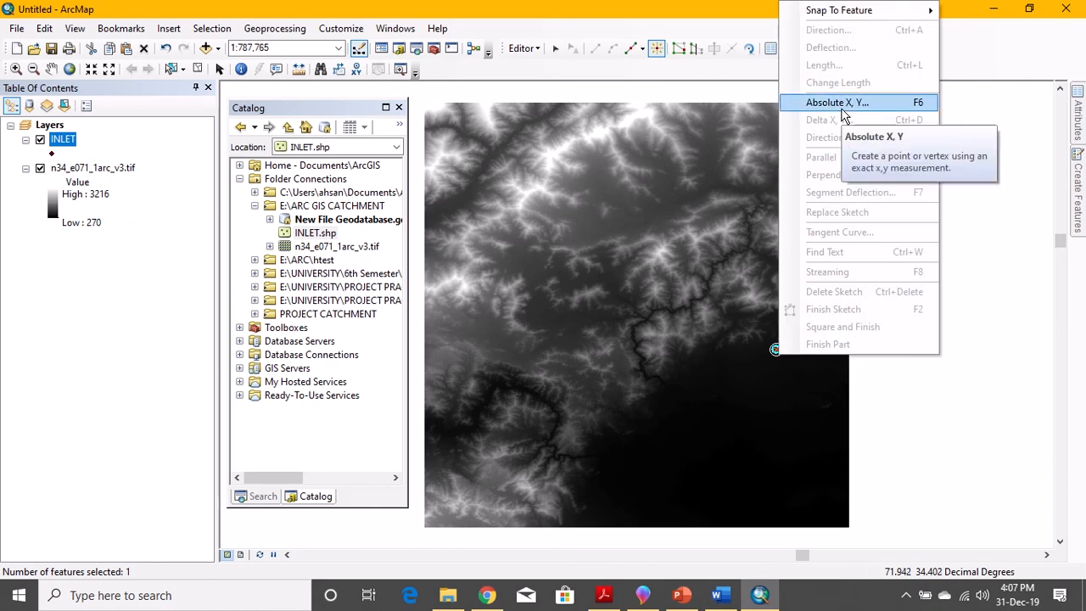
left_click(843, 105)
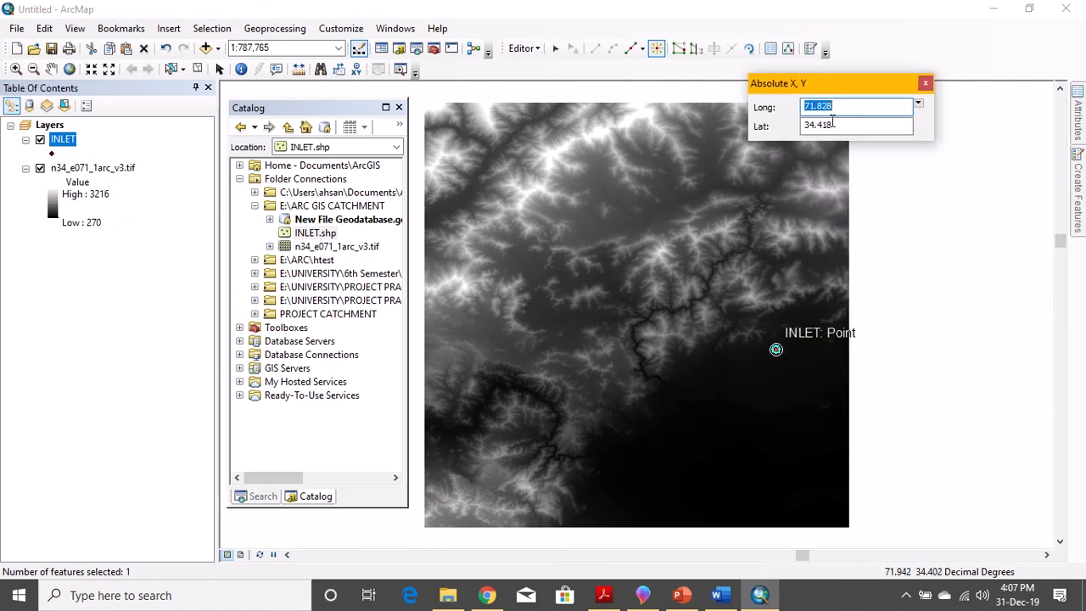
left_click(918, 105)
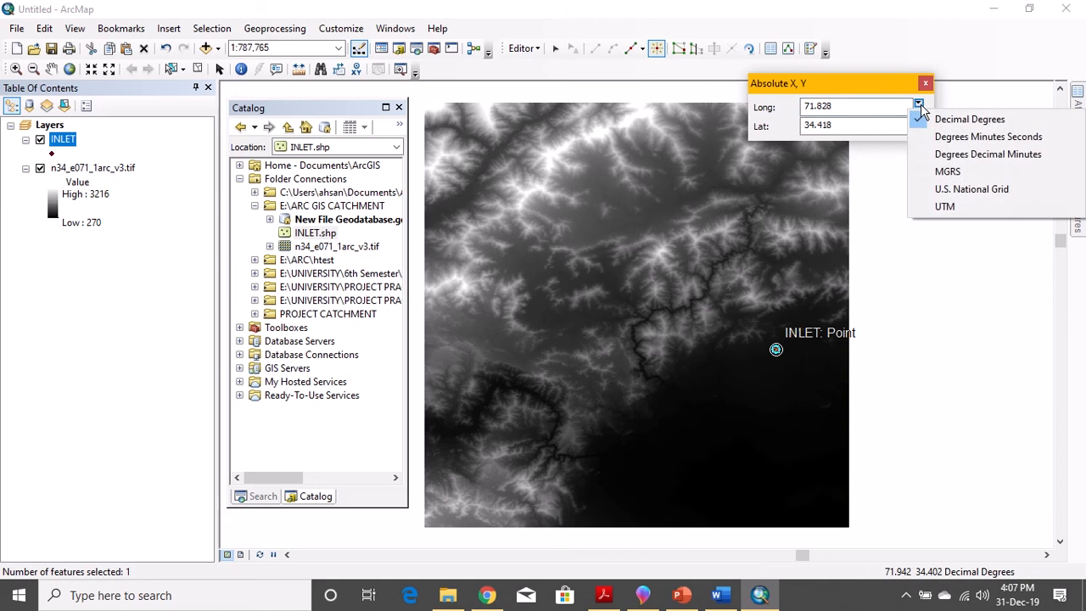
left_click(978, 137)
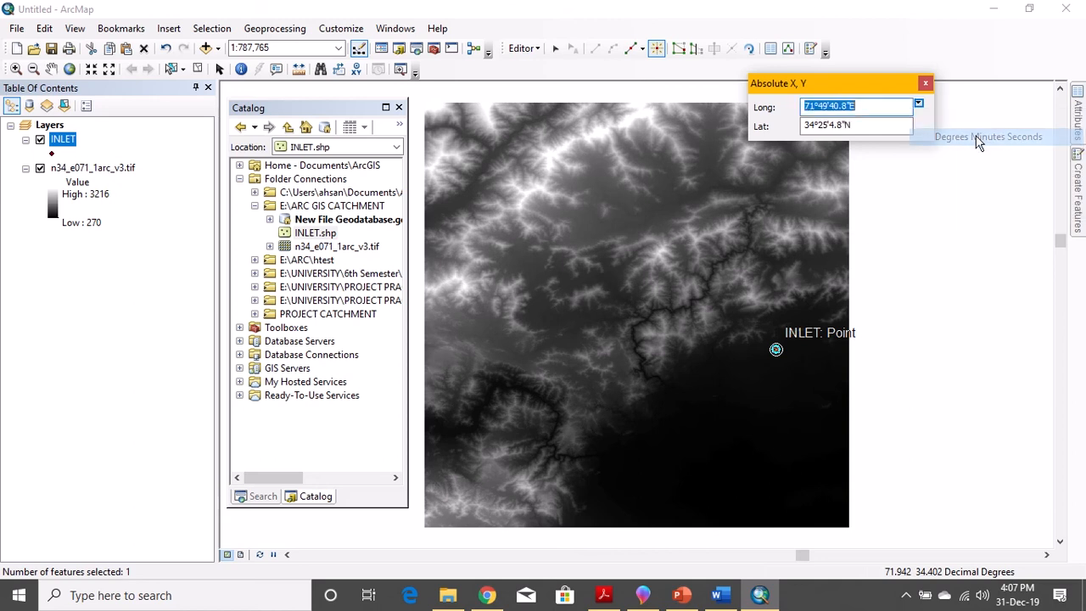
left_click(878, 108)
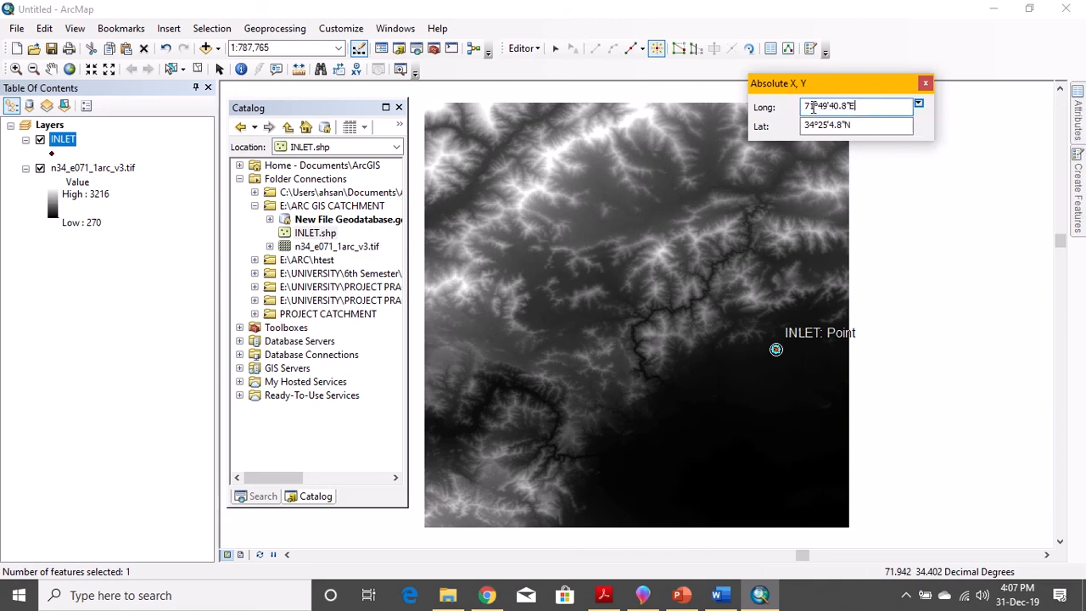
- Recheck Gandao Dam's GPS coordinates in Final Project.pdf and return to ArcMap
left_click(603, 595)
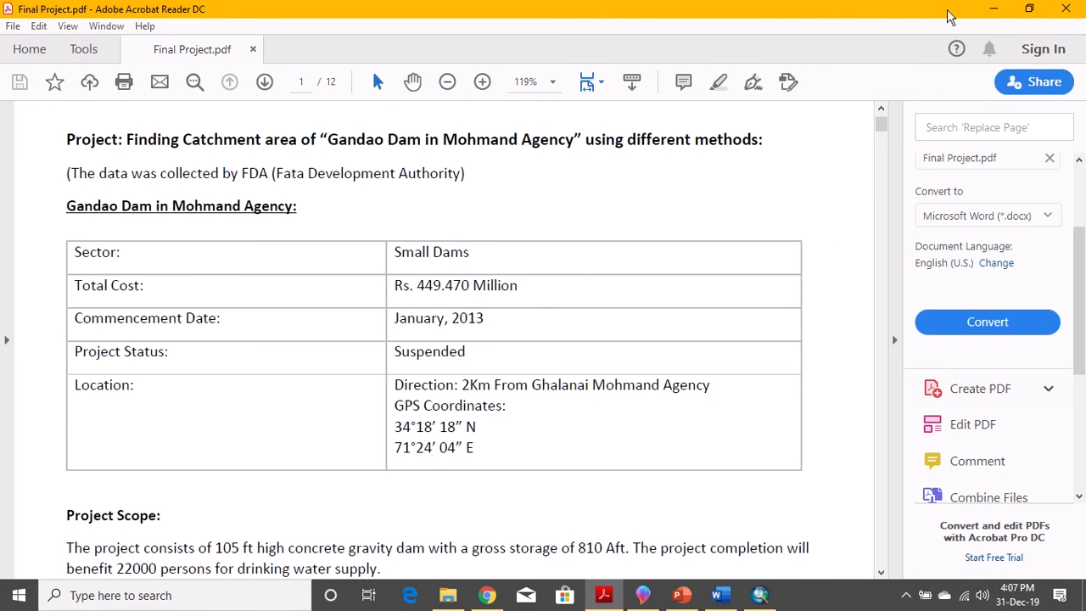
left_click(994, 9)
left_click(760, 594)
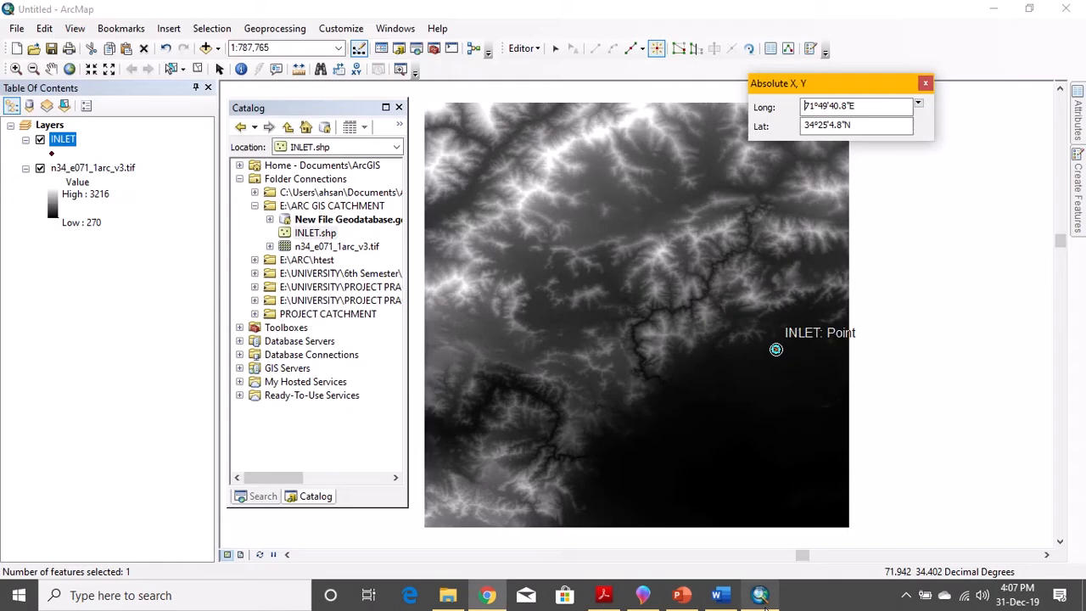
- Set the INLET point's absolute coordinates to longitude 71°24'04"E and latitude 34°18'1"N and place it
left_click(827, 104)
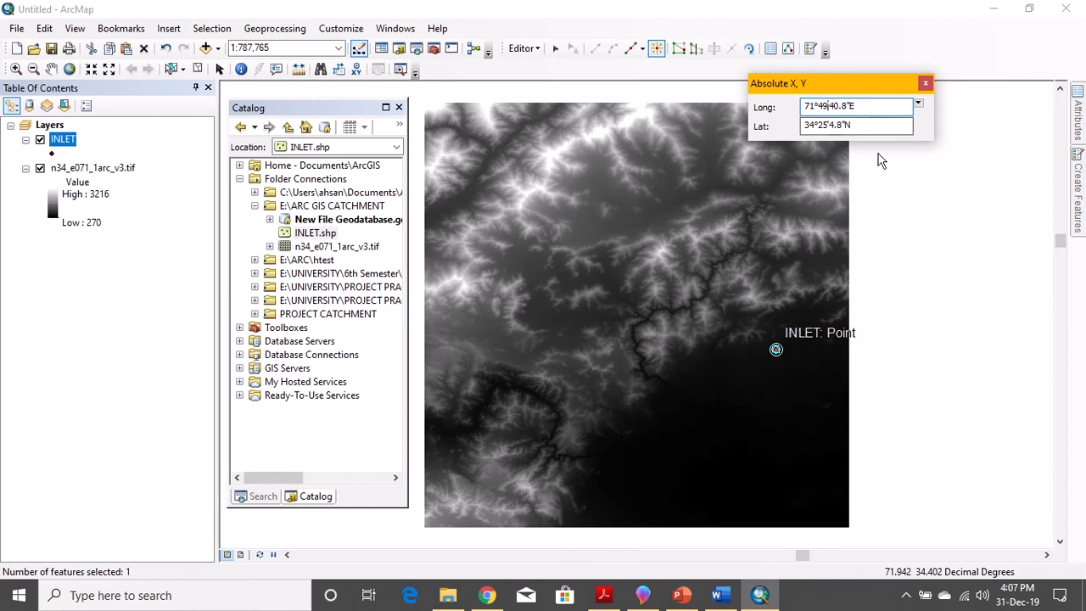
key("BackSpace")
key("BackSpace")
type("24")
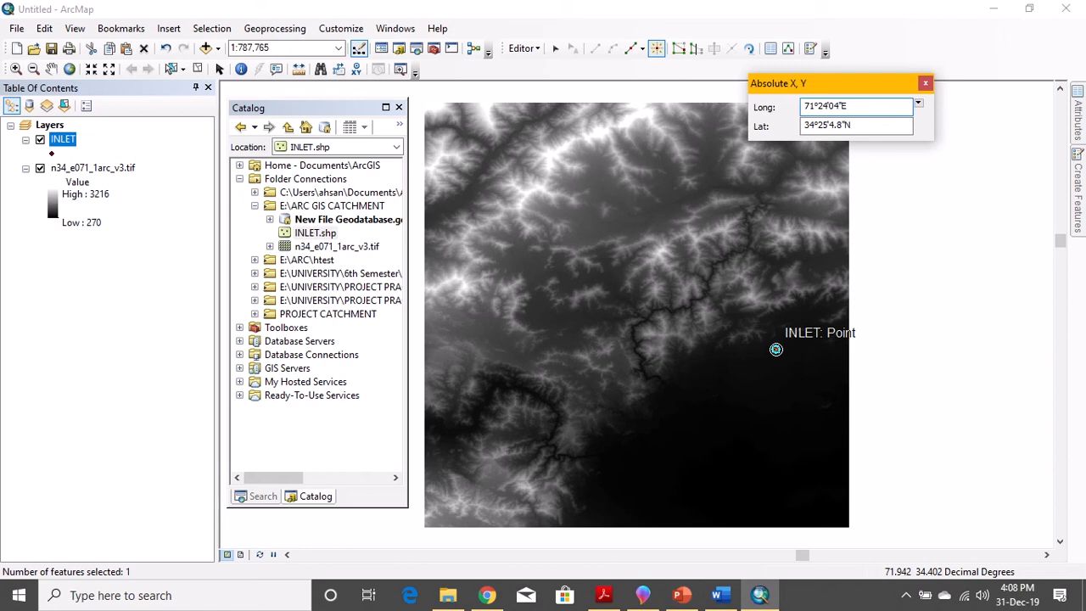
left_click(825, 124)
key("BackSpace")
key("BackSpace")
type("18")
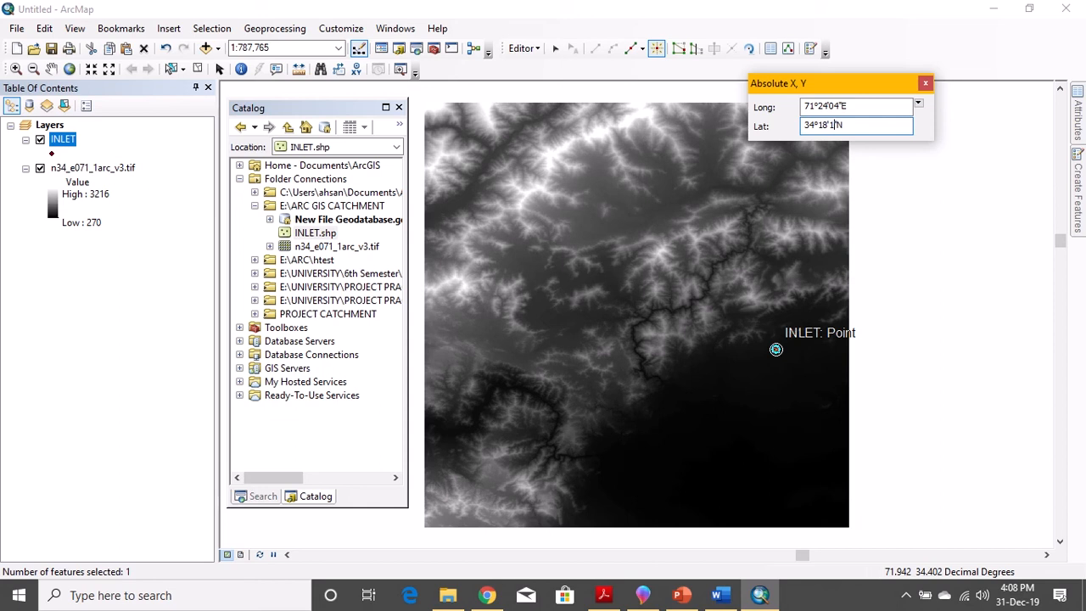
key("Return")
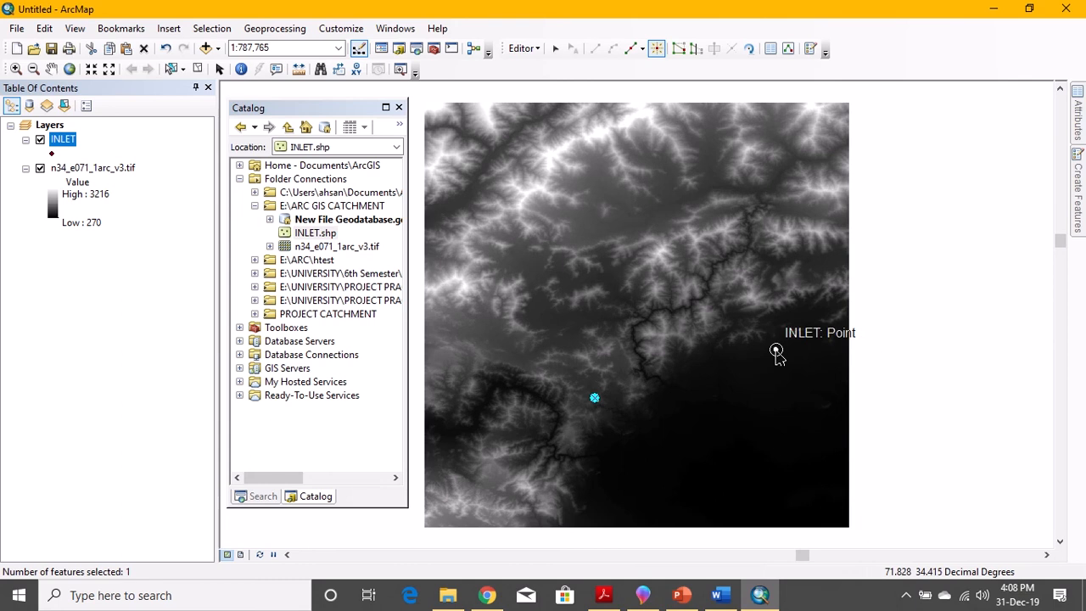
- Save the edits with the newly placed INLET point and stop the editing session
left_click(521, 49)
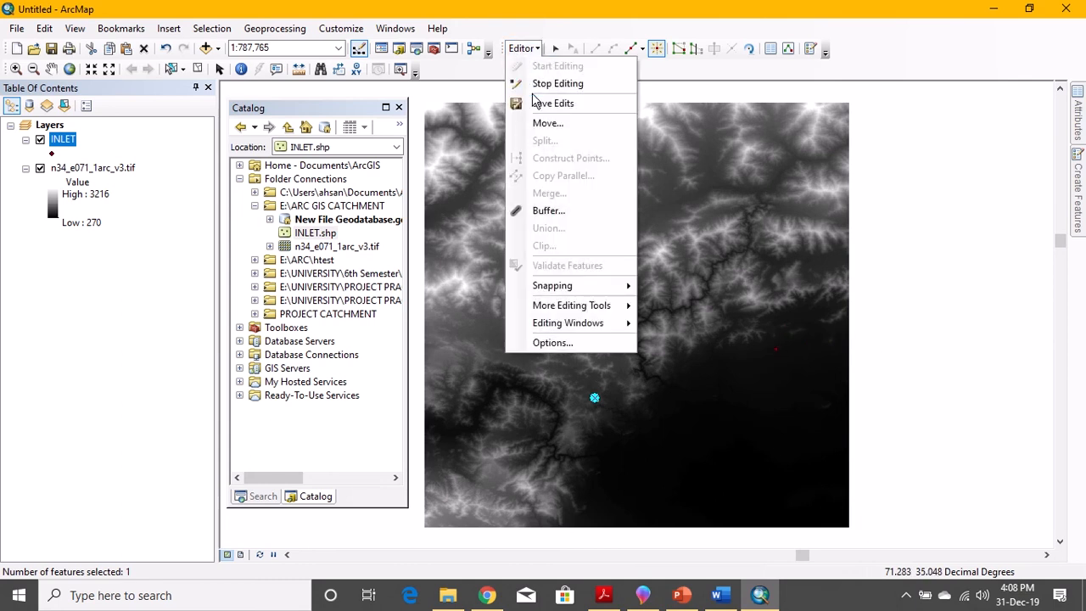
left_click(542, 102)
left_click(522, 48)
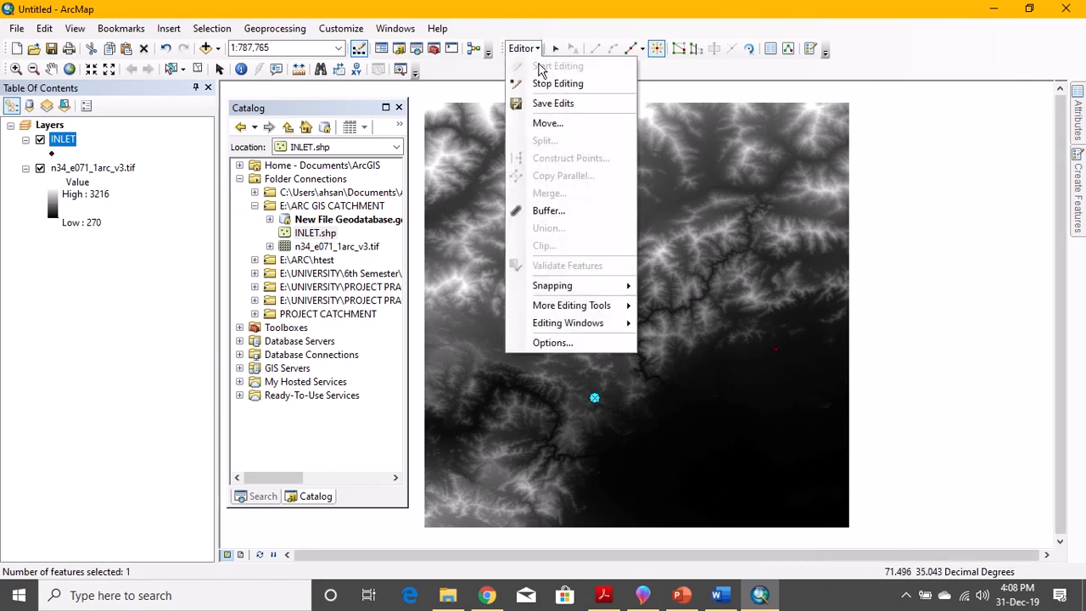
left_click(547, 84)
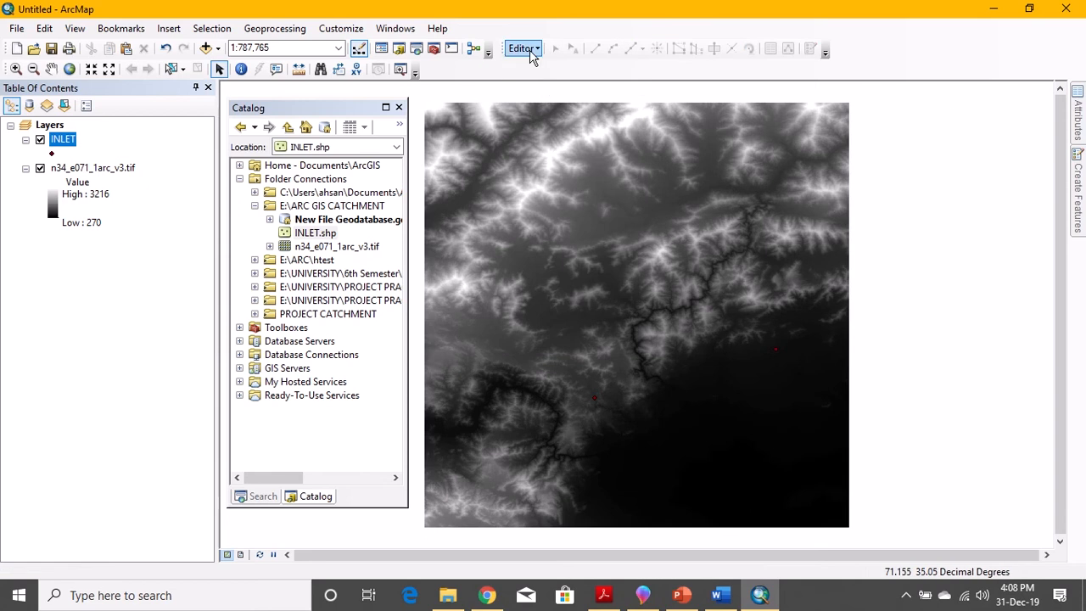
- Restart editing and delete the stray INLET point at about longitude 71.828 and latitude 34.417
left_click(522, 48)
left_click(543, 64)
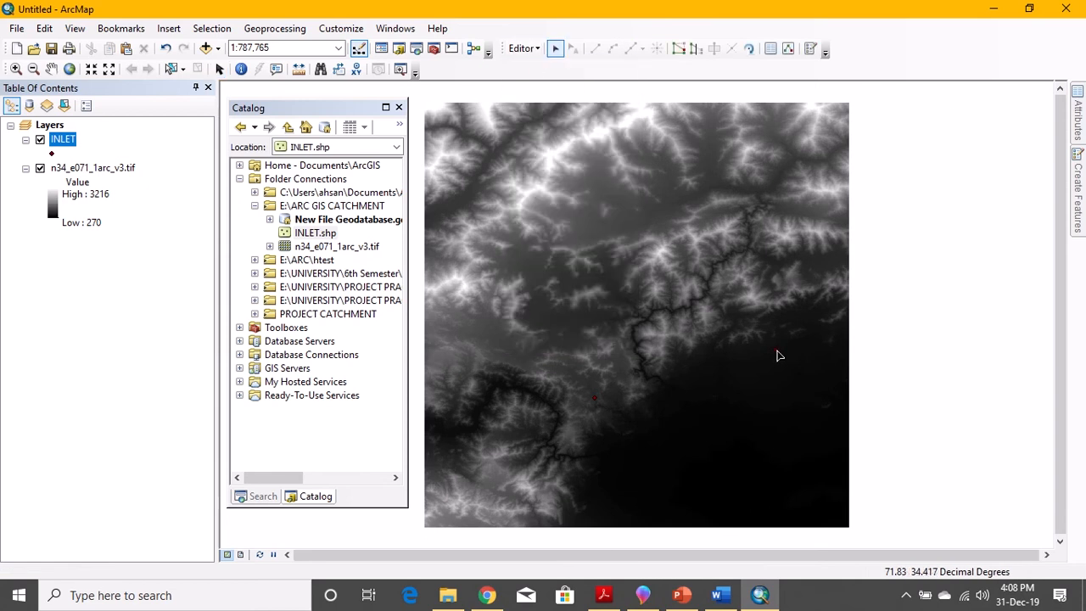
left_click(776, 352)
right_click(777, 352)
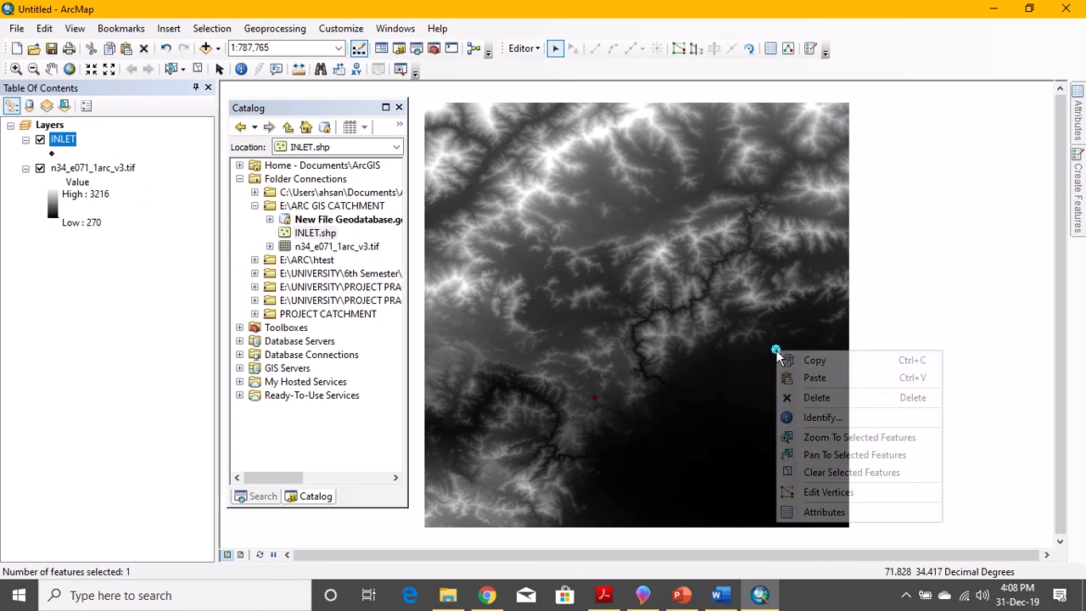
left_click(816, 397)
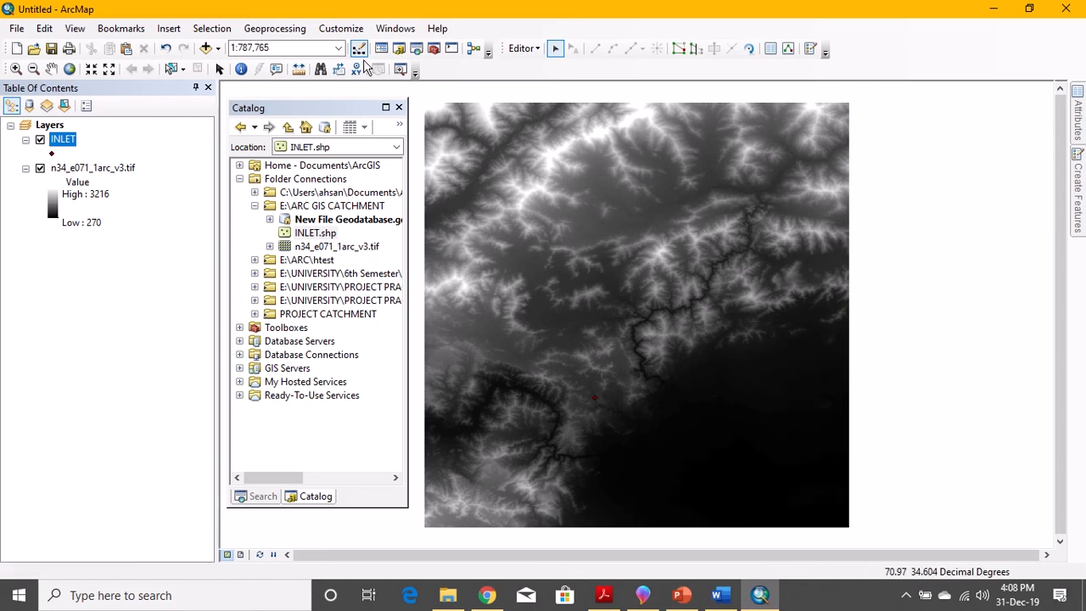
- Save the deletion of the stray INLET point and stop editing
left_click(523, 48)
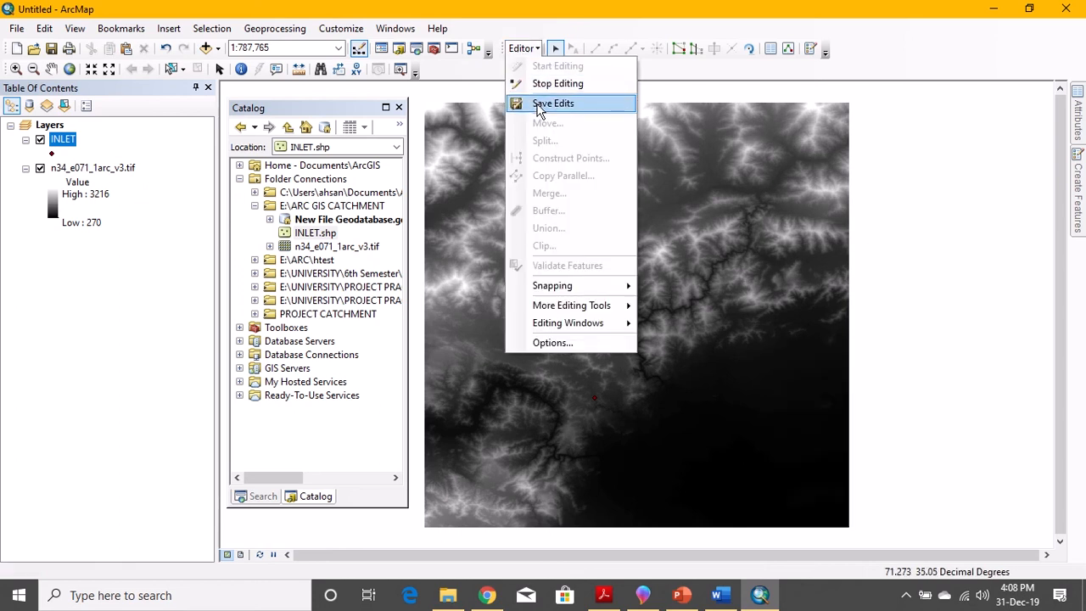
left_click(552, 104)
left_click(522, 48)
left_click(540, 80)
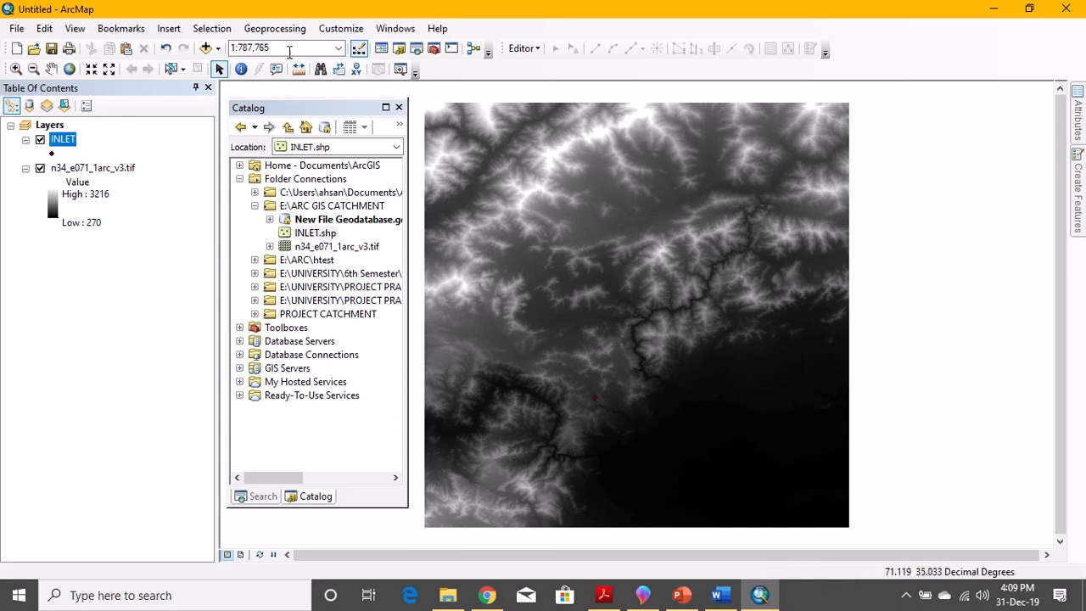
- Start a new shapefile in E:\ARC GIS CATCHMENT, named RECTANGLE, with feature type Polygon
left_click(307, 211)
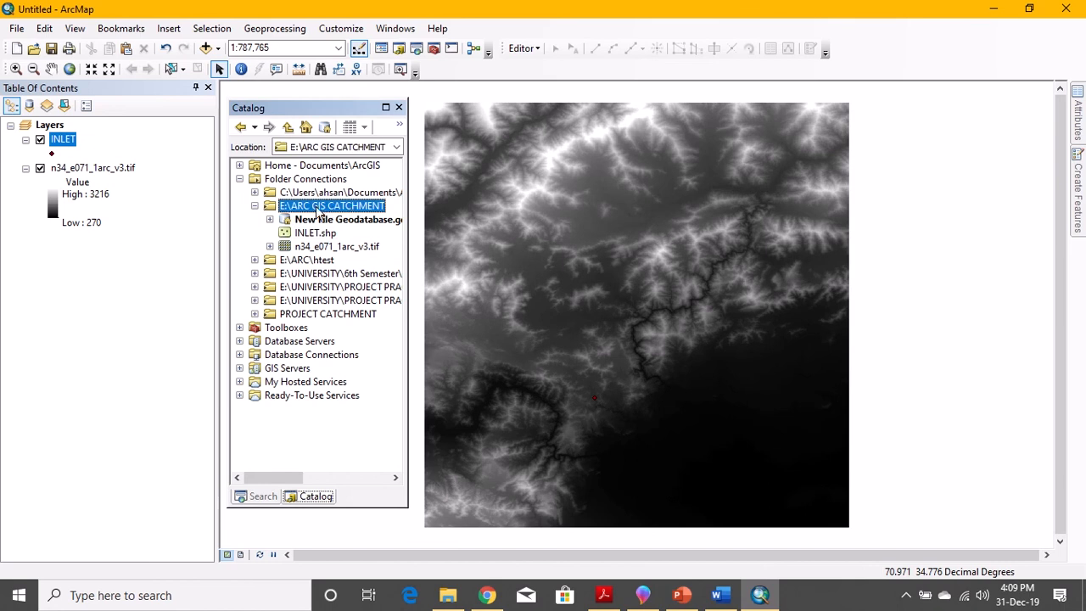
right_click(319, 212)
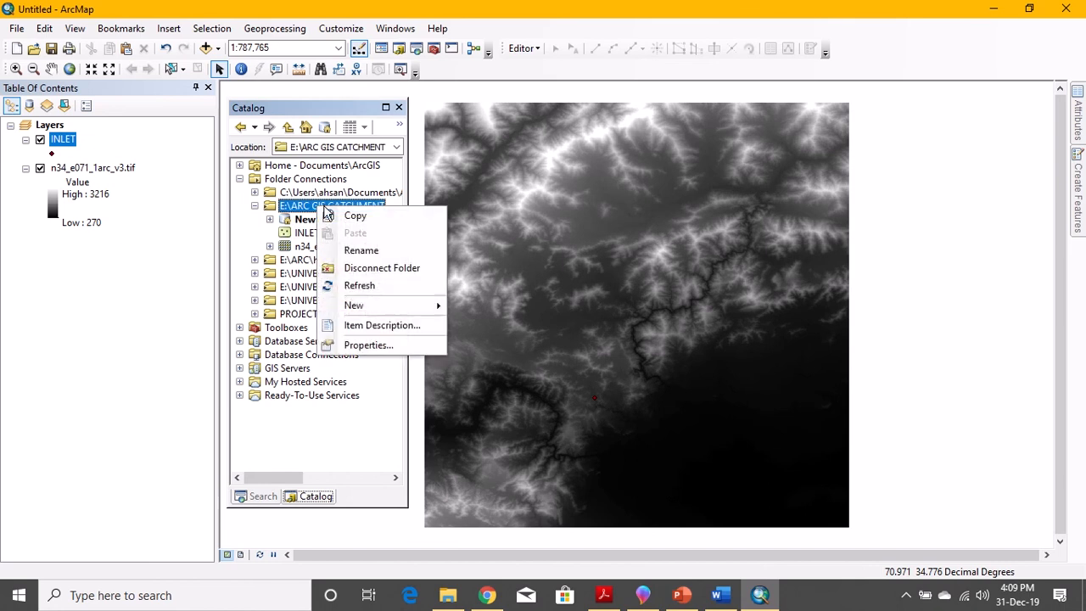
mouse_move(373, 307)
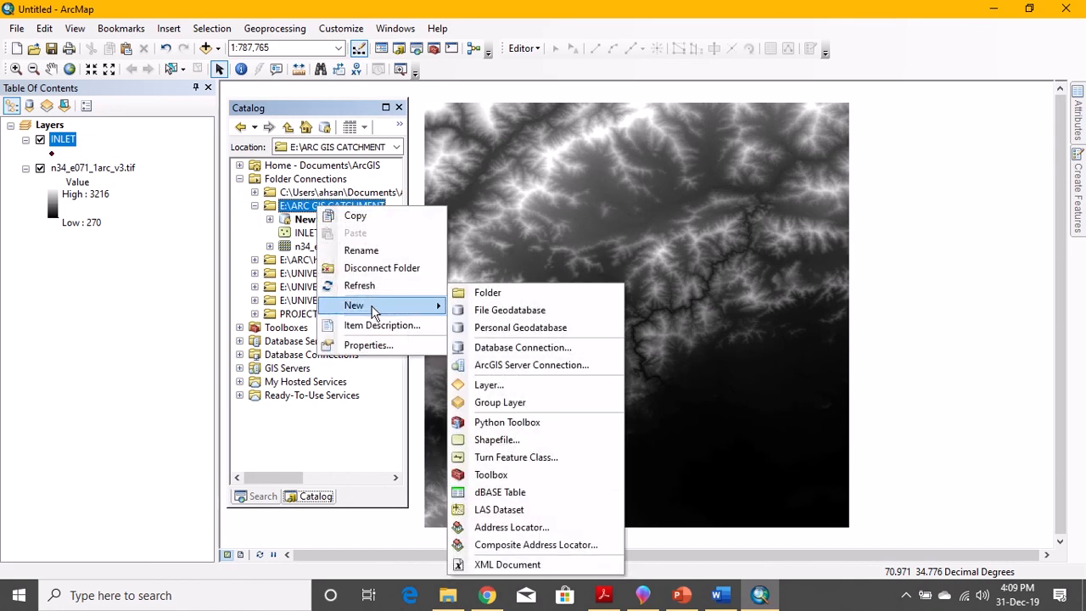
left_click(499, 439)
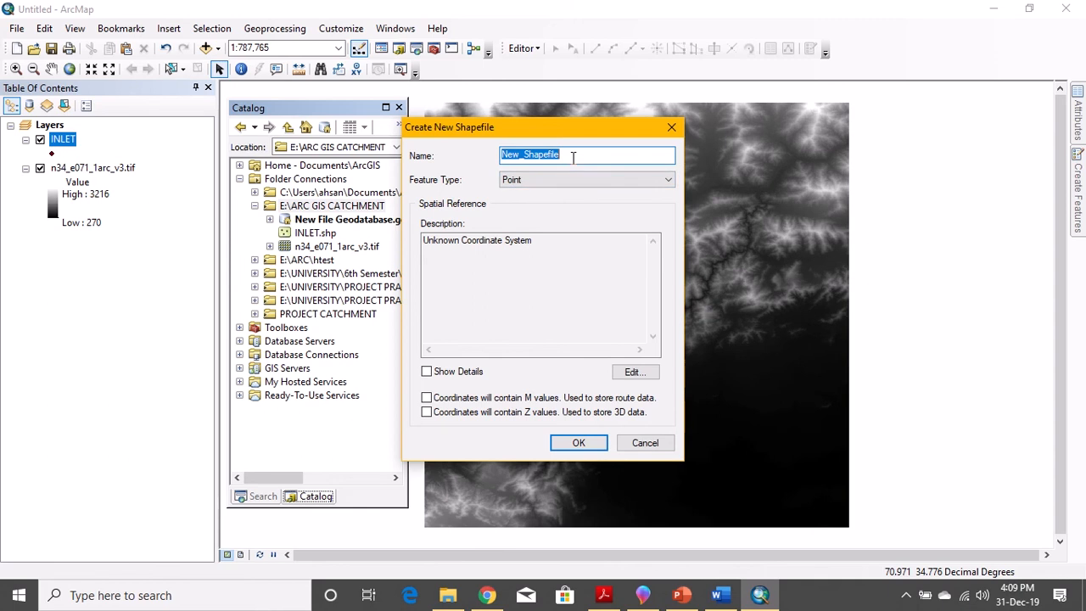
type("RECTANGLE")
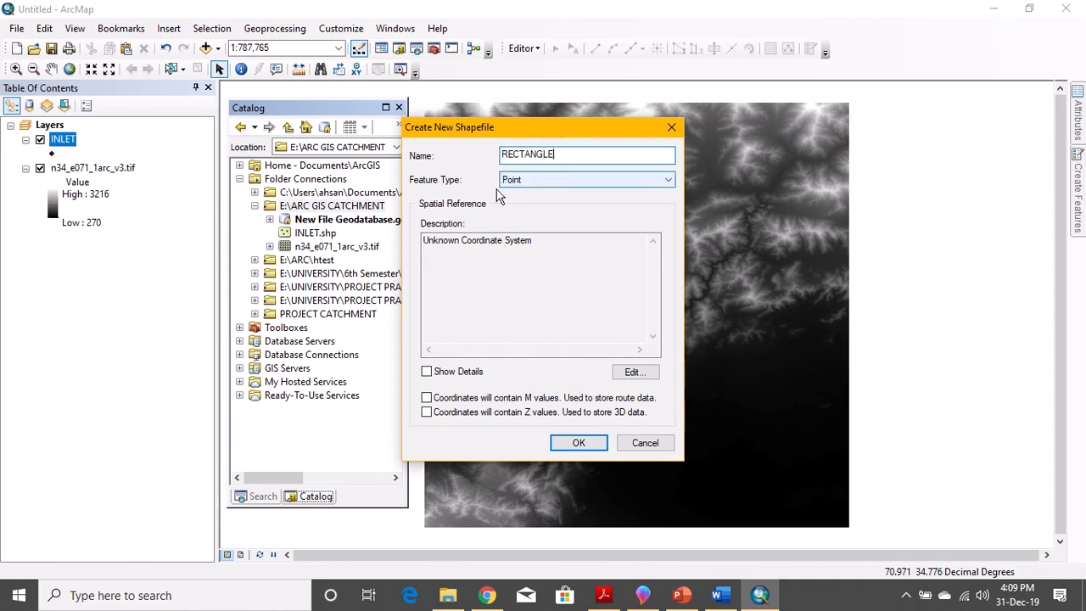
left_click(525, 181)
left_click(523, 215)
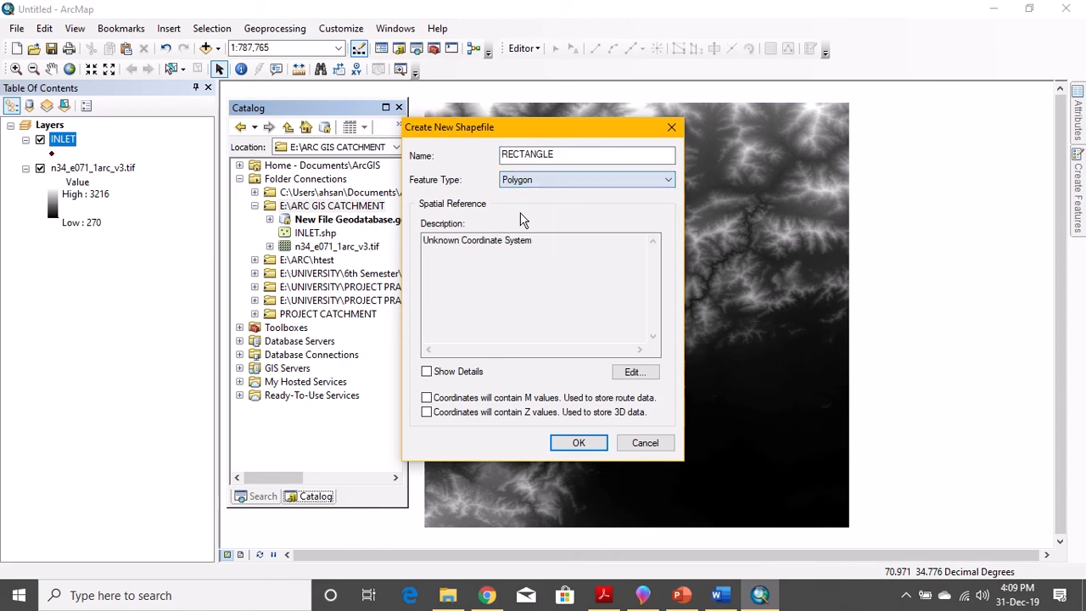
- Assign the WGS 1984 geographic coordinate system to the RECTANGLE shapefile and create it
left_click(634, 371)
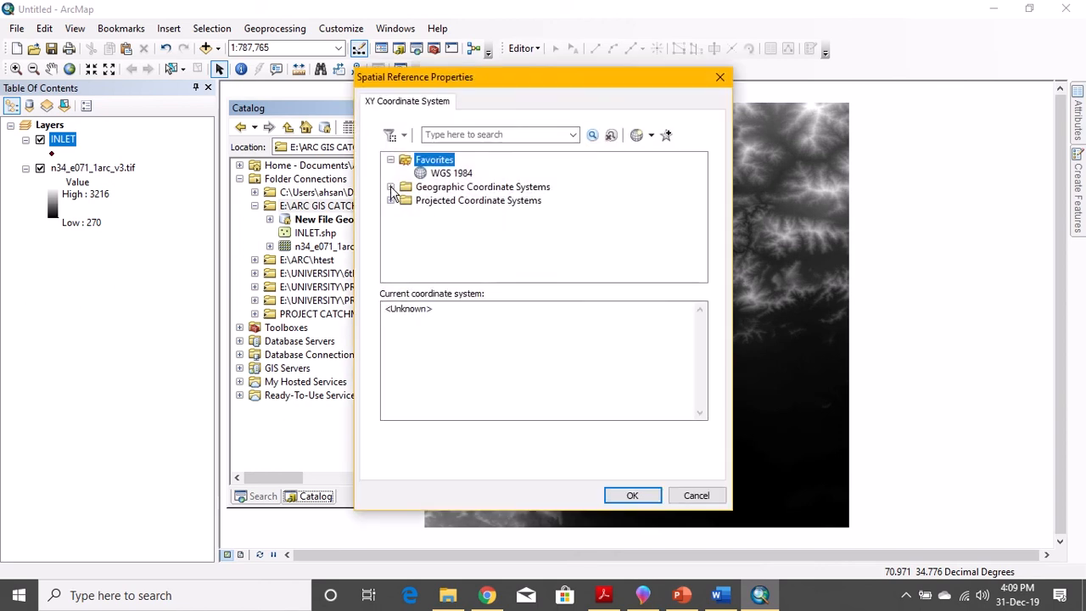
left_click(390, 187)
scroll(448, 234, "down", 3)
scroll(437, 174, "up", 3)
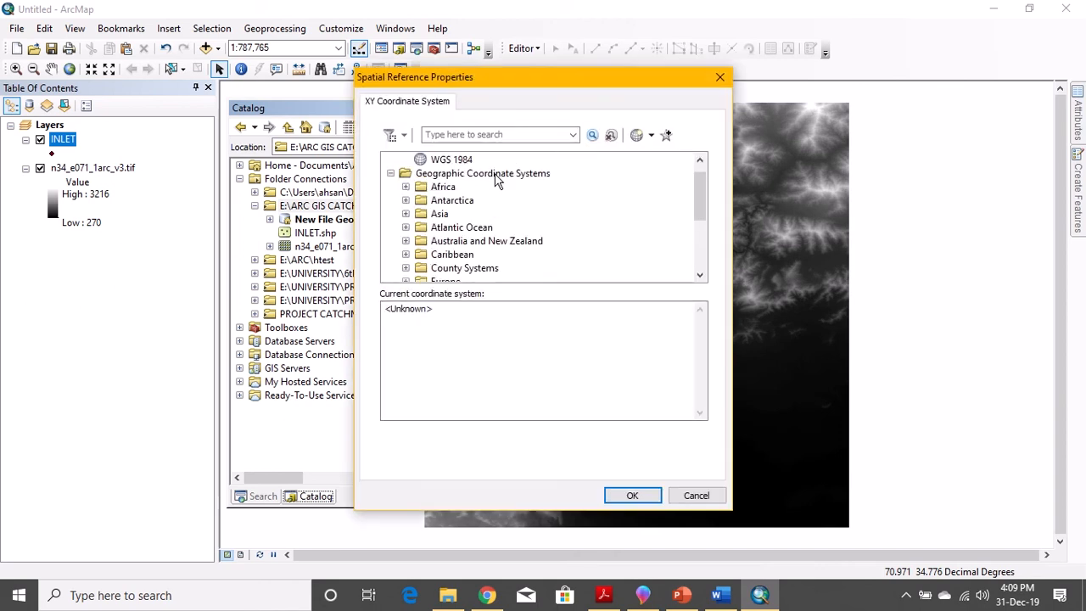
scroll(474, 222, "down", 5)
left_click(406, 255)
scroll(465, 259, "down", 3)
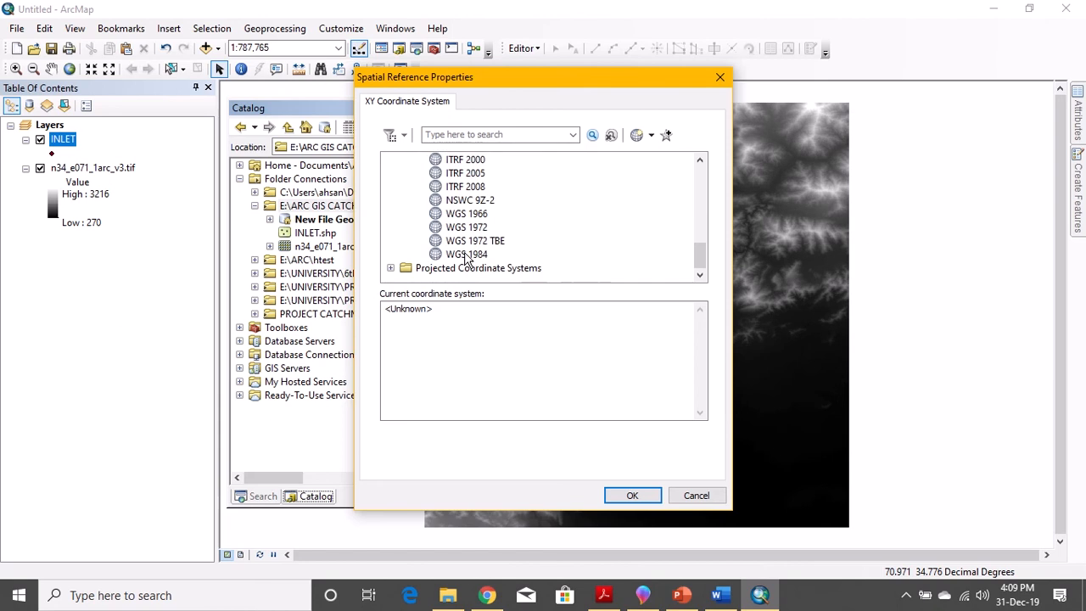
left_click(468, 254)
left_click(643, 495)
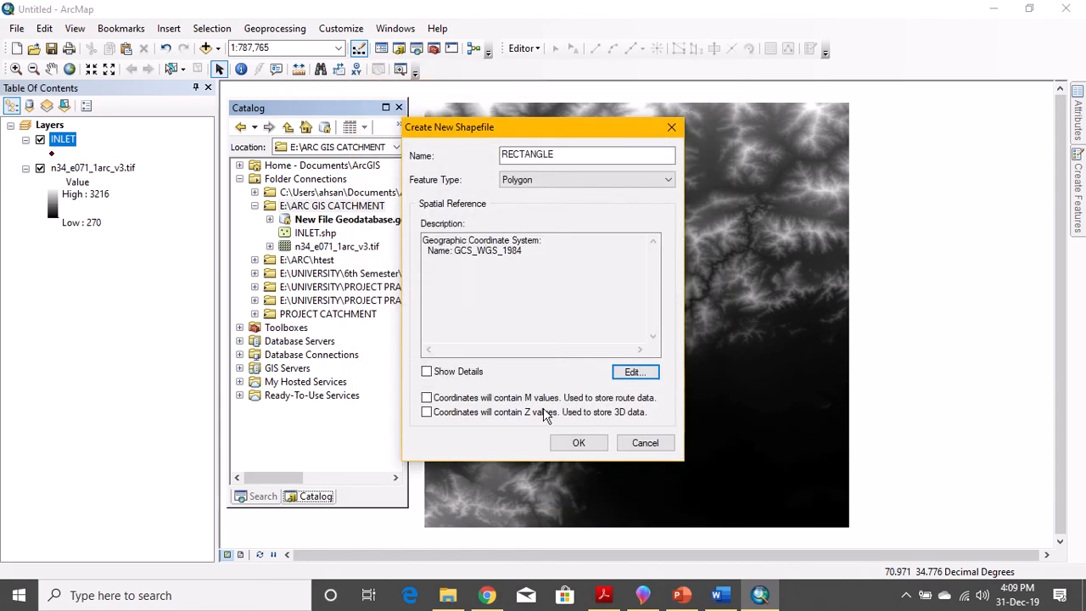
left_click(578, 443)
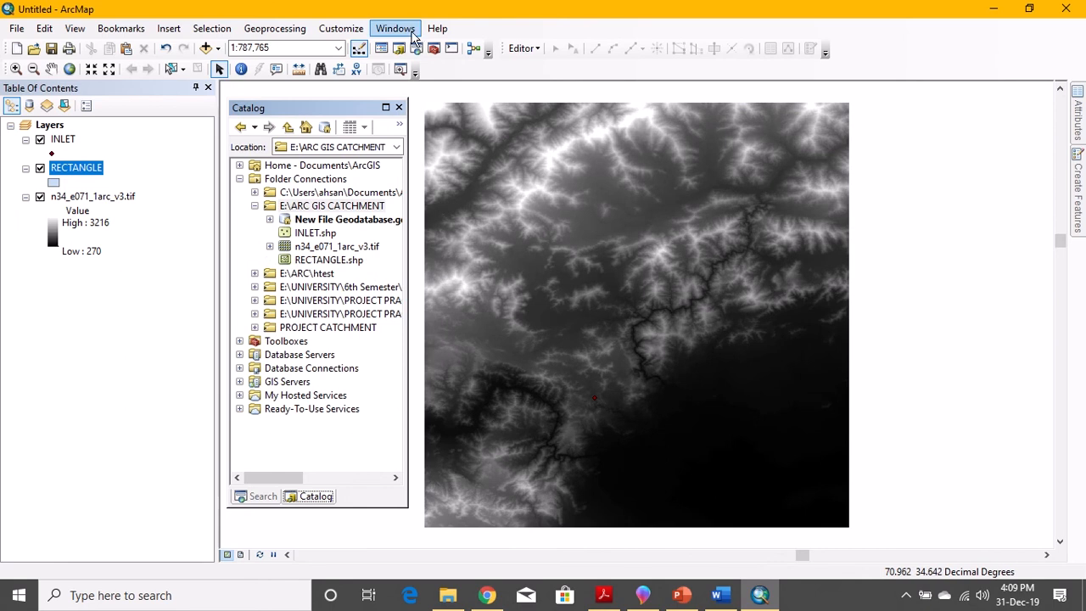
- Start editing and draw a RECTANGLE polygon about 0.70 by 0.89 degrees with the Rectangle tool, covering most of the DEM around the INLET point
left_click(523, 50)
left_click(542, 65)
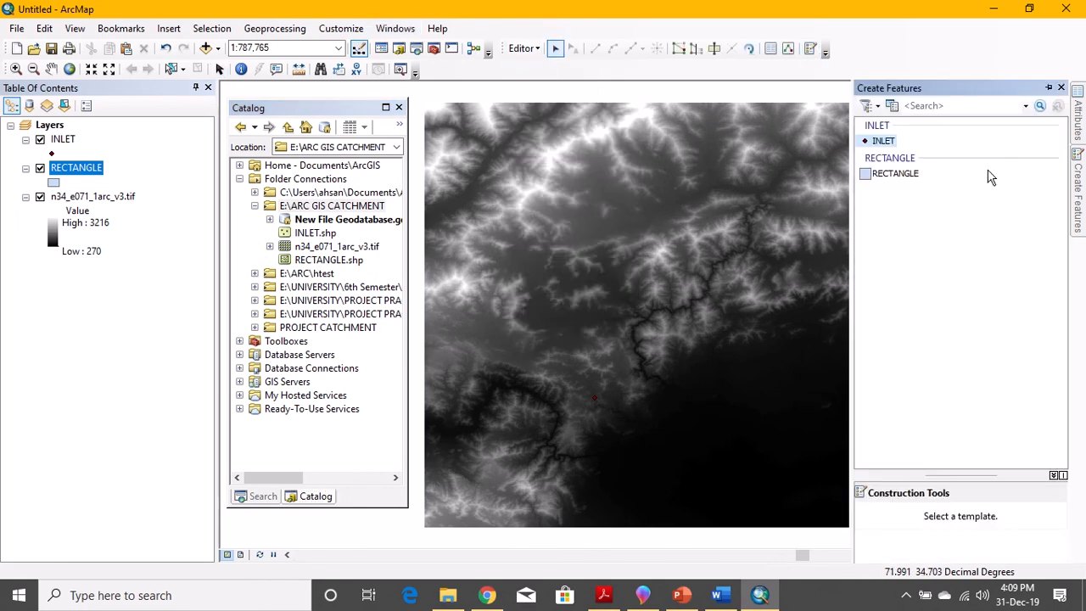
left_click(899, 175)
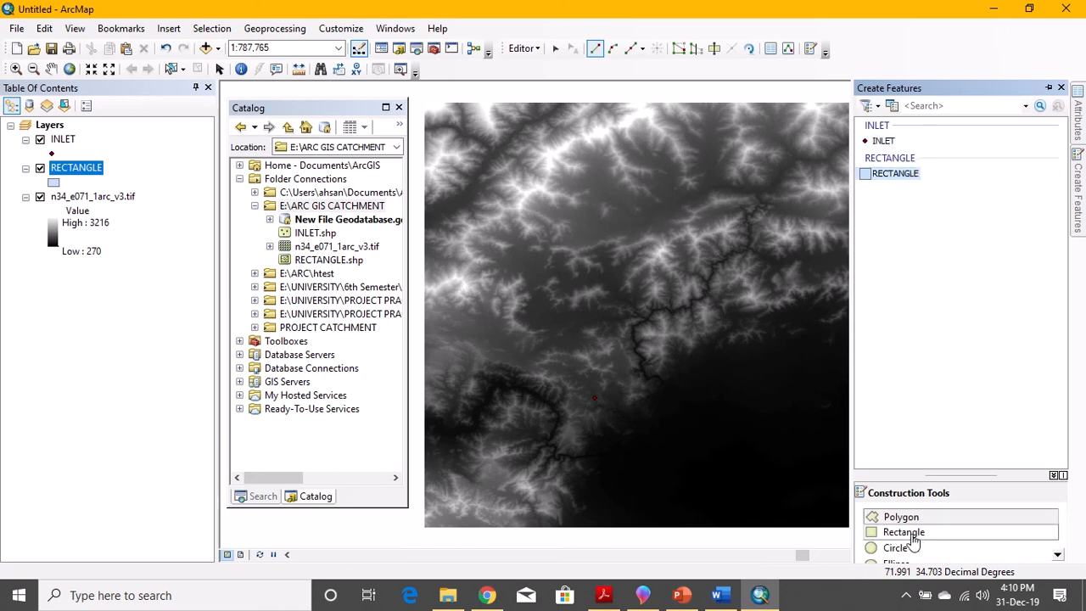
left_click(910, 533)
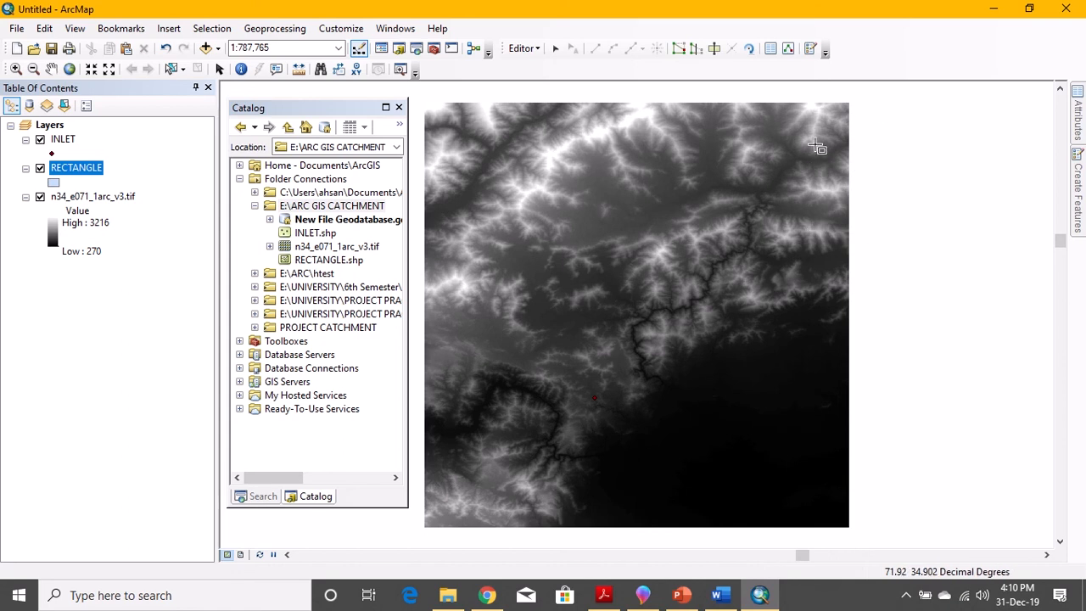
left_click(818, 149)
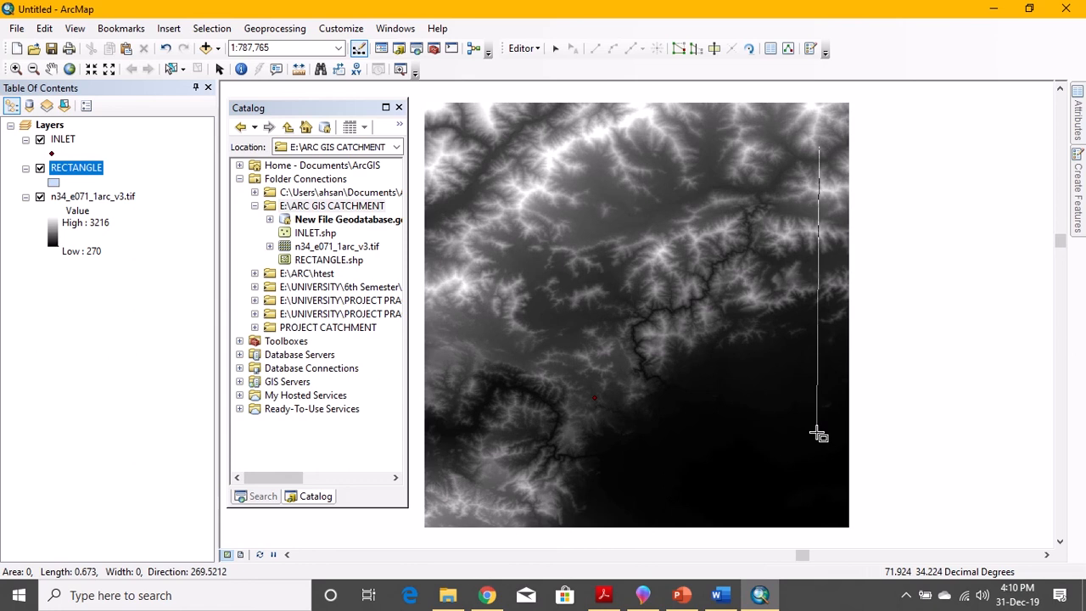
left_click(818, 435)
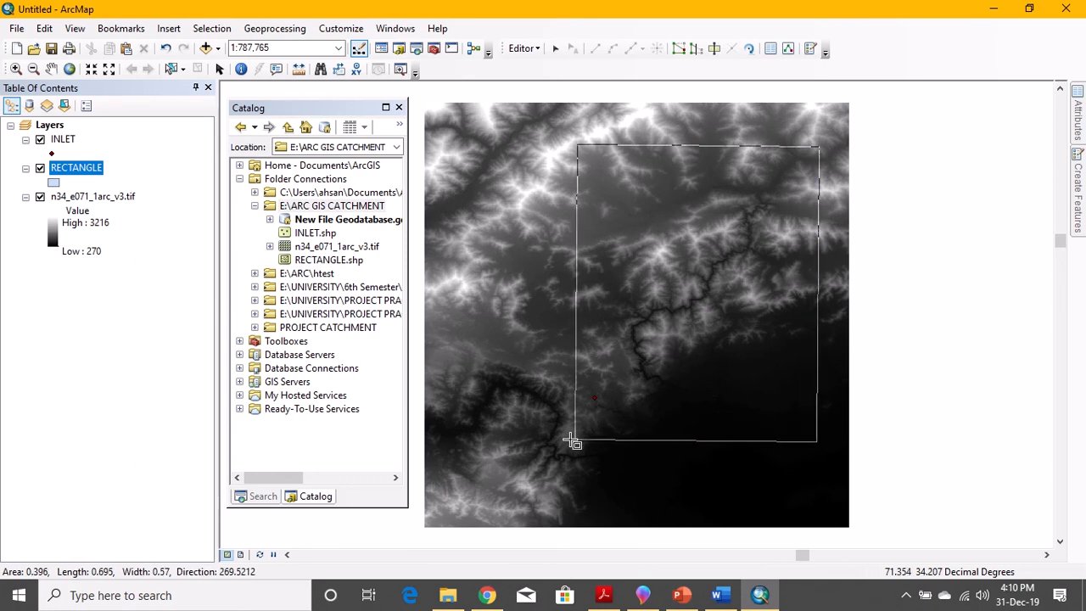
left_click(455, 439)
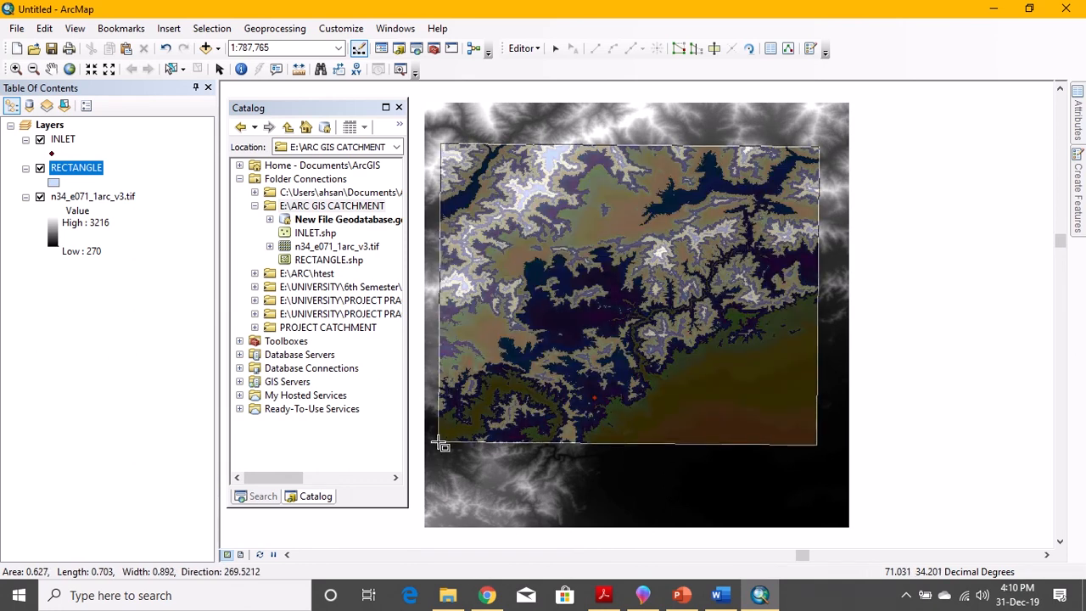
left_click(439, 443)
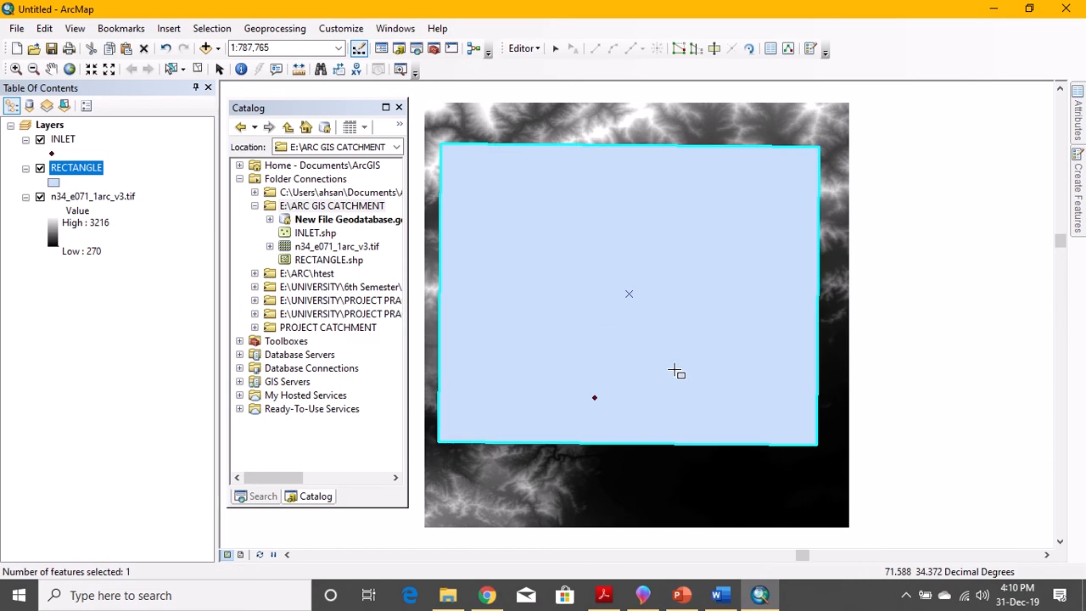
- Save the edits with the drawn RECTANGLE polygon and stop editing
left_click(524, 48)
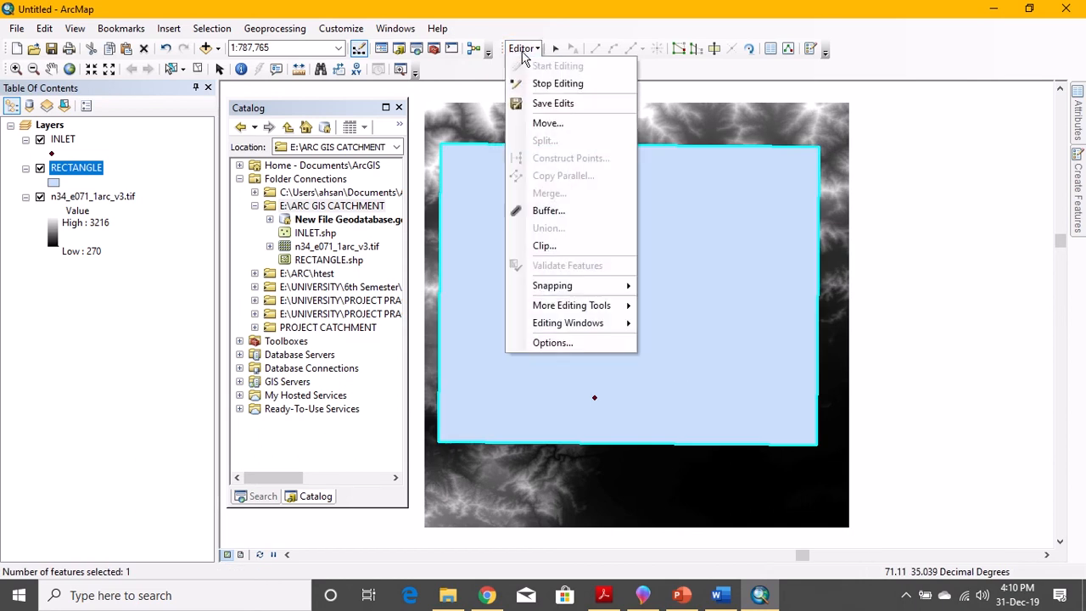
left_click(550, 103)
left_click(523, 48)
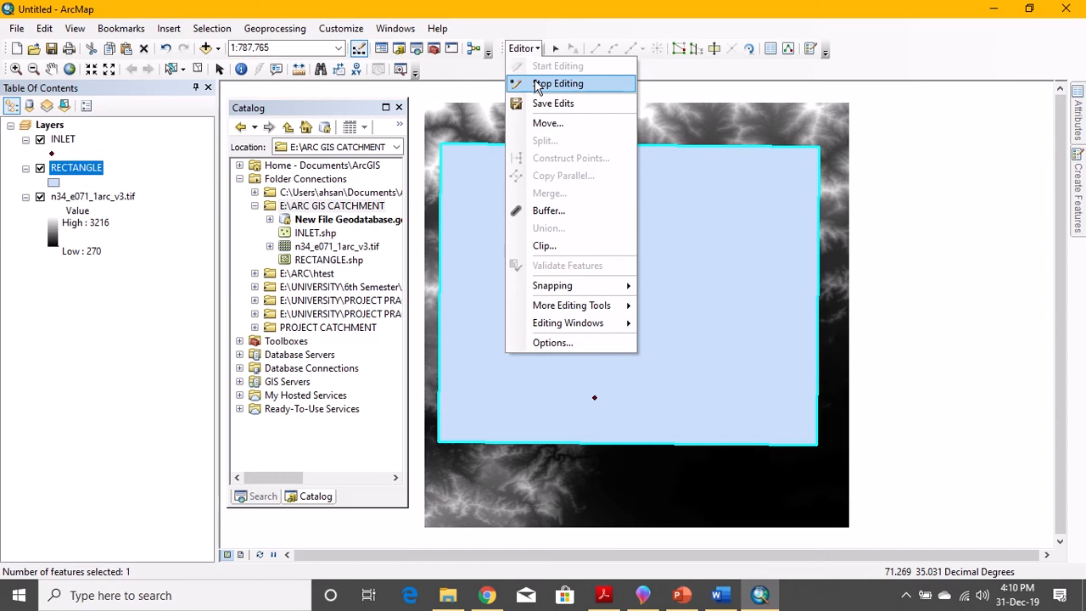
left_click(536, 84)
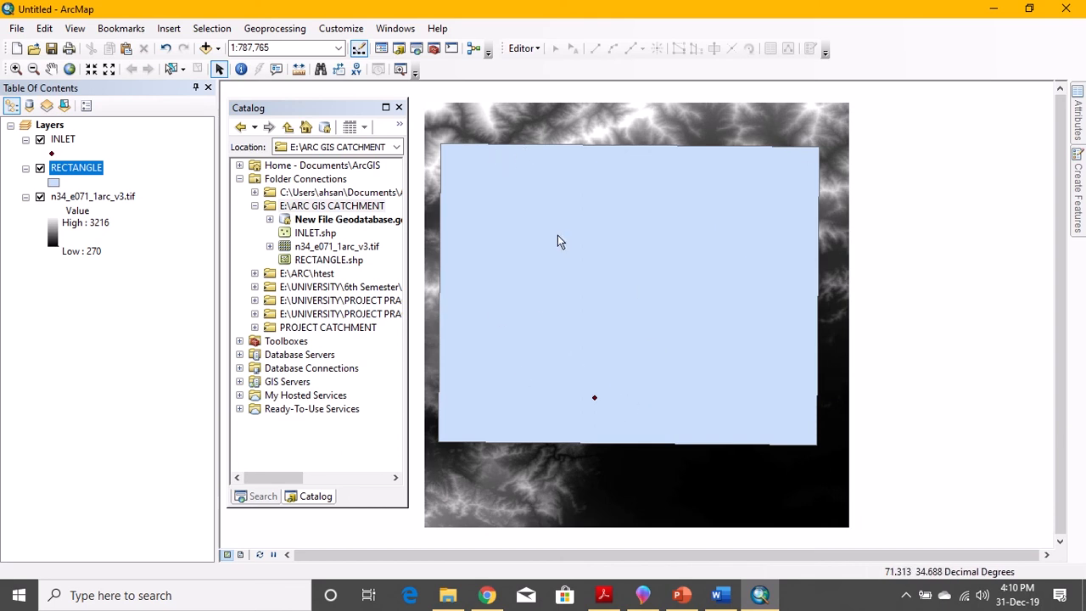
- Open the Search window, move it clear of the map and search for CLIP
left_click(397, 28)
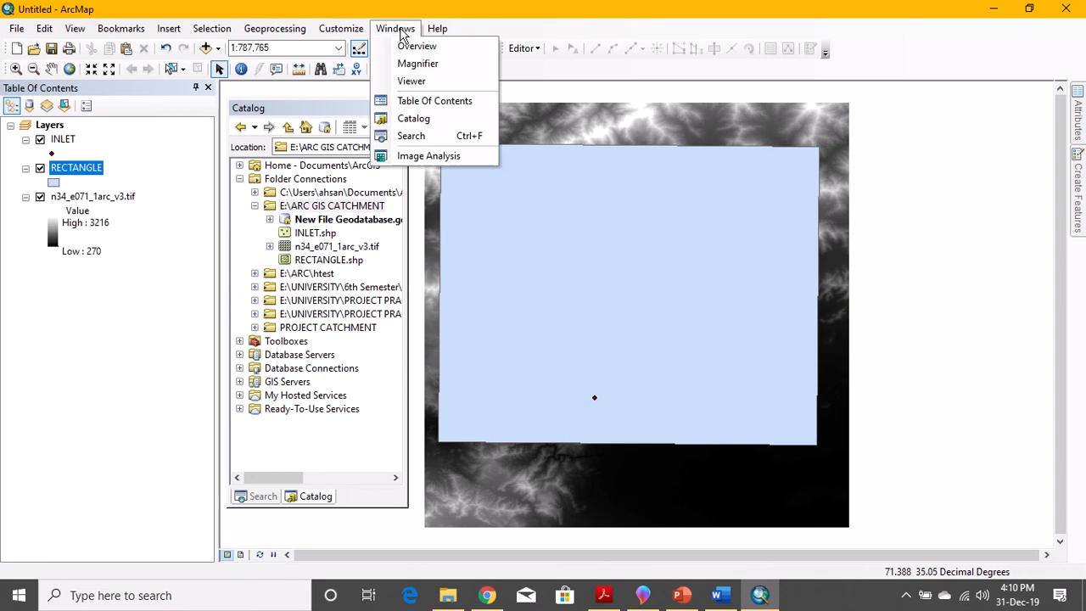
left_click(436, 137)
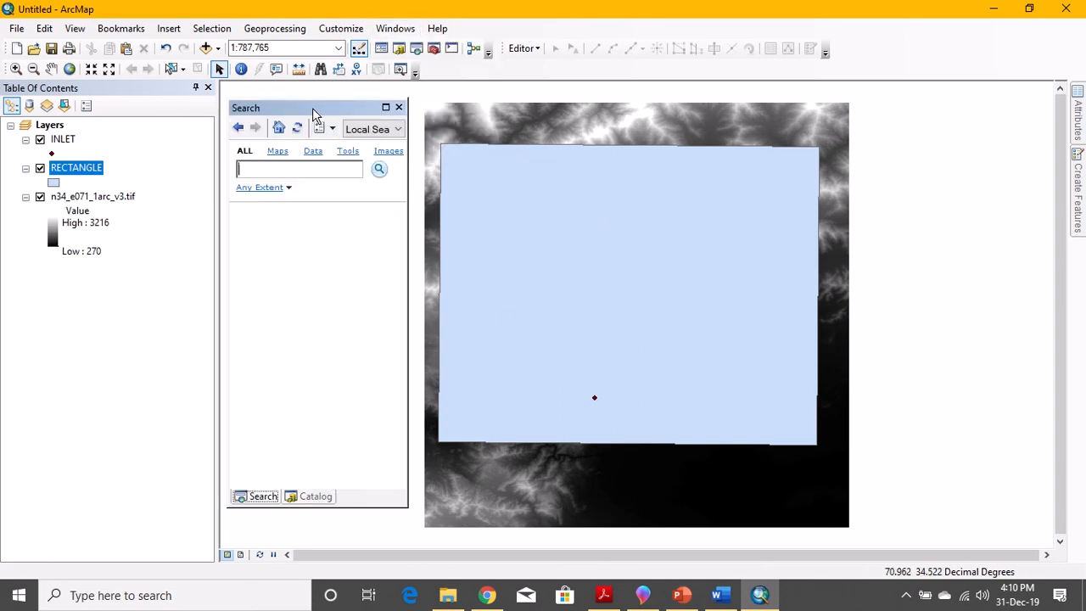
mouse_move(312, 107)
left_mouse_down()
mouse_move(328, 144)
mouse_move(306, 114)
left_mouse_up()
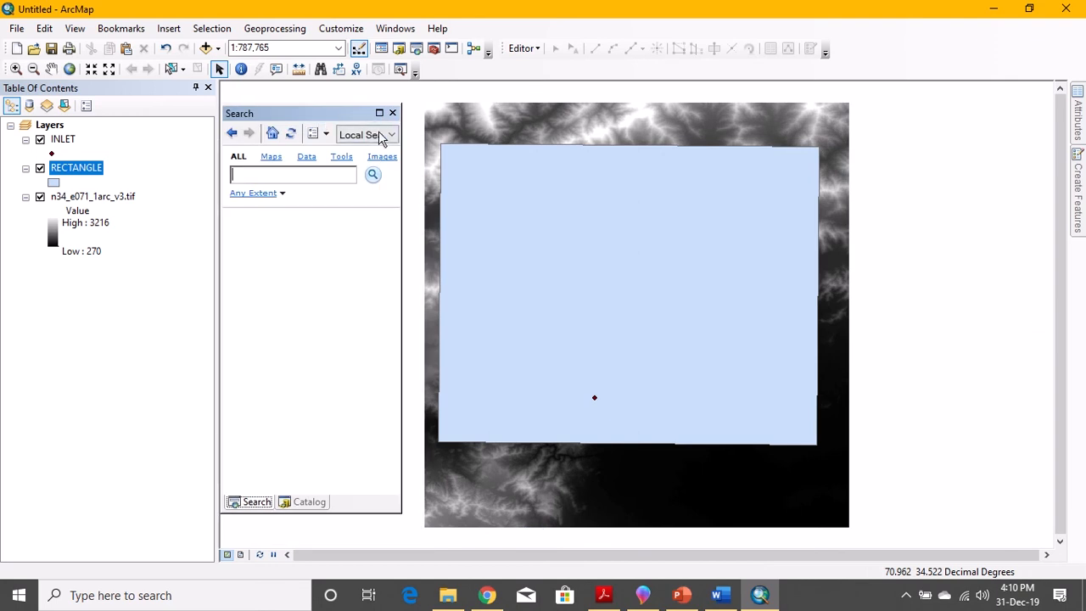
left_click_drag(844, 123, 970, 122)
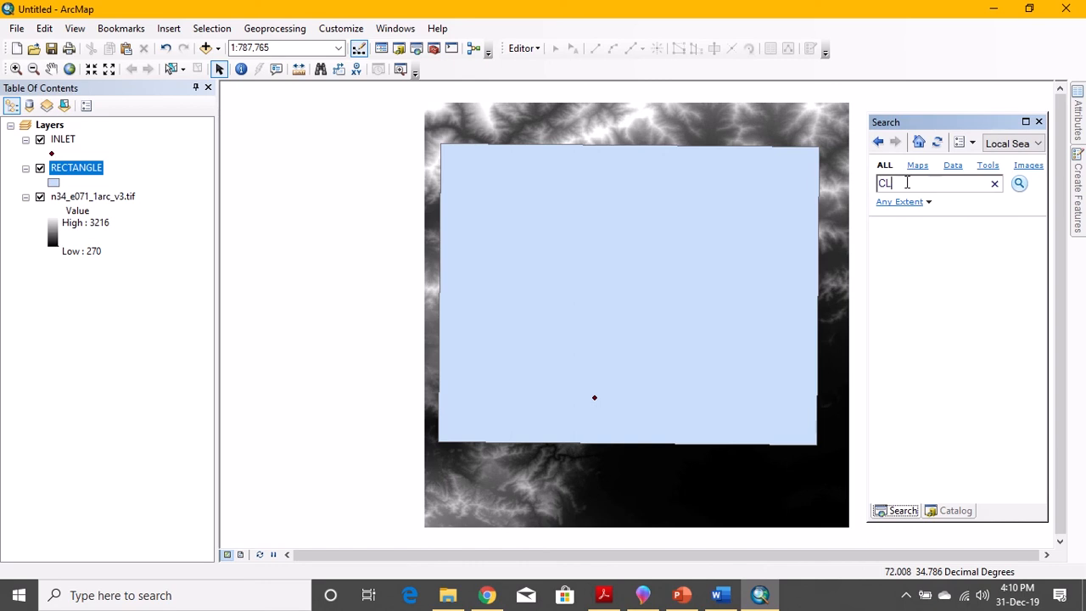
left_click(1017, 189)
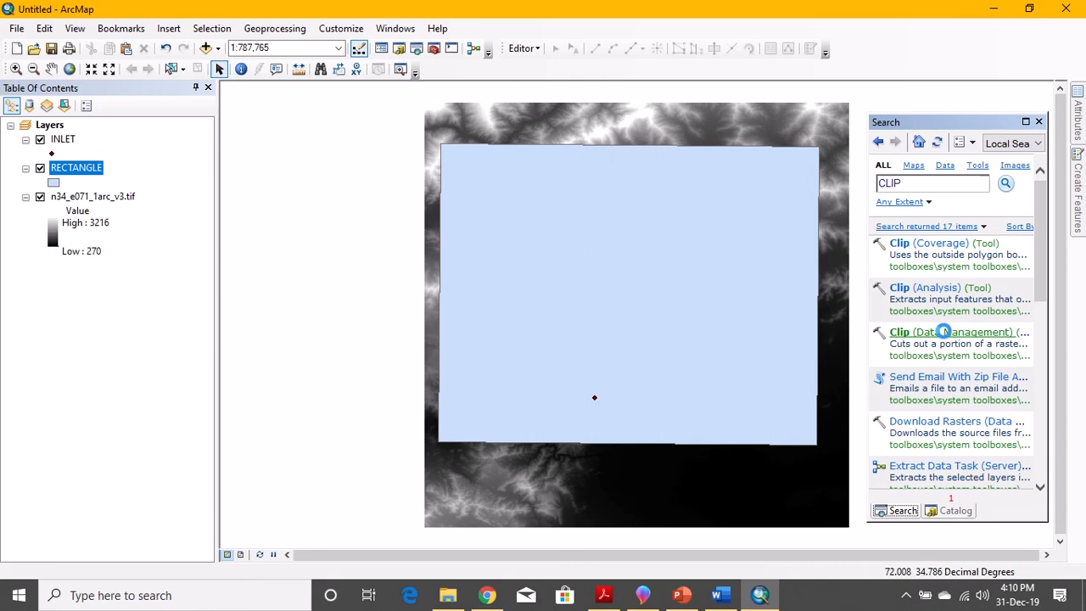
- Run Clip (Data Management) on n34_e071_1arc_v3.tif with RECTANGLE as the output extent, keeping the default output raster
left_click(943, 332)
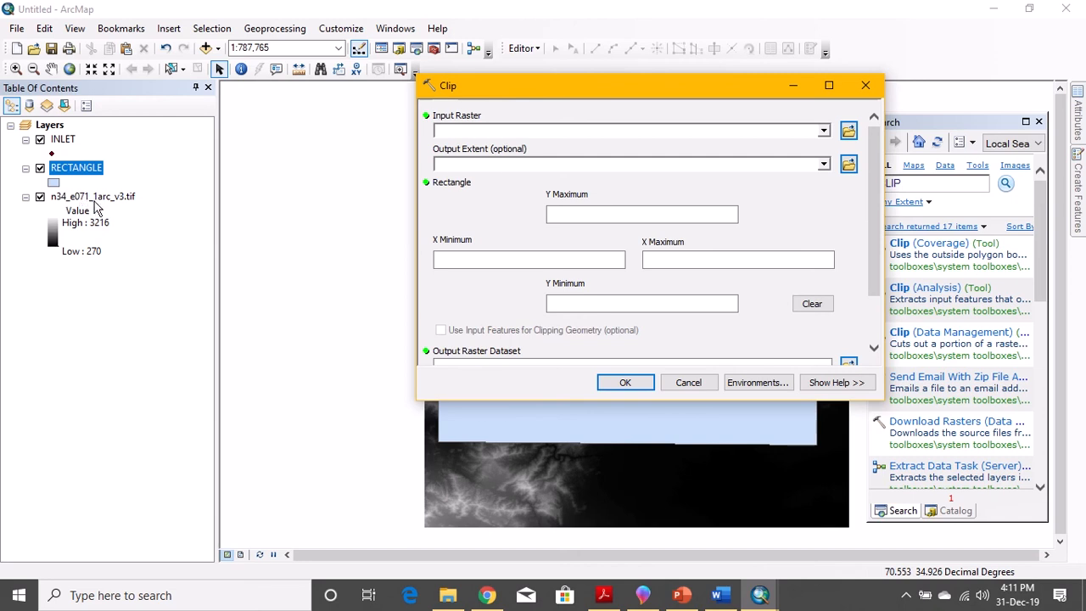
left_click(823, 131)
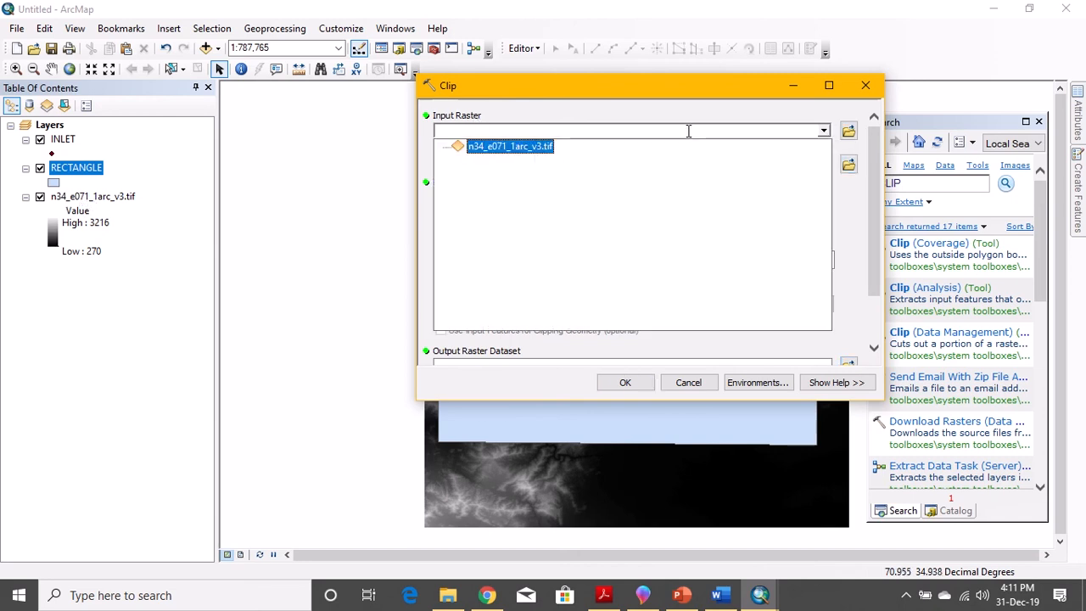
left_click(488, 149)
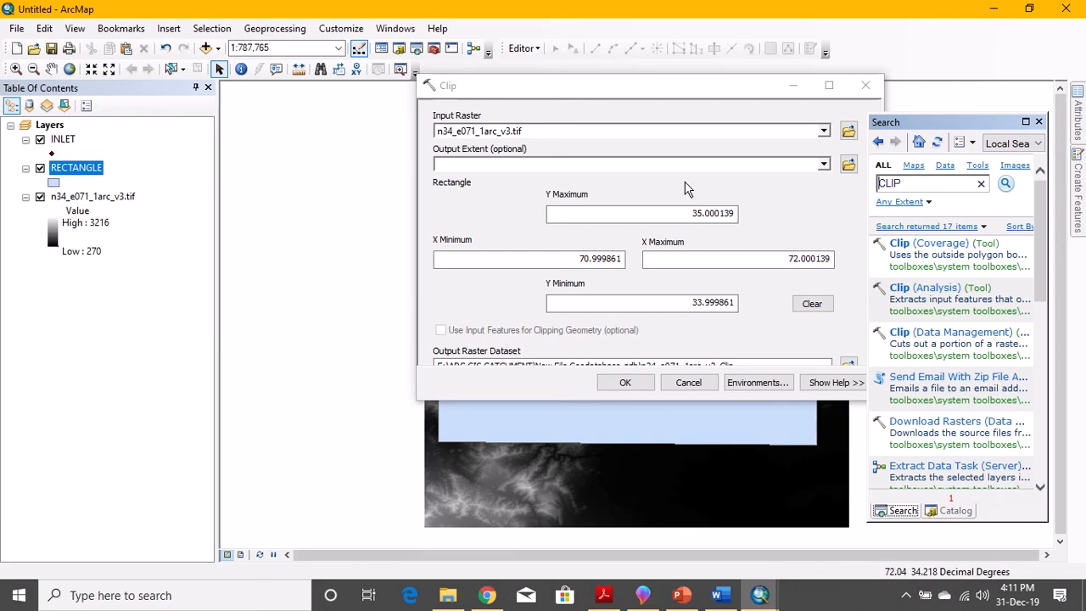
left_click(824, 167)
left_click(499, 194)
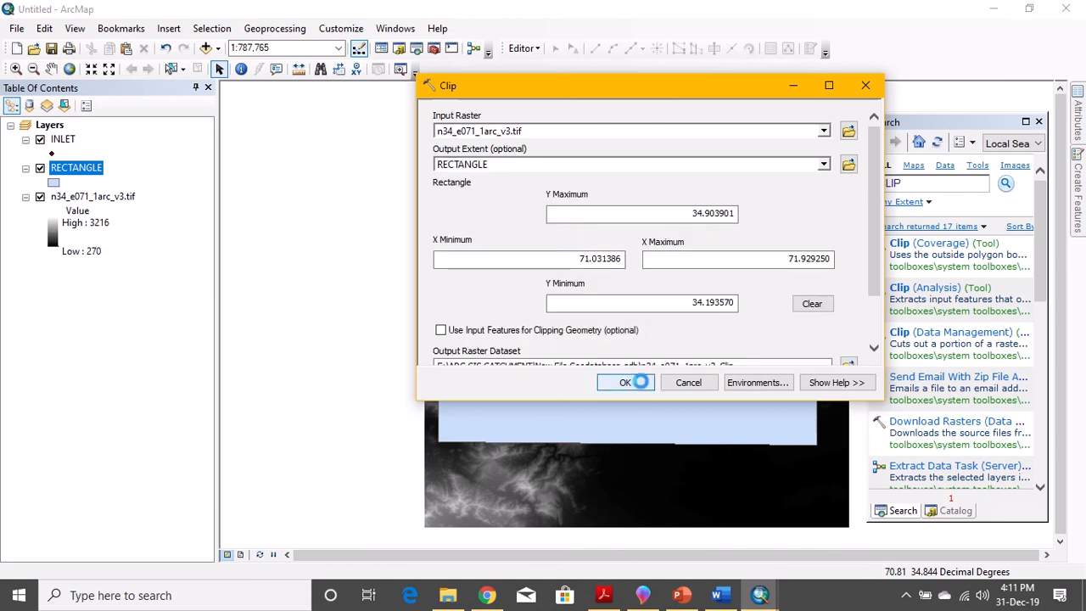
left_click(636, 382)
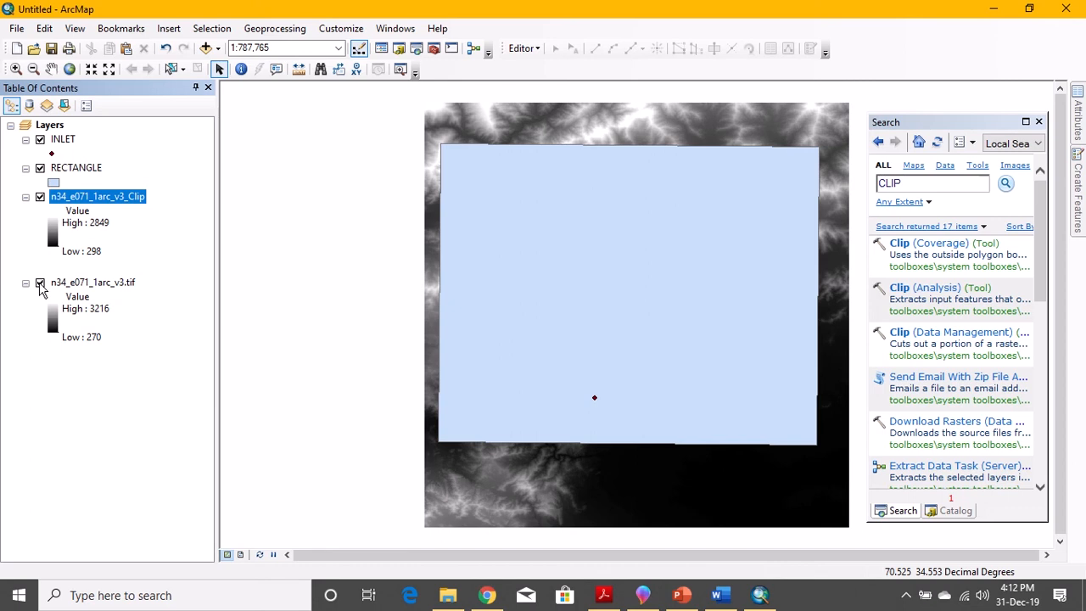
- Hide the original n34_e071_1arc_v3.tif and RECTANGLE layers so only the clipped DEM and INLET point are displayed
left_click(39, 283)
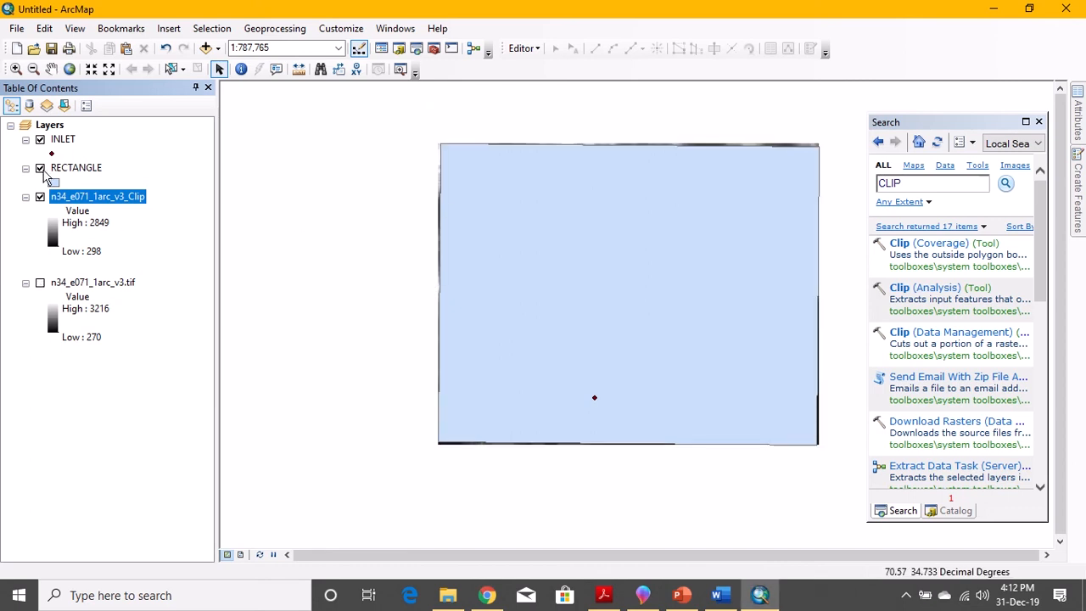
left_click(40, 168)
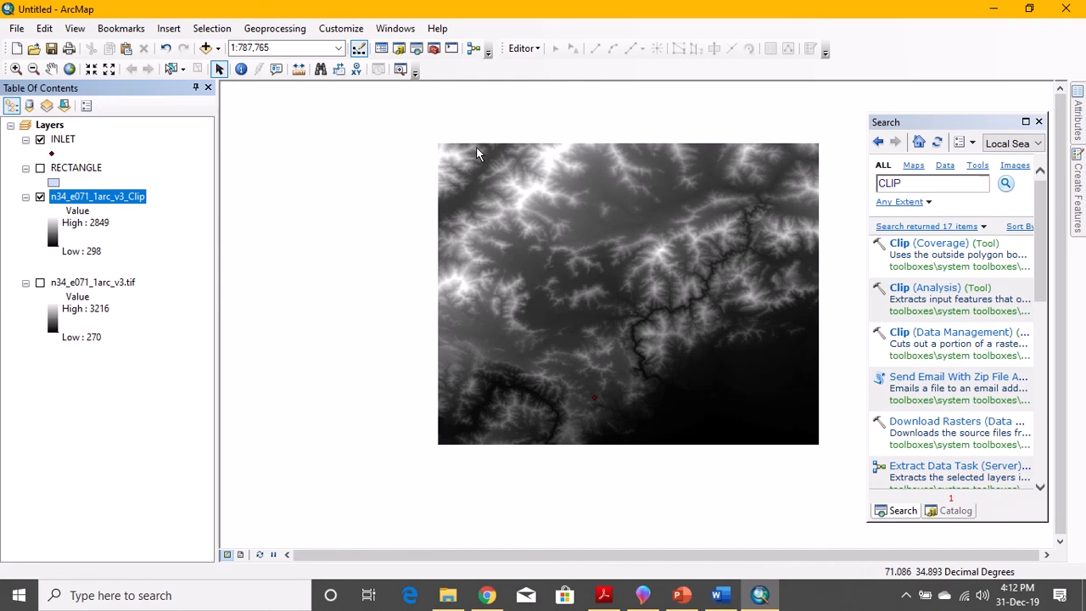
left_click(40, 167)
left_click(40, 168)
- Switch to Word to check the catchment area steps list, and return to ArcMap
left_click(721, 599)
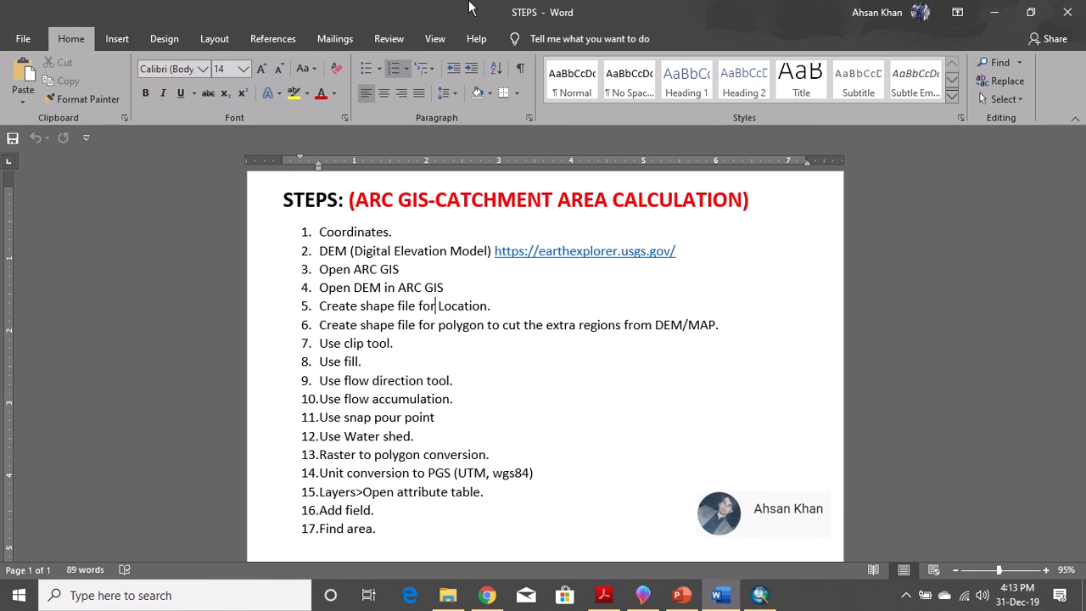
left_click(993, 11)
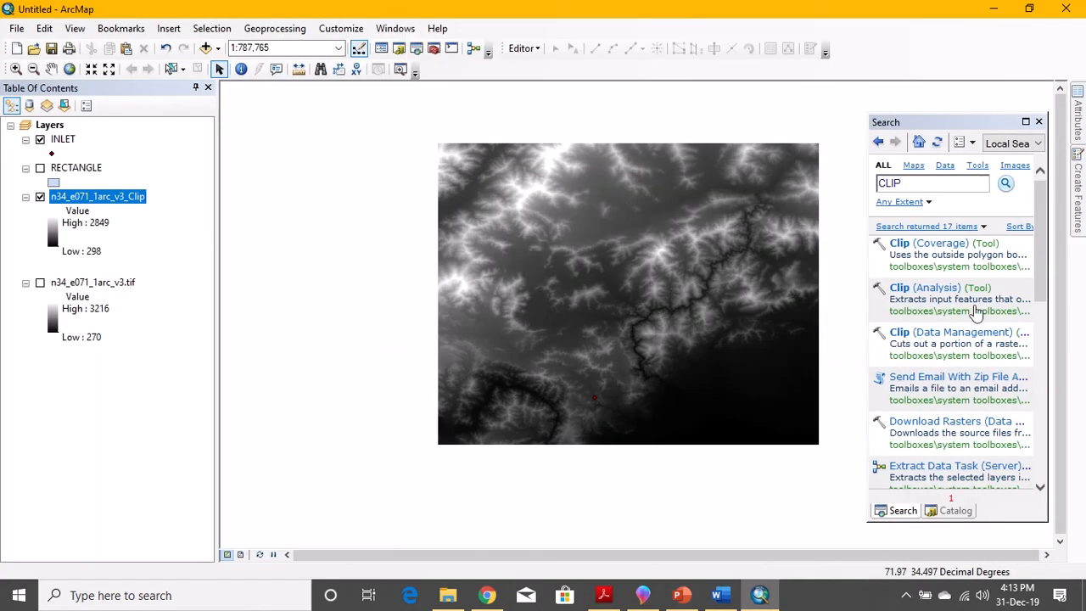
- Close the Search window and open ArcToolbox with the Hydrology toolset of Spatial Analyst Tools expanded
left_click(1038, 122)
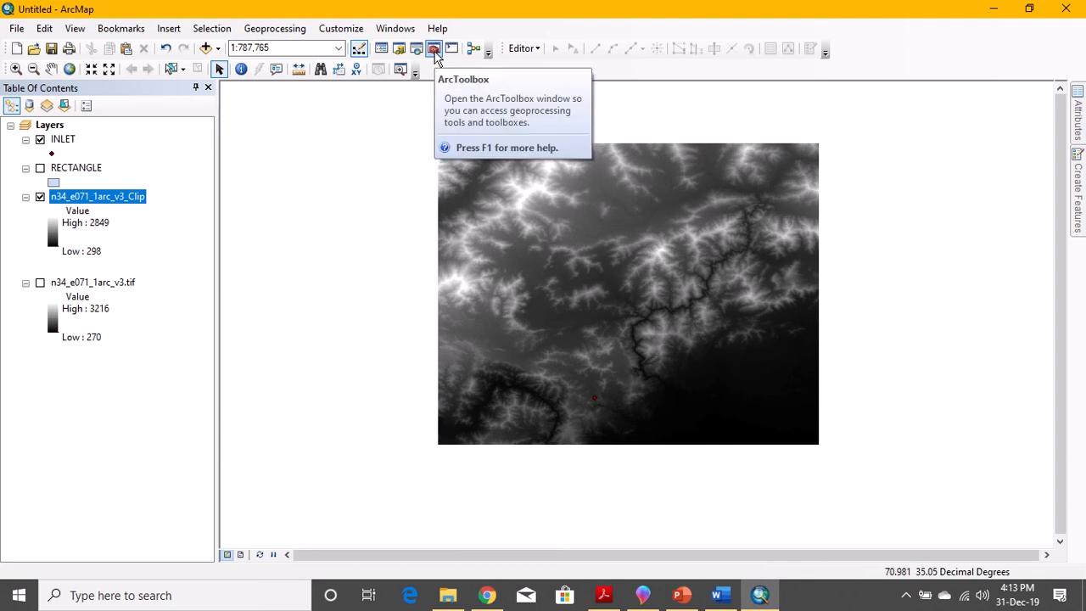
left_click(433, 51)
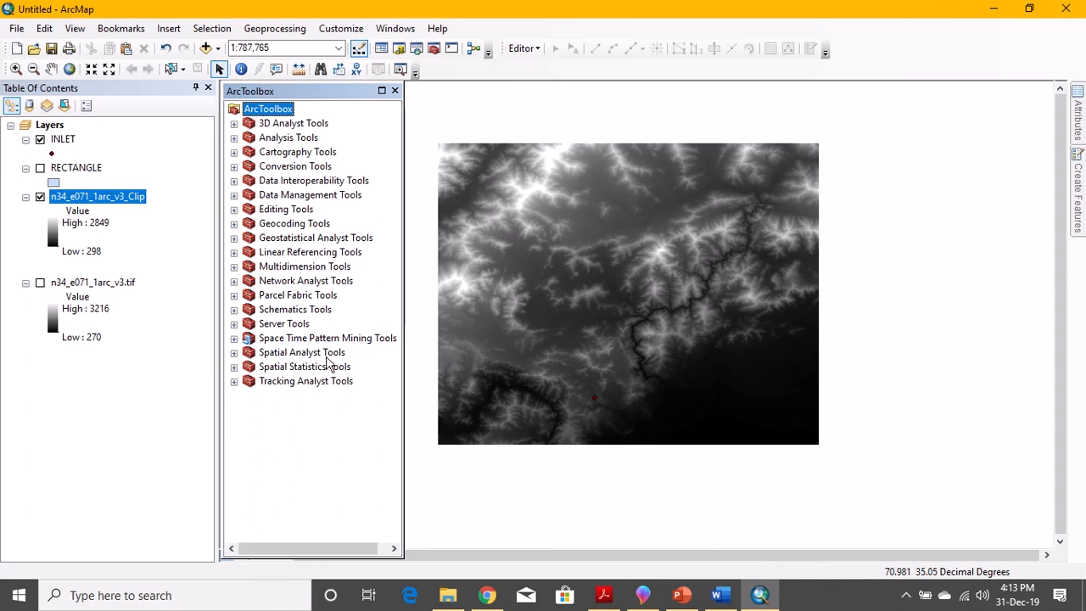
left_click(234, 352)
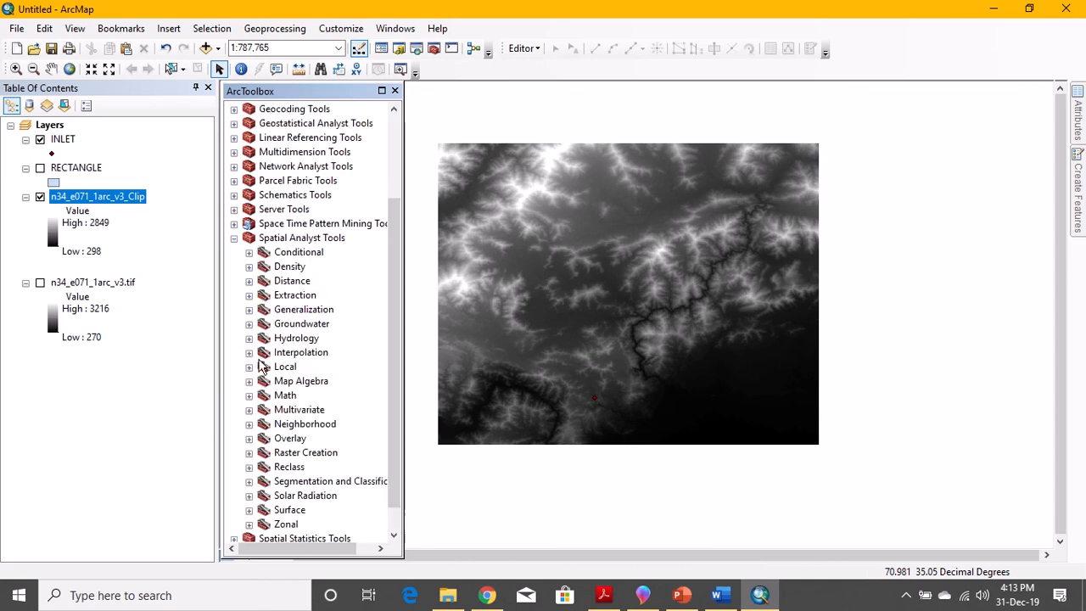
left_click(248, 339)
scroll(297, 344, "down", 1)
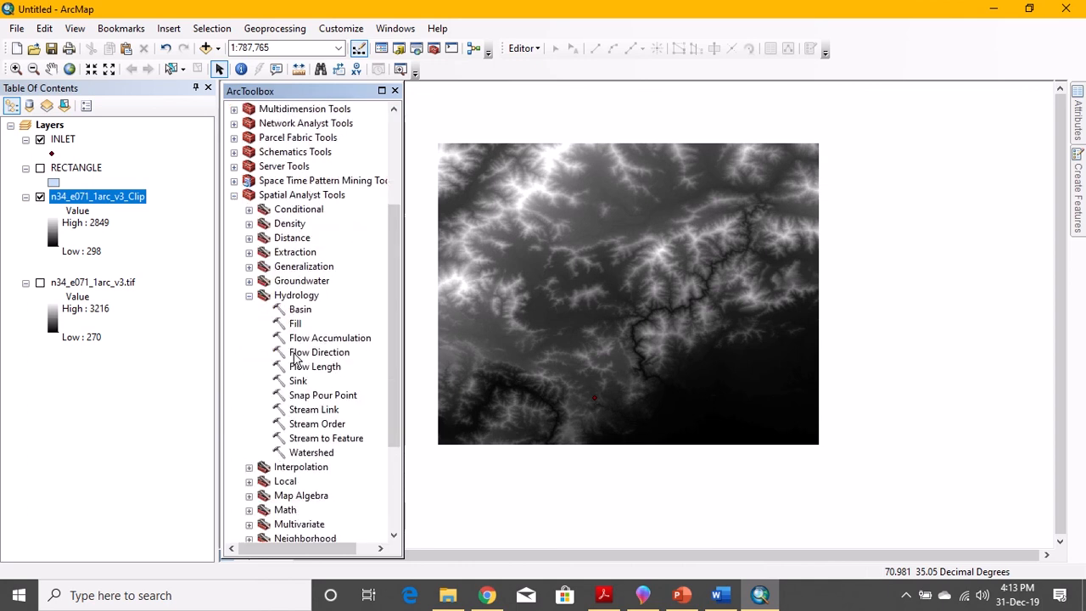
- Run the Fill tool on the n34_e071_1arc_v3_Clip raster, with the default output and no Z limit
left_click(294, 325)
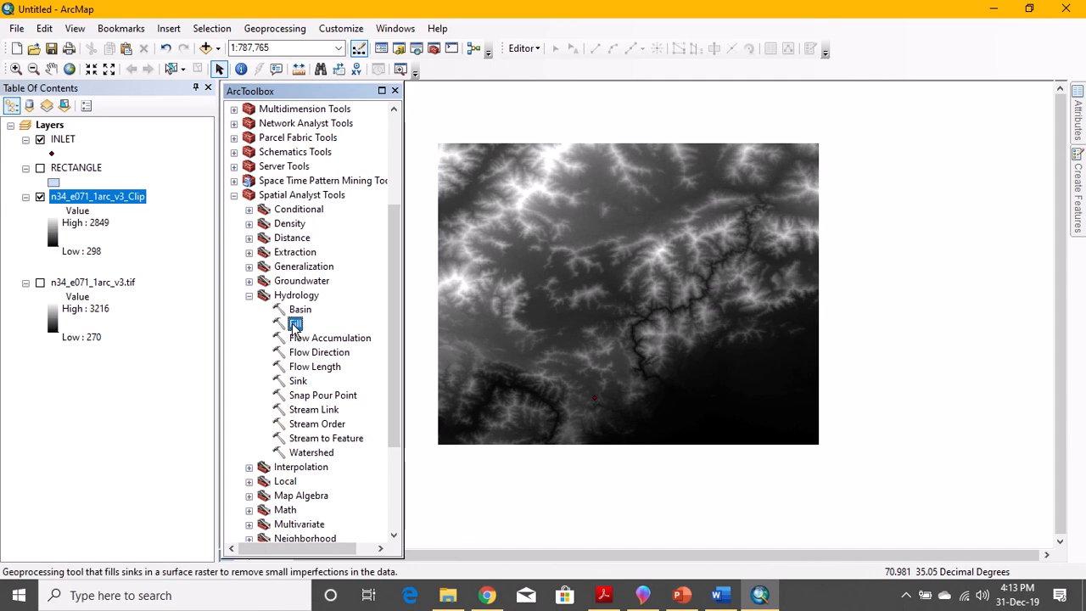
double_click(294, 324)
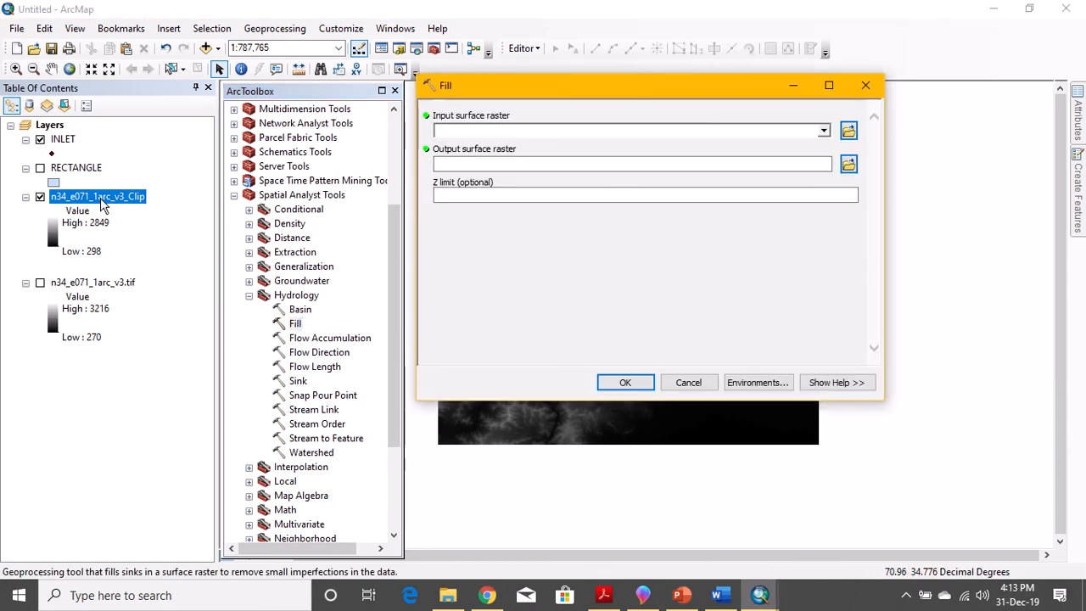
left_click(823, 129)
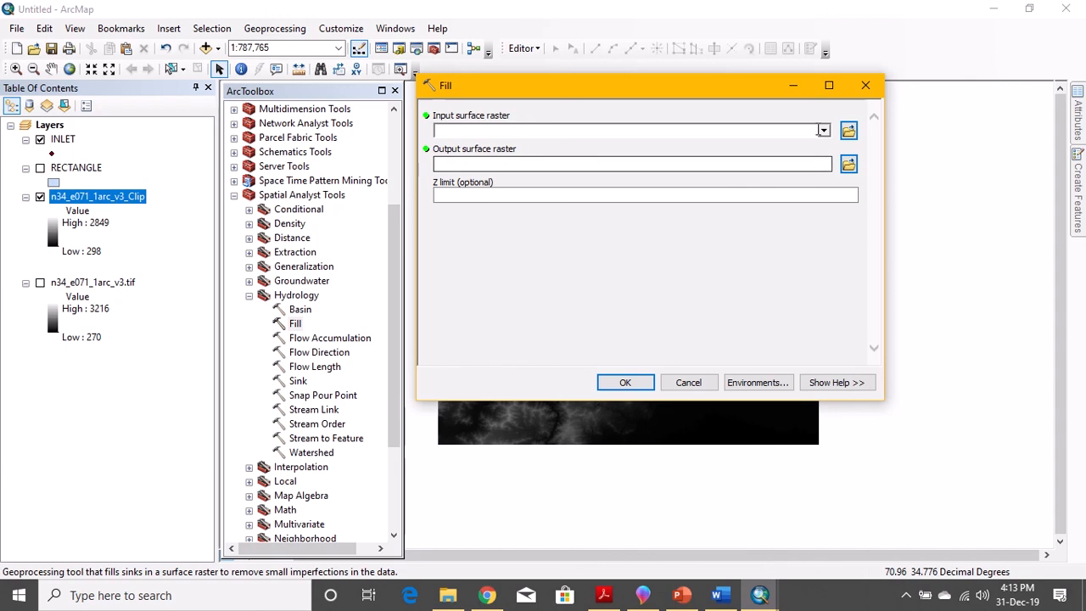
left_click(536, 146)
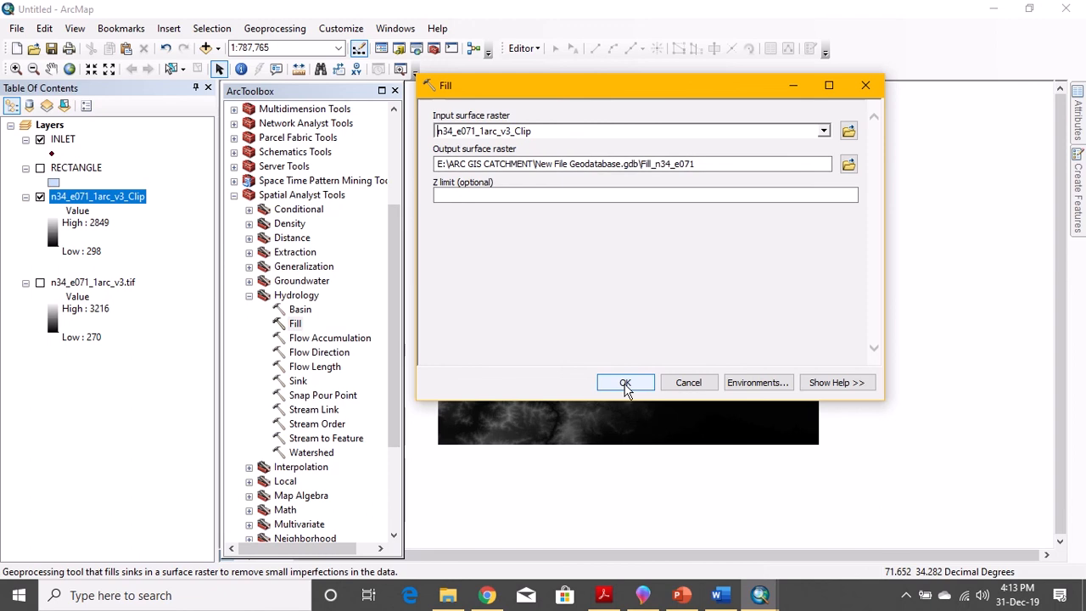
left_click(625, 383)
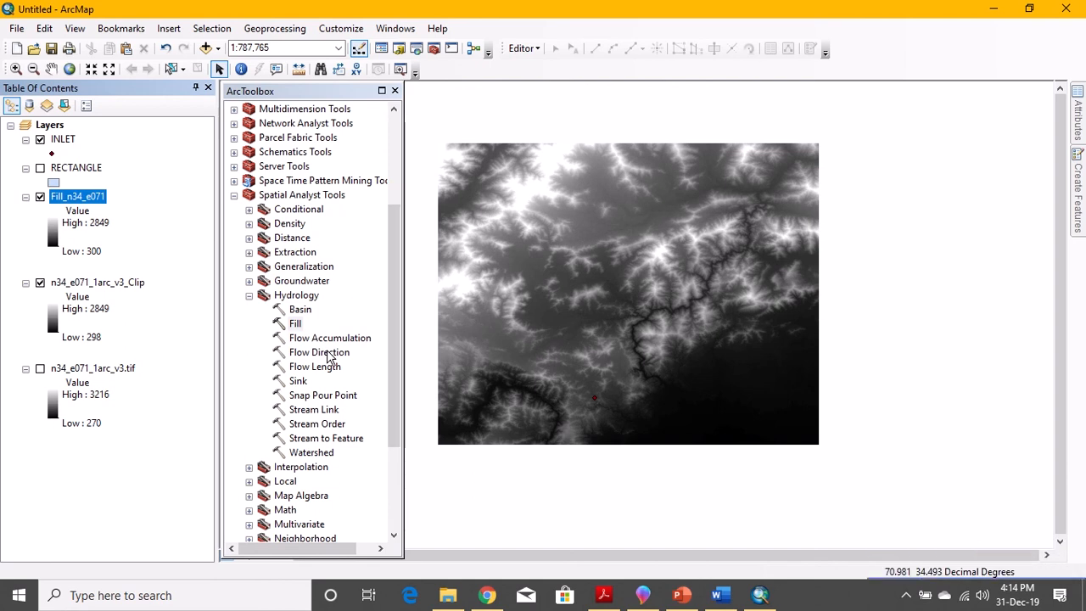
- Run the Flow Direction tool on the filled raster Fill_n34_e071 with the default output
double_click(329, 356)
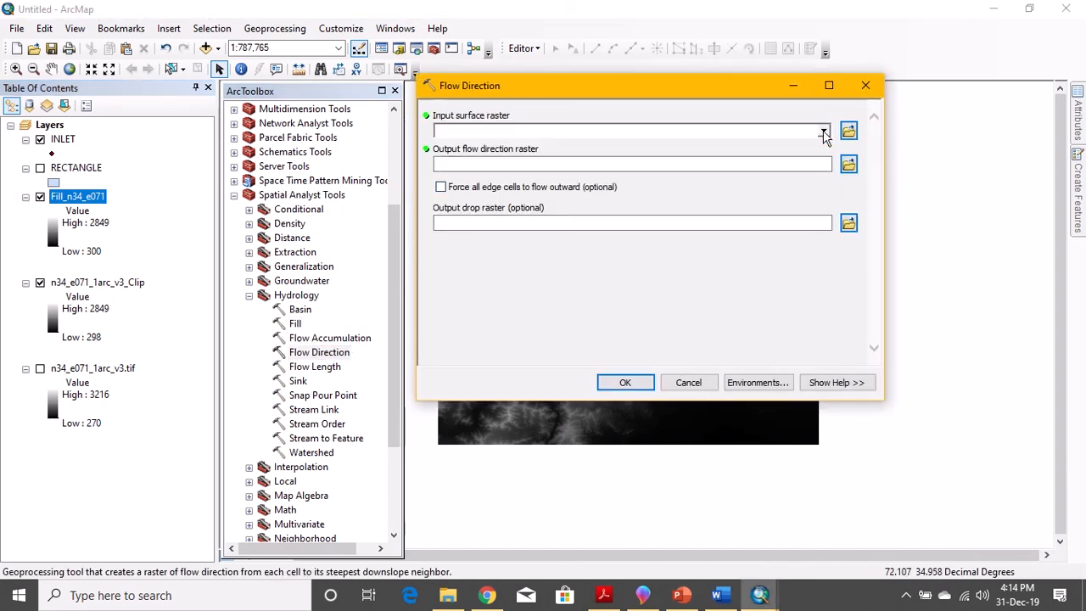
left_click(822, 133)
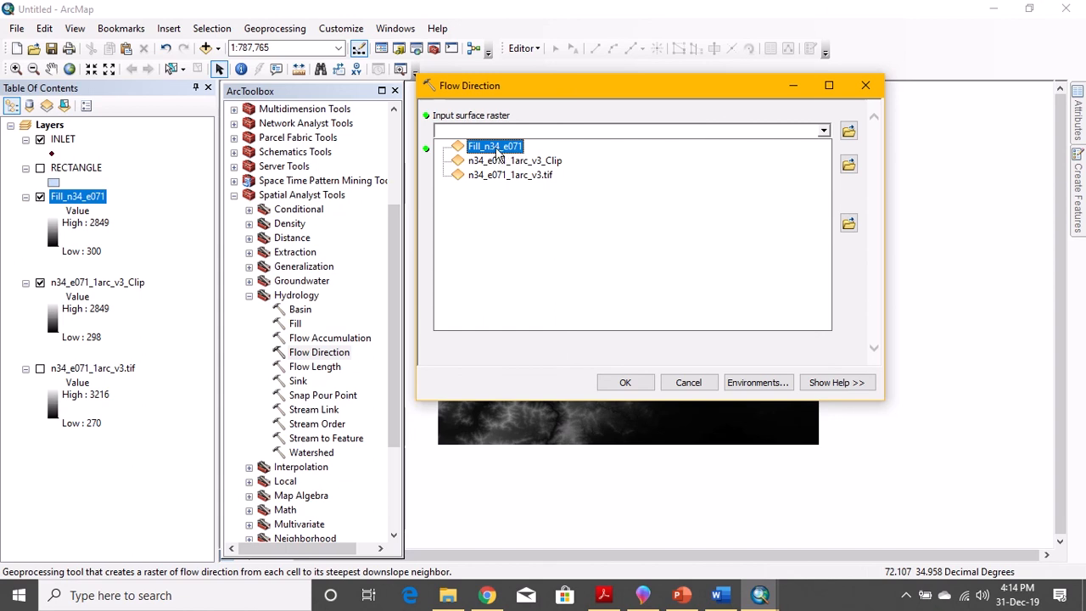
left_click(496, 148)
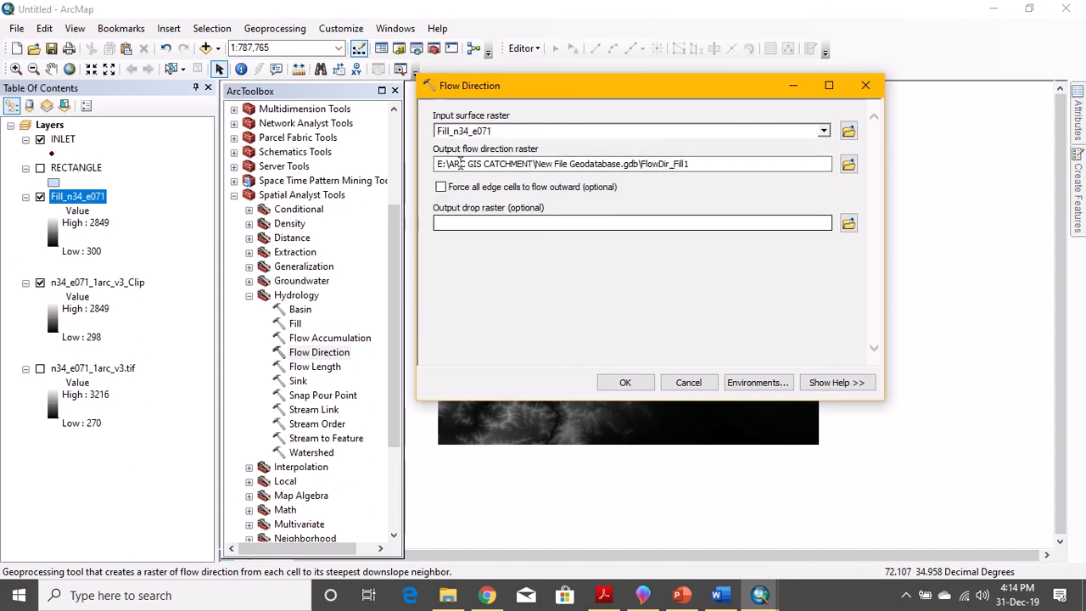
left_click(619, 383)
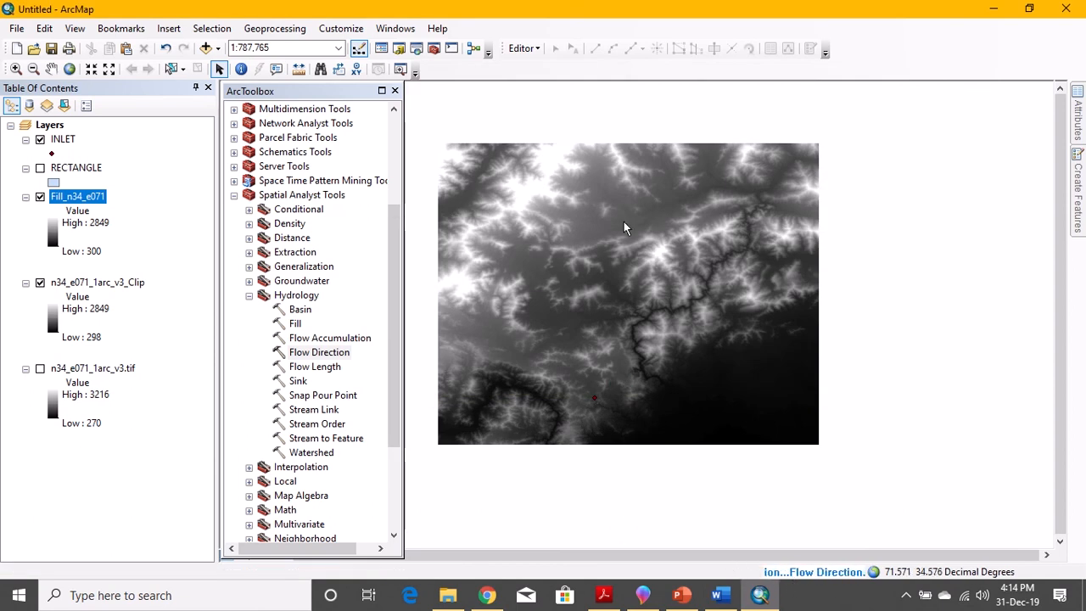
mouse_move(415, 21)
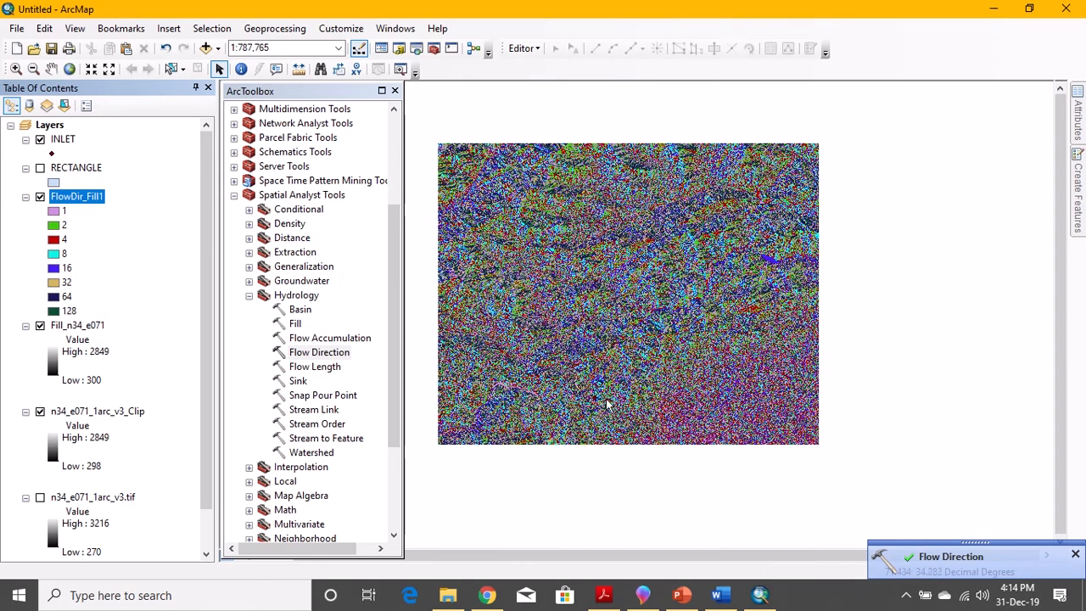
- Examine the flow direction raster up close, following the direction colours along the valleys and streams
scroll(624, 311, "down", 1)
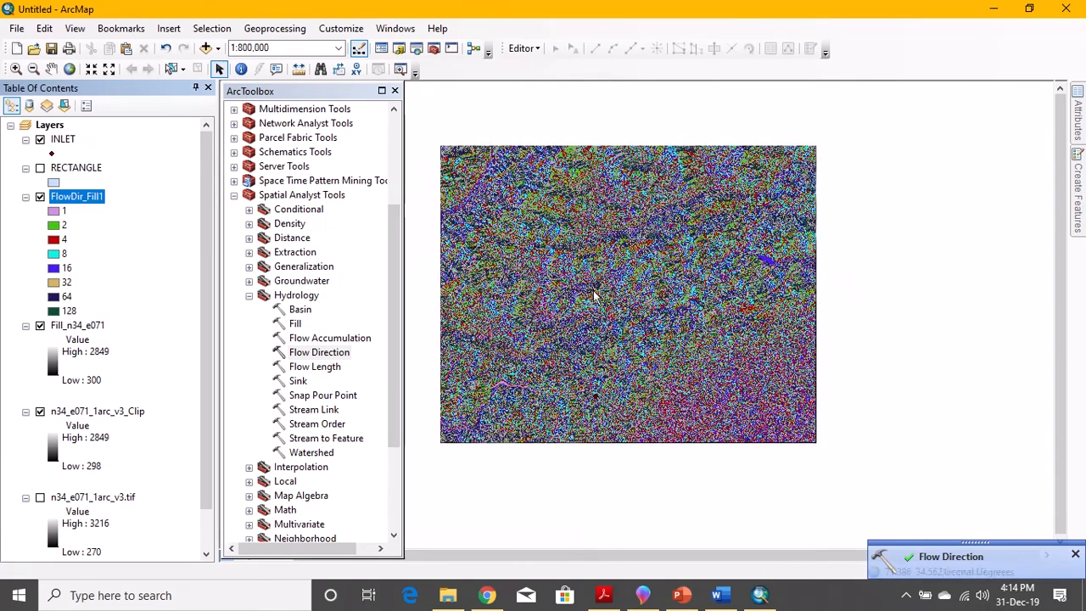
scroll(597, 303, "up", 1)
scroll(597, 302, "up", 3)
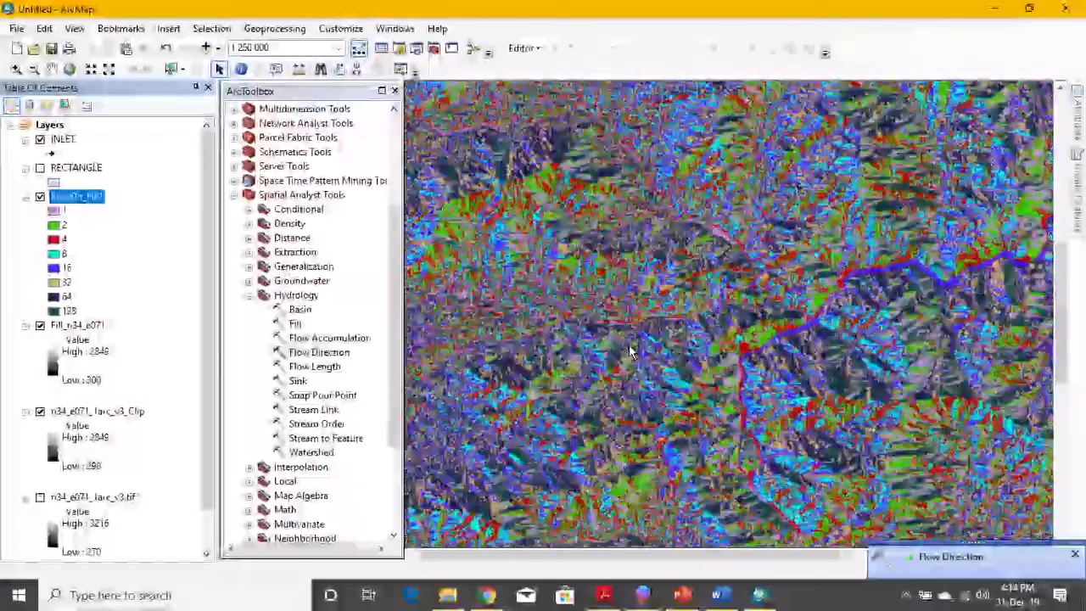
scroll(630, 363, "up", 2)
scroll(705, 394, "up", 1)
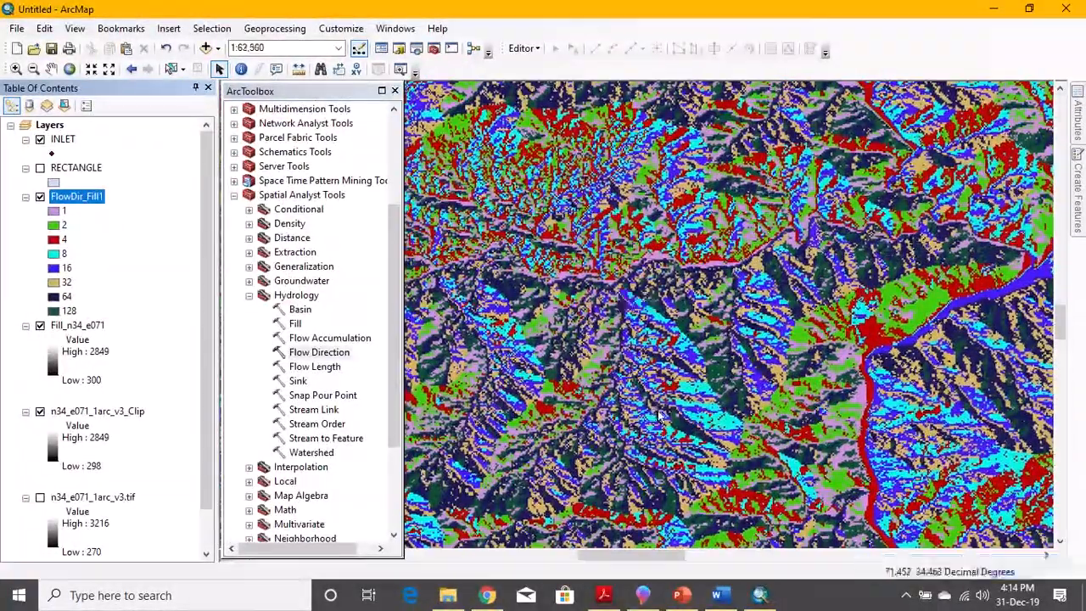
scroll(659, 415, "down", 1)
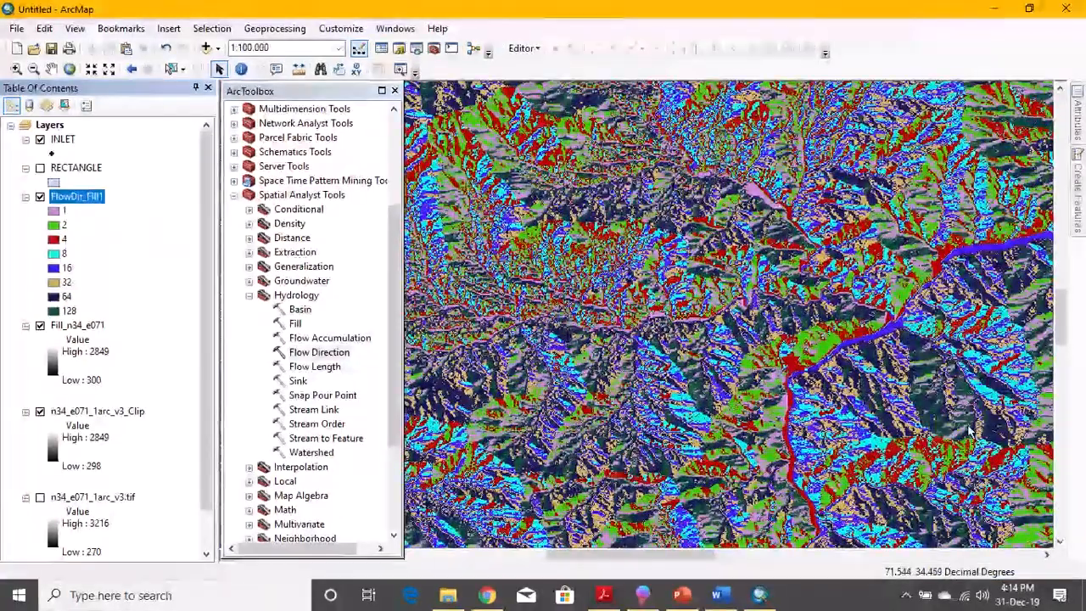
scroll(970, 432, "up", 1)
scroll(969, 432, "up", 1)
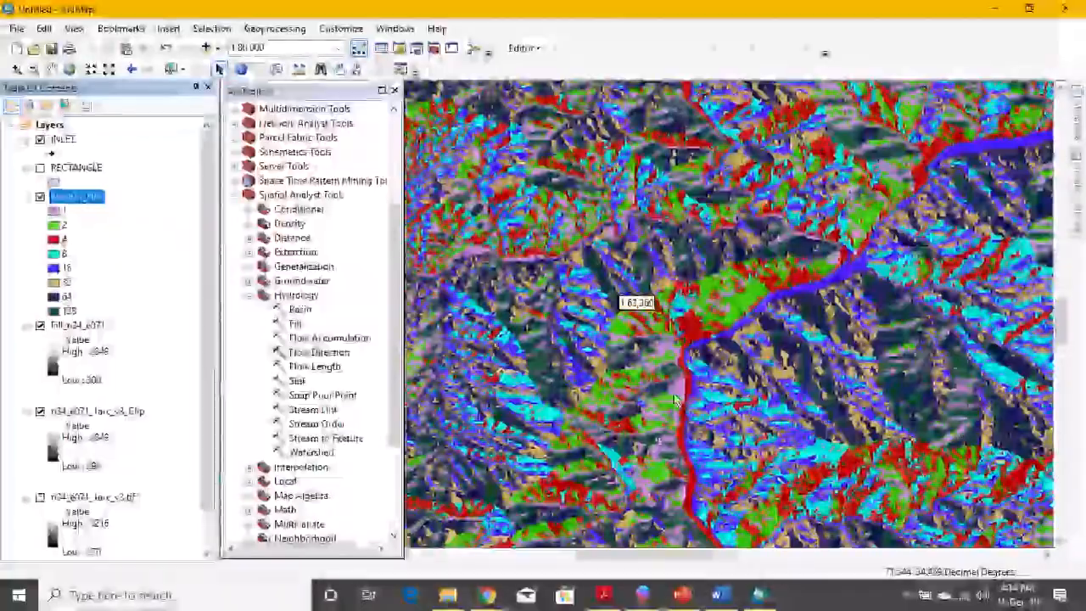
scroll(730, 434, "down", 1)
scroll(781, 441, "down", 1)
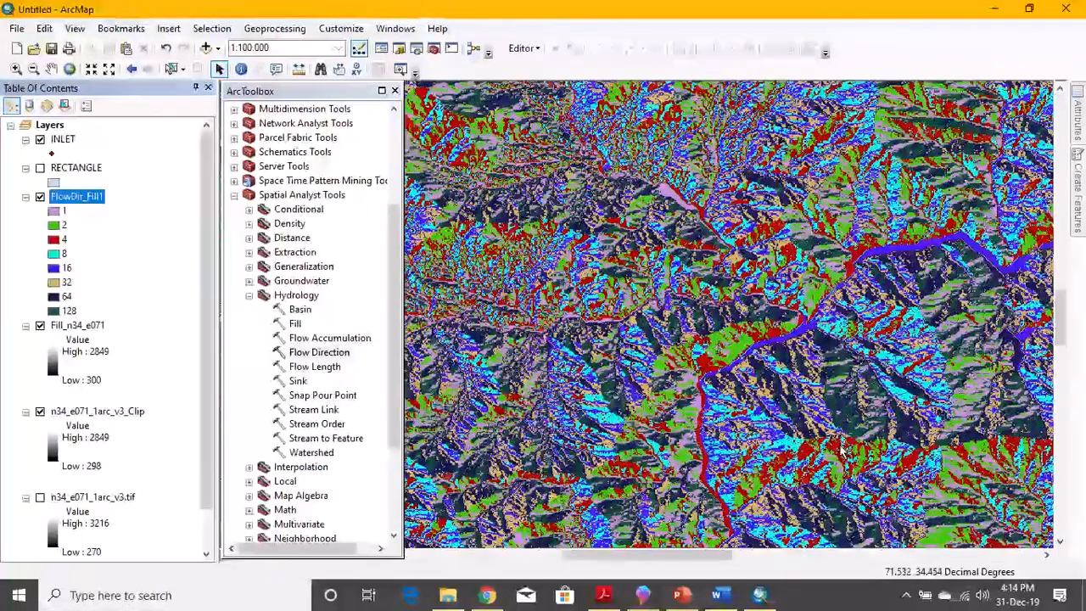
scroll(838, 447, "down", 1)
scroll(855, 445, "down", 1)
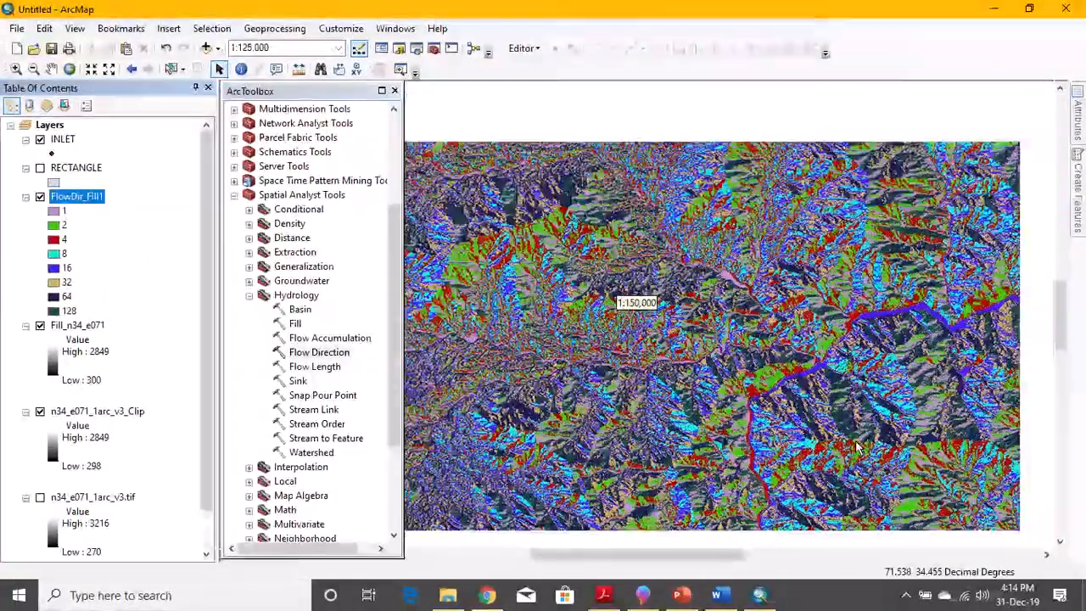
- Switch to Paint 3D and start a new blank drawing, discarding the existing sketch
scroll(848, 422, "down", 1)
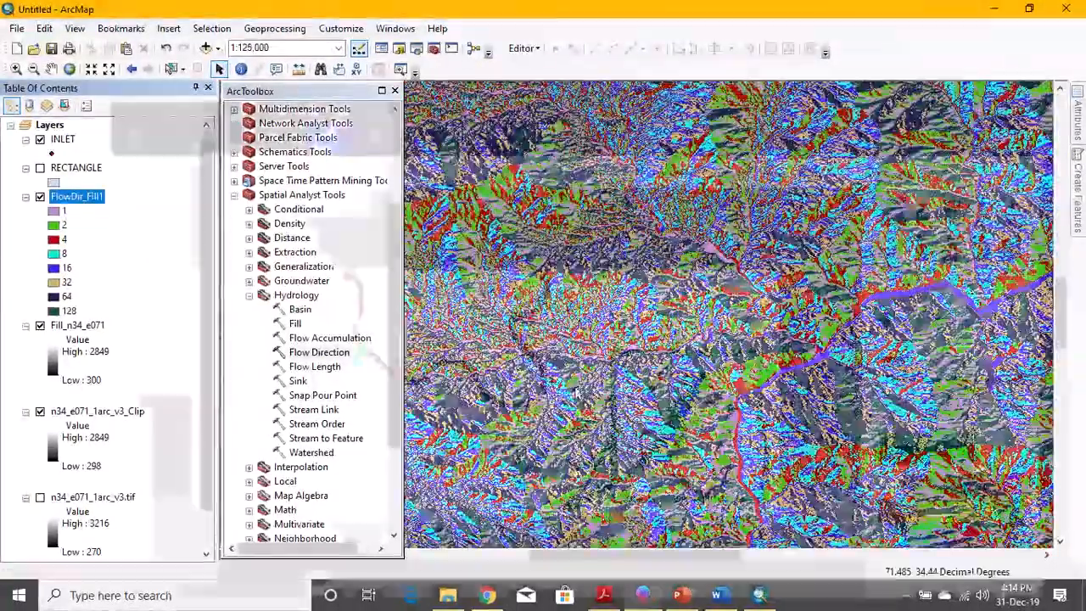
left_click(643, 595)
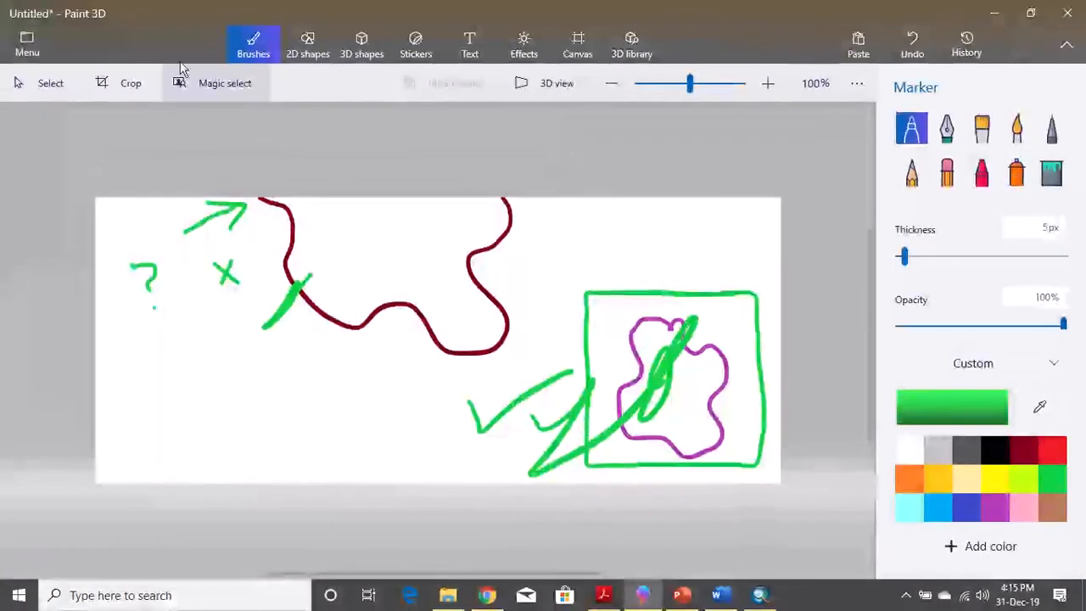
left_click(27, 44)
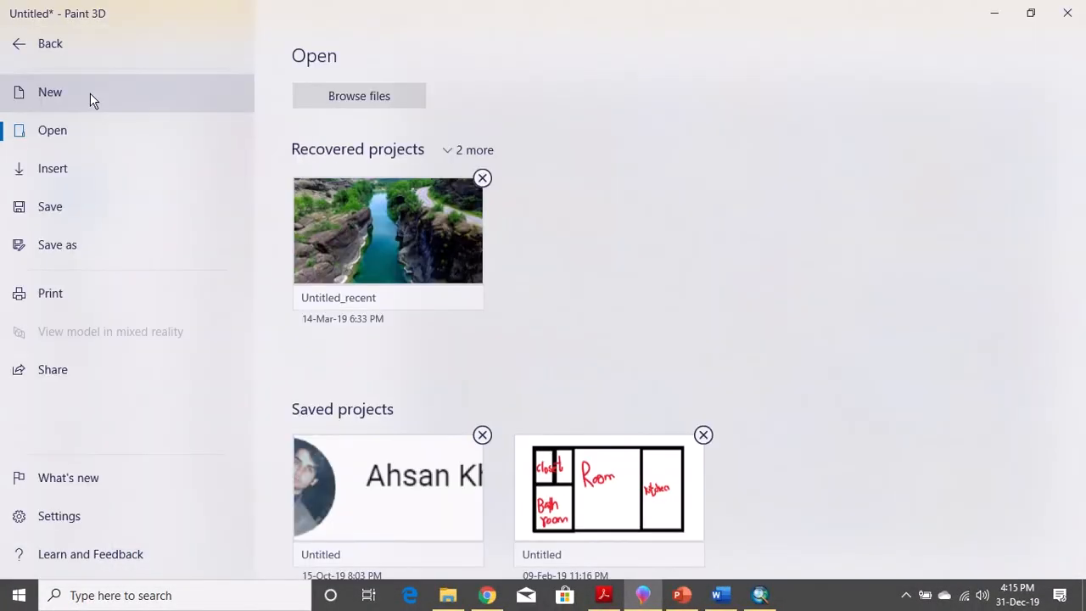
left_click(89, 92)
left_click(544, 331)
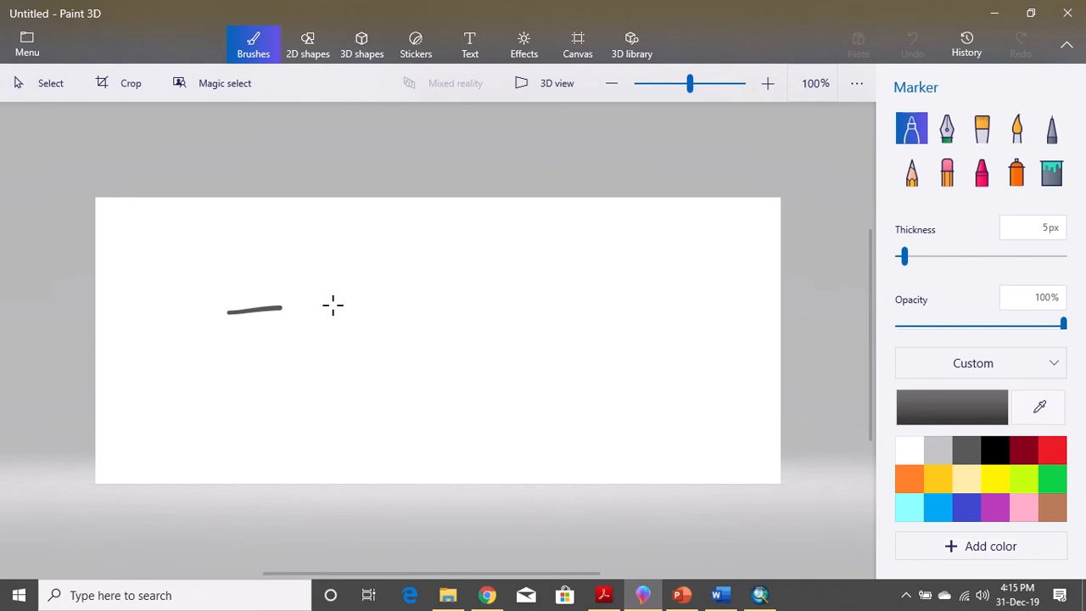
- Sketch a dark grey arrow pointing right with the 5px Marker, and three light blue arrows pointing left below it
left_click_drag(332, 305, 335, 305)
mouse_move(302, 280)
left_mouse_down()
mouse_move(393, 293)
mouse_move(331, 315)
left_mouse_up()
left_click(937, 507)
left_click_drag(468, 366, 342, 373)
left_click_drag(396, 351, 343, 375)
mouse_move(483, 417)
left_mouse_down()
mouse_move(353, 421)
mouse_move(366, 433)
left_mouse_up()
mouse_move(489, 441)
left_mouse_down()
mouse_move(379, 447)
mouse_move(441, 462)
left_mouse_up()
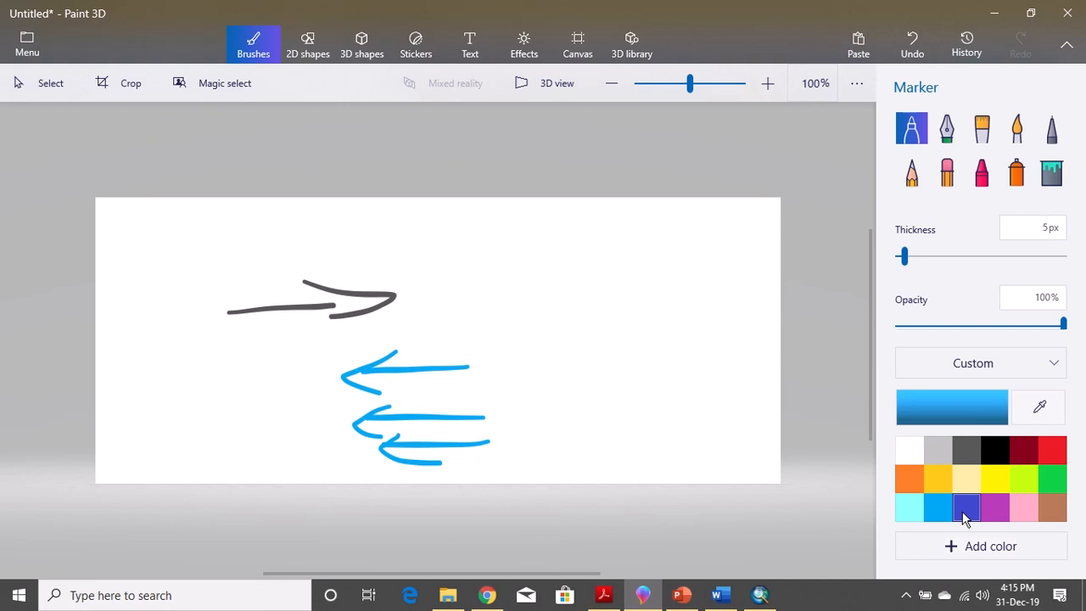
- Outline a large green rounded area at the tips of the blue arrows and a small green loop beyond the grey arrow's tip
left_click(1050, 480)
mouse_move(336, 373)
left_mouse_down()
mouse_move(225, 383)
mouse_move(334, 446)
mouse_move(320, 360)
left_mouse_up()
left_click_drag(449, 281, 442, 296)
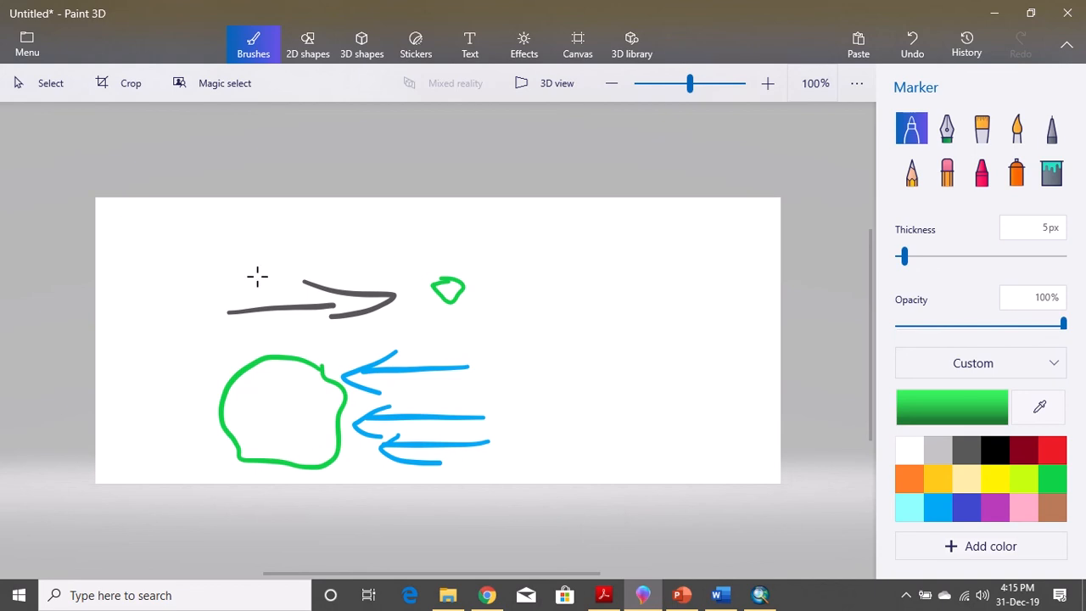
- Annotate in green with a check mark over the grey arrow, an arrow toward the large outline, and scribbles inside both outlines
left_click_drag(262, 253, 363, 258)
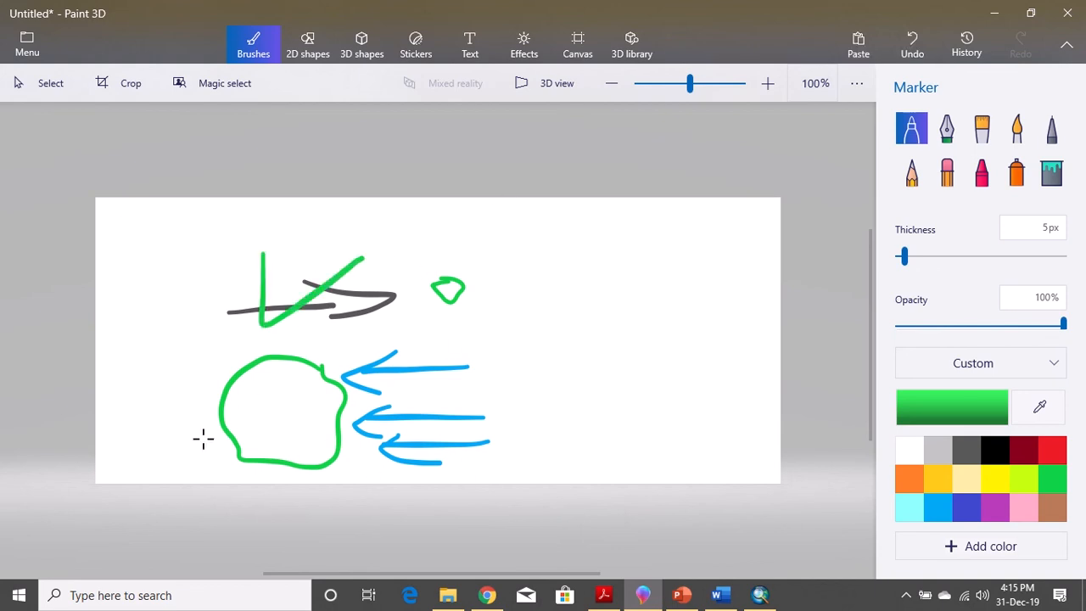
left_click_drag(135, 381, 211, 381)
left_click_drag(170, 345, 210, 378)
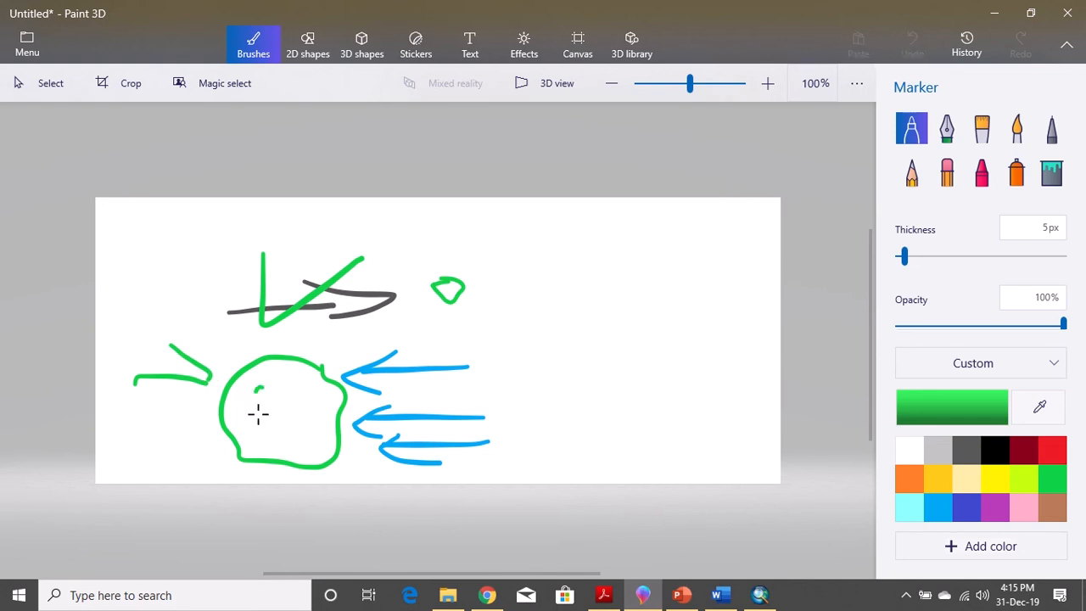
mouse_move(259, 413)
left_mouse_down()
mouse_move(305, 410)
mouse_move(297, 399)
left_mouse_up()
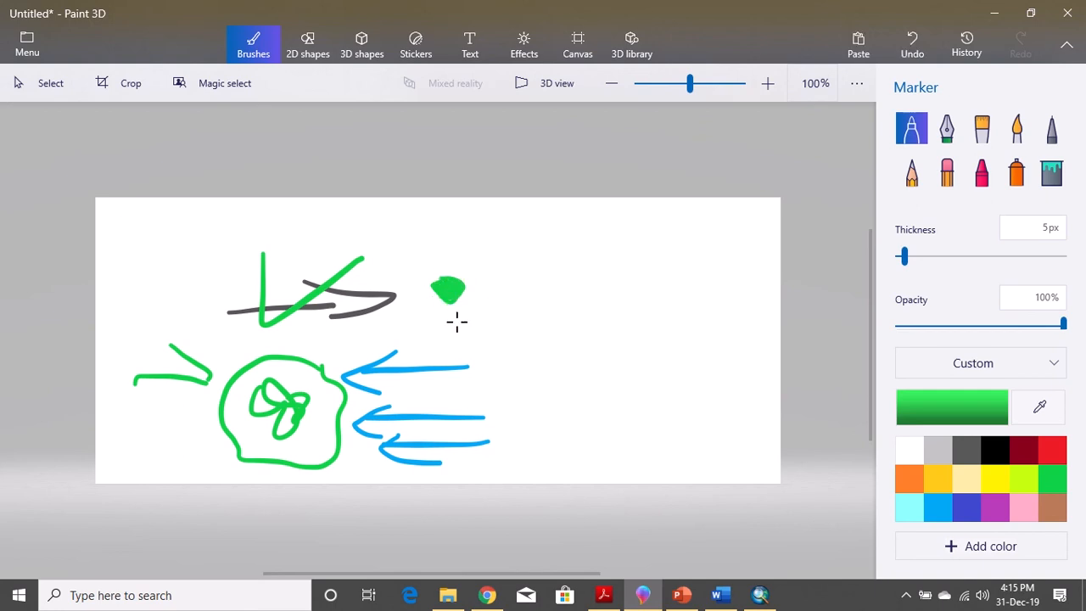
mouse_move(485, 18)
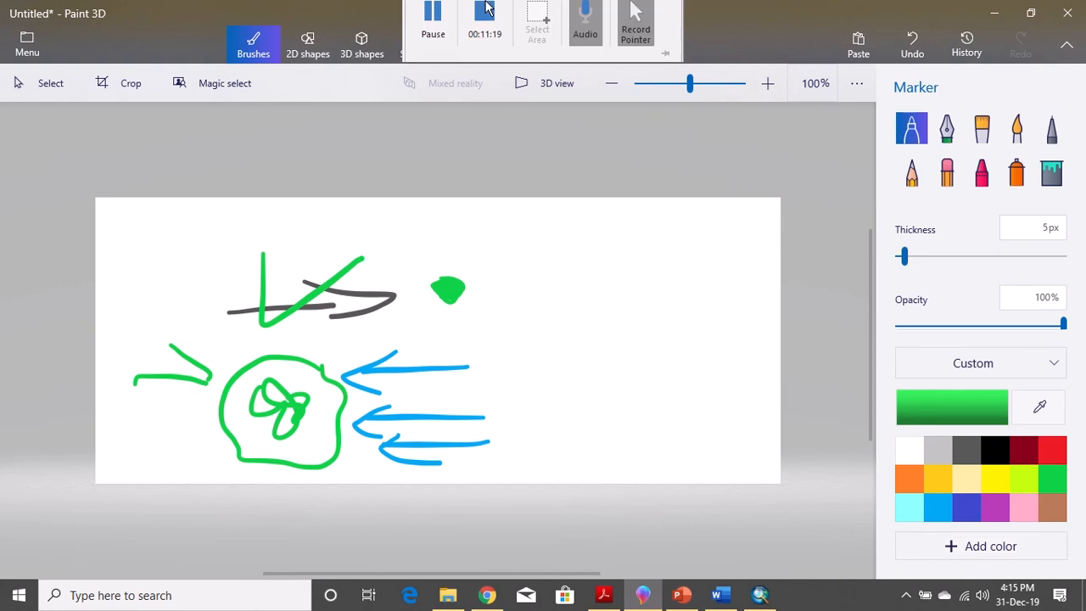